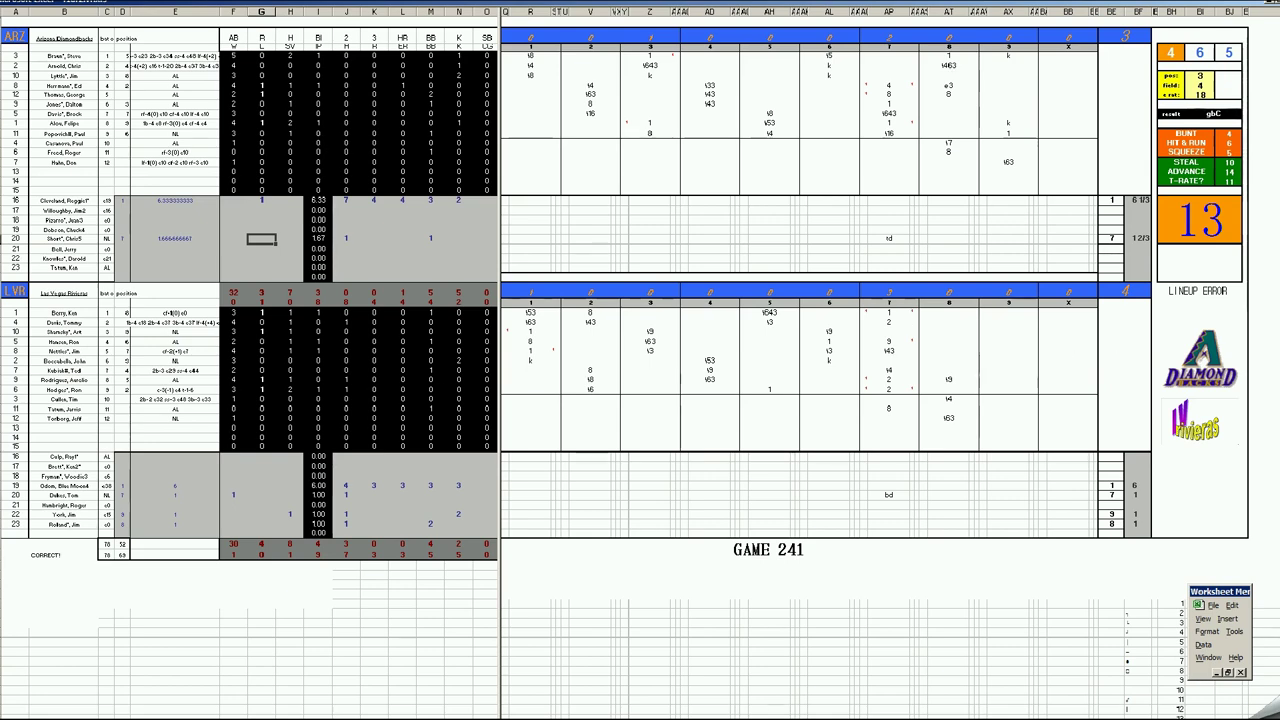
# Close the GAME 241 workbook without saving its changes
pyautogui.rightClick(421, 718)
pyautogui.click(399, 704)
pyautogui.click(641, 401)
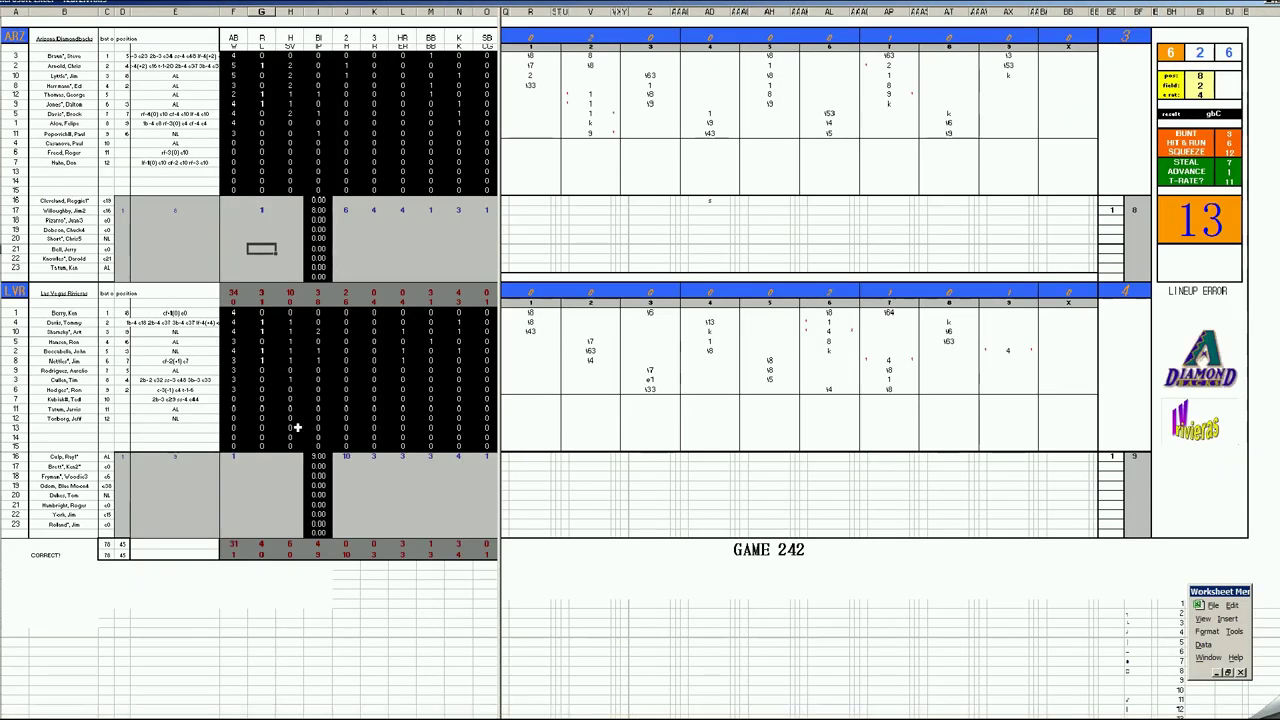
# Check GAME 242 entries in the Arizona bench rows and innings six through nine
pyautogui.click(206, 477)
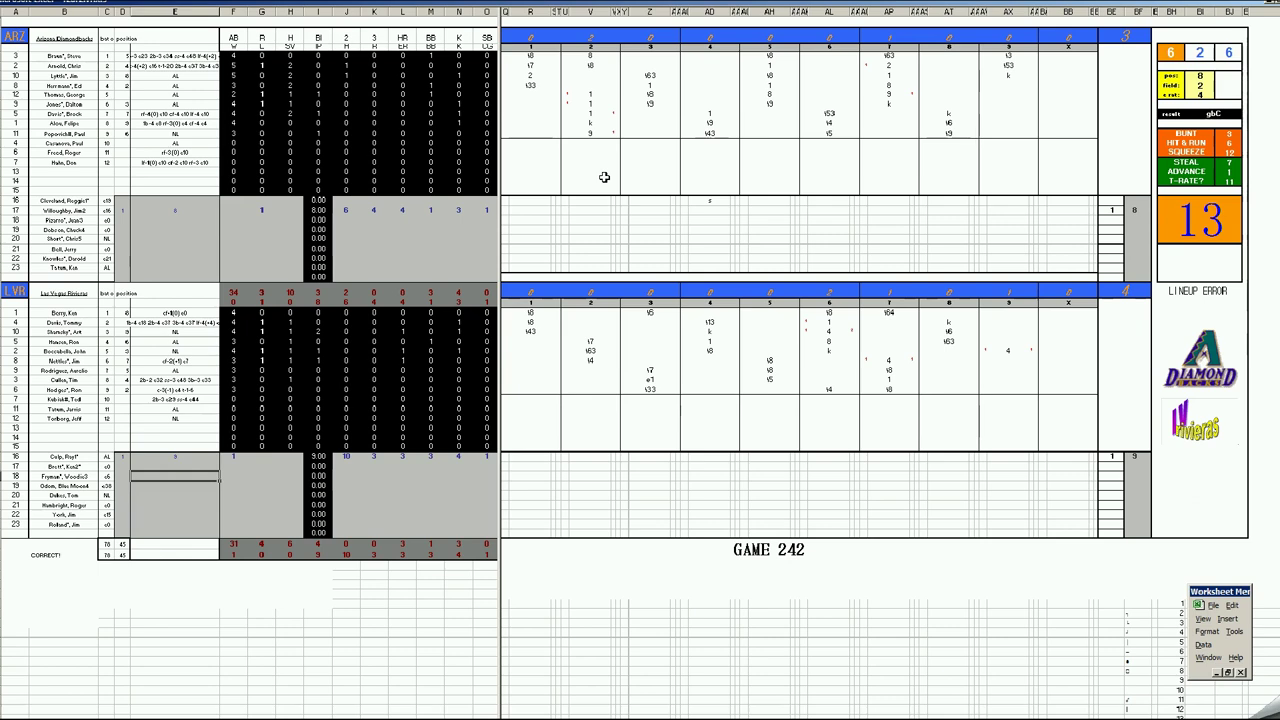
pyautogui.click(829, 334)
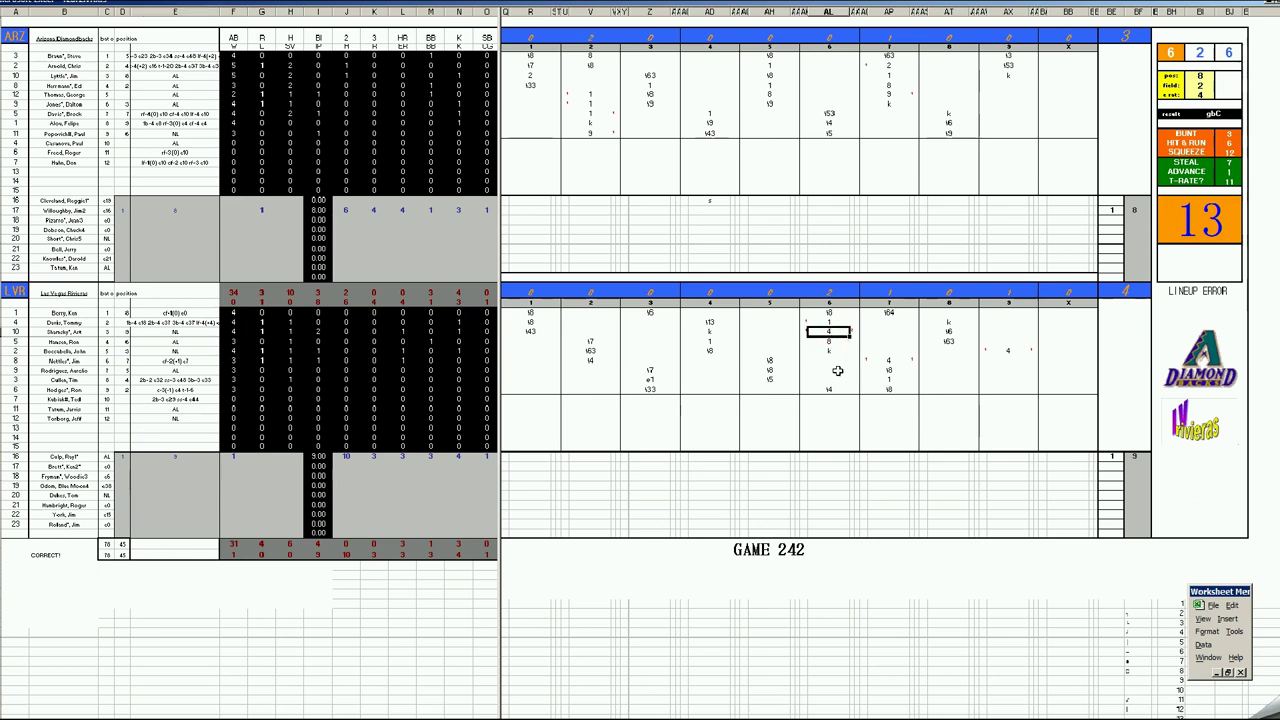
pyautogui.click(893, 86)
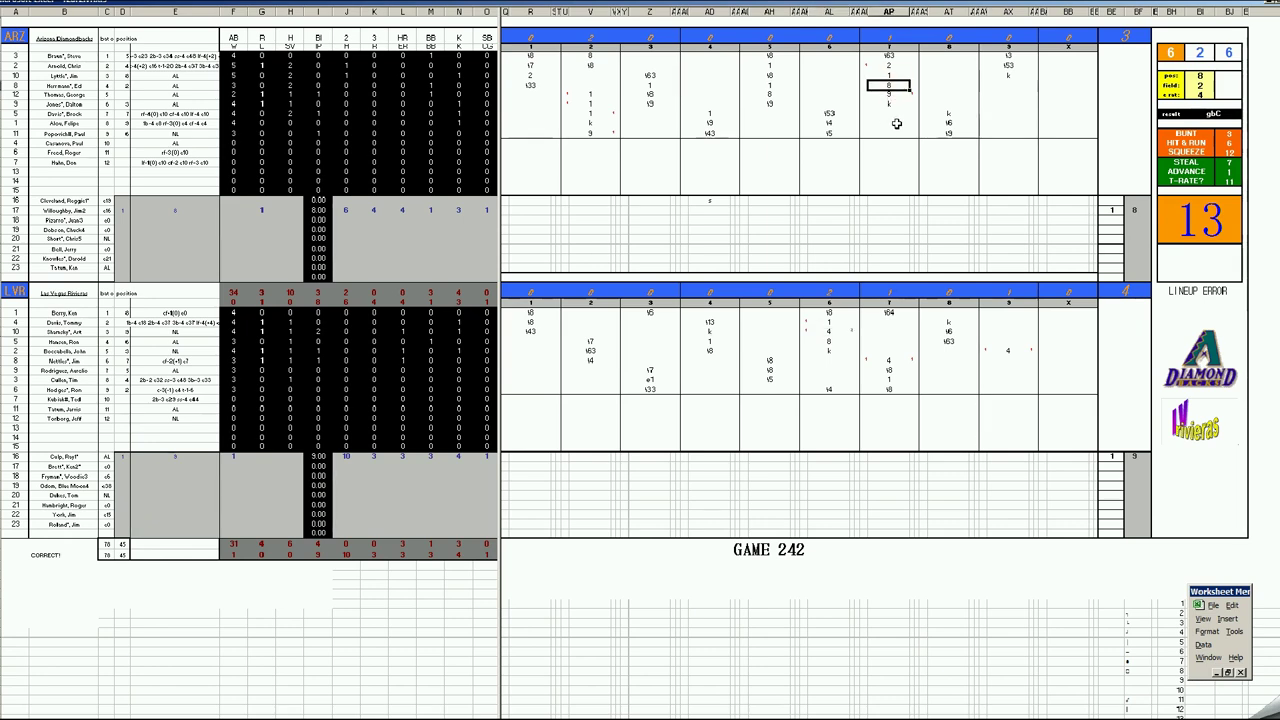
pyautogui.click(891, 364)
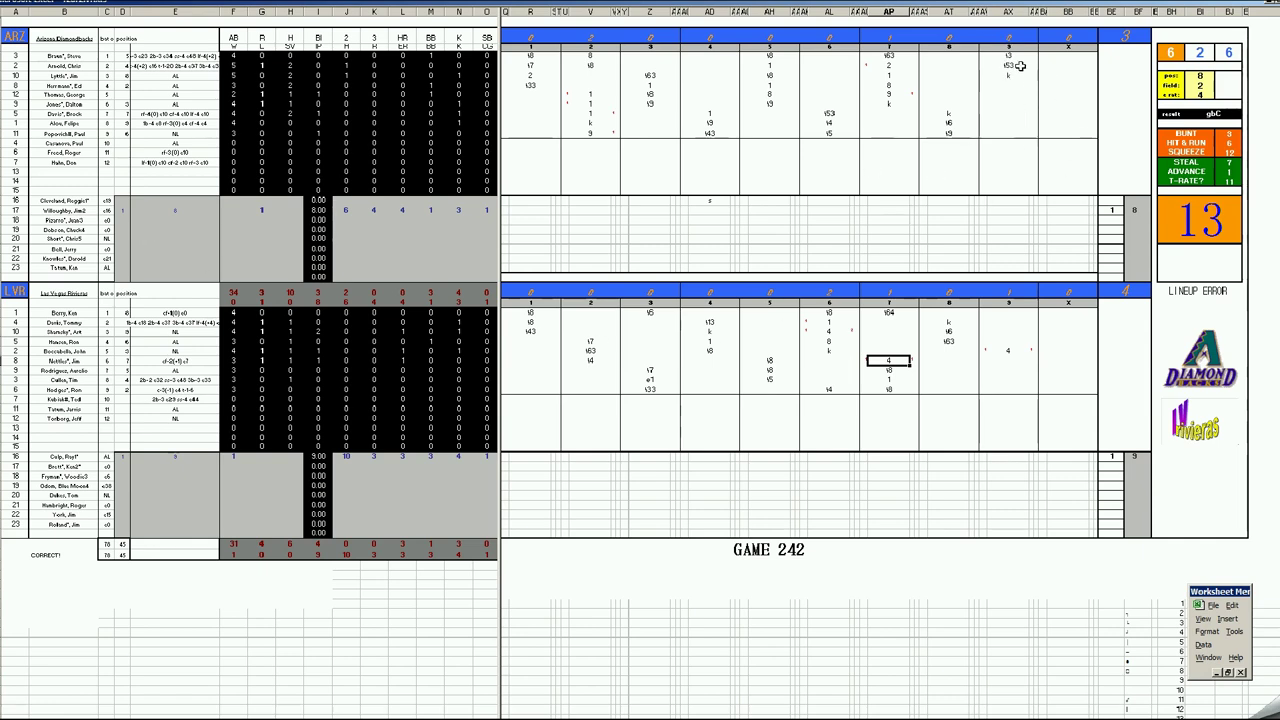
pyautogui.click(1006, 351)
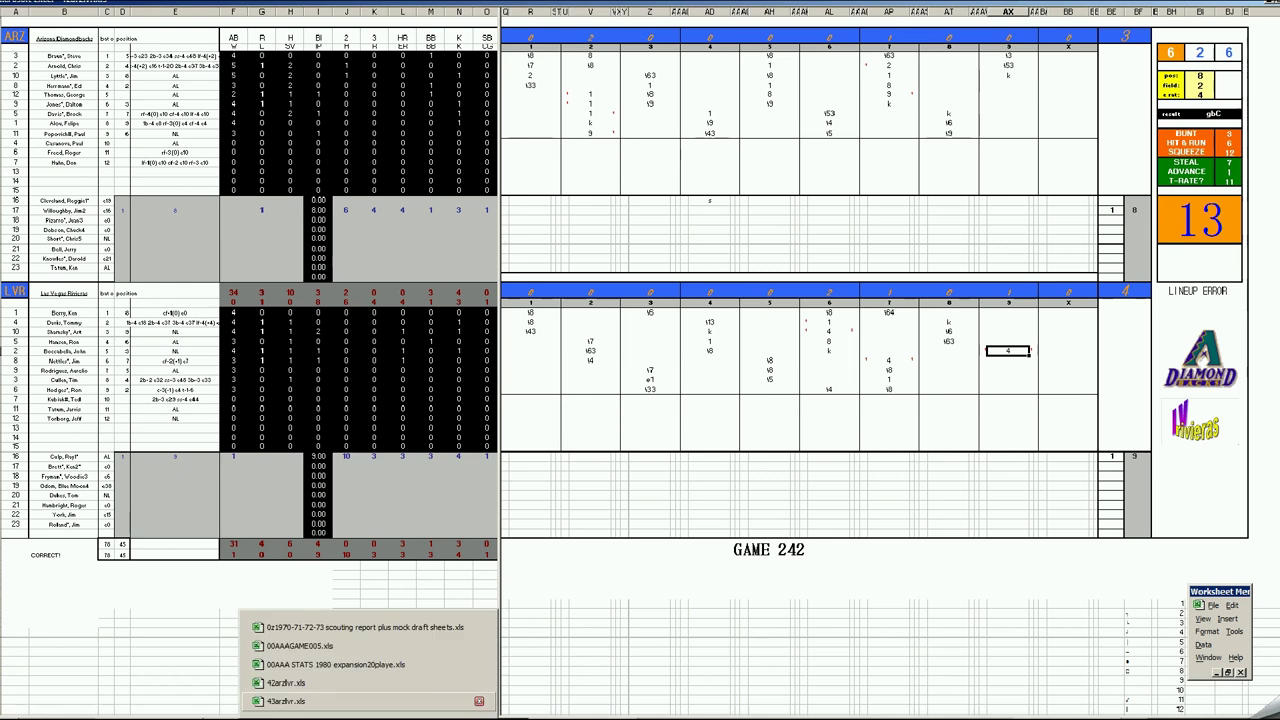
# Close the GAME 243 workbook, discarding changes to 43arzlvr.xls
pyautogui.rightClick(583, 715)
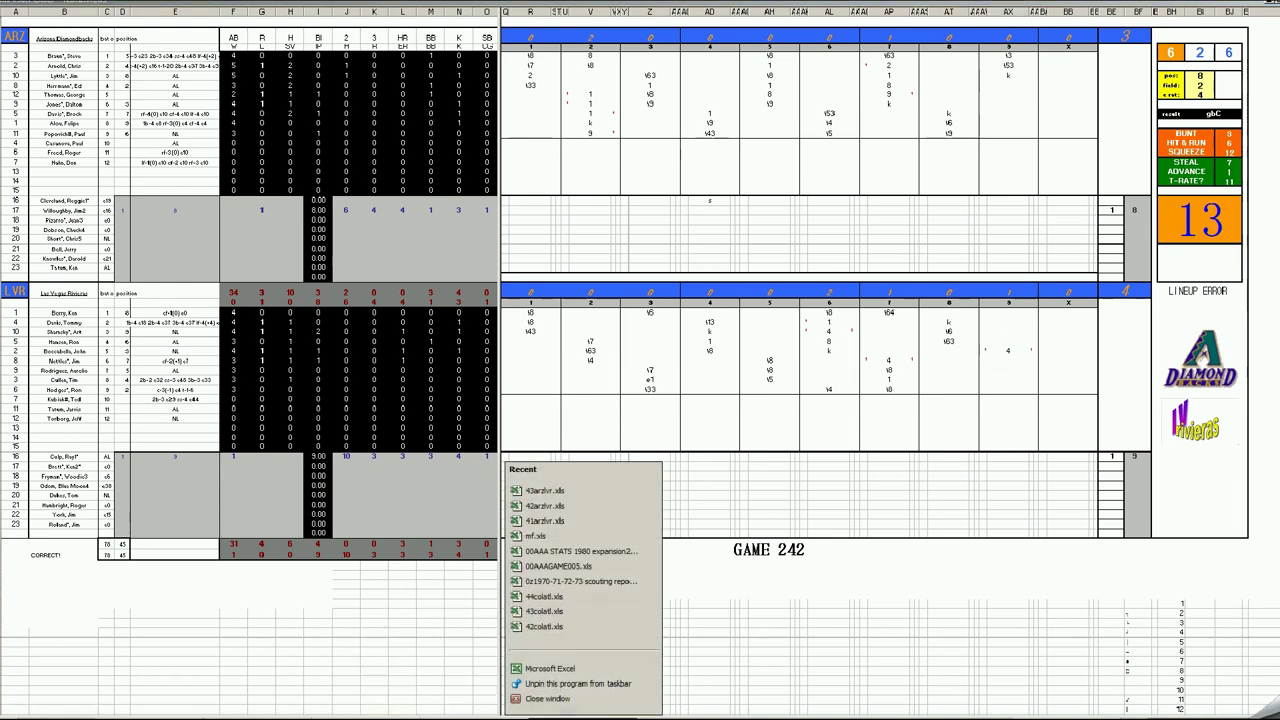
pyautogui.click(561, 699)
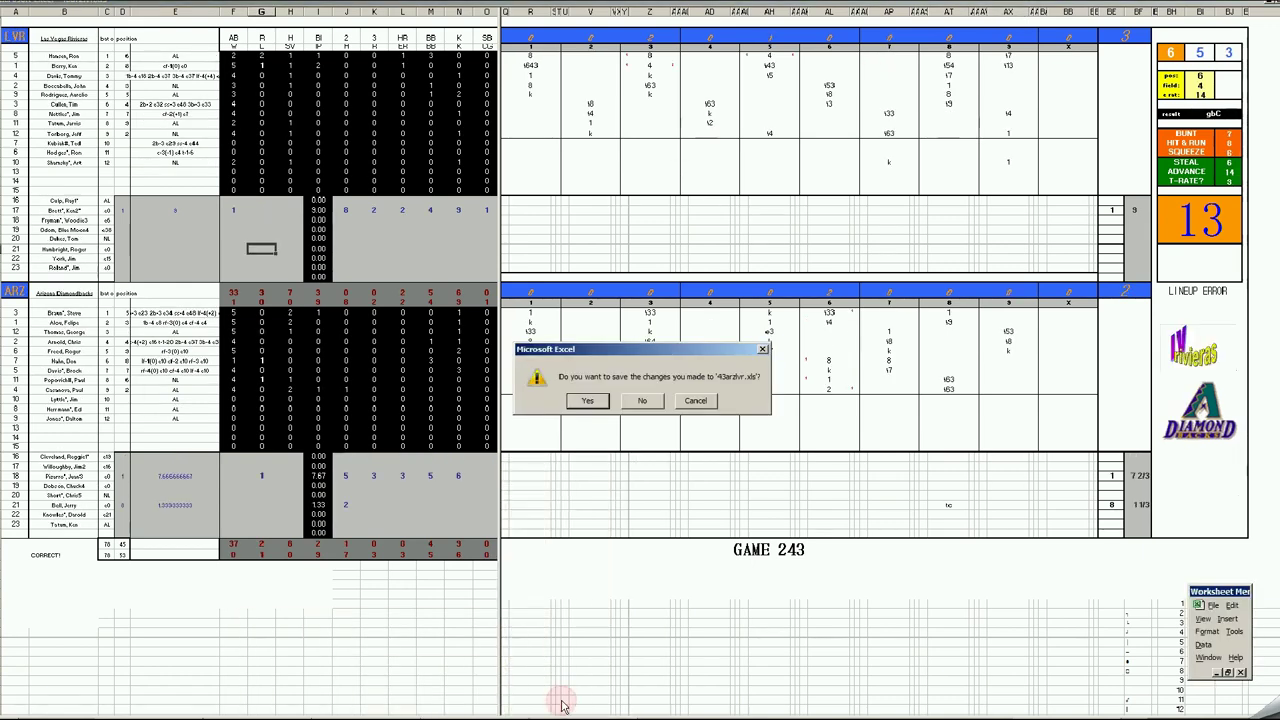
pyautogui.click(643, 402)
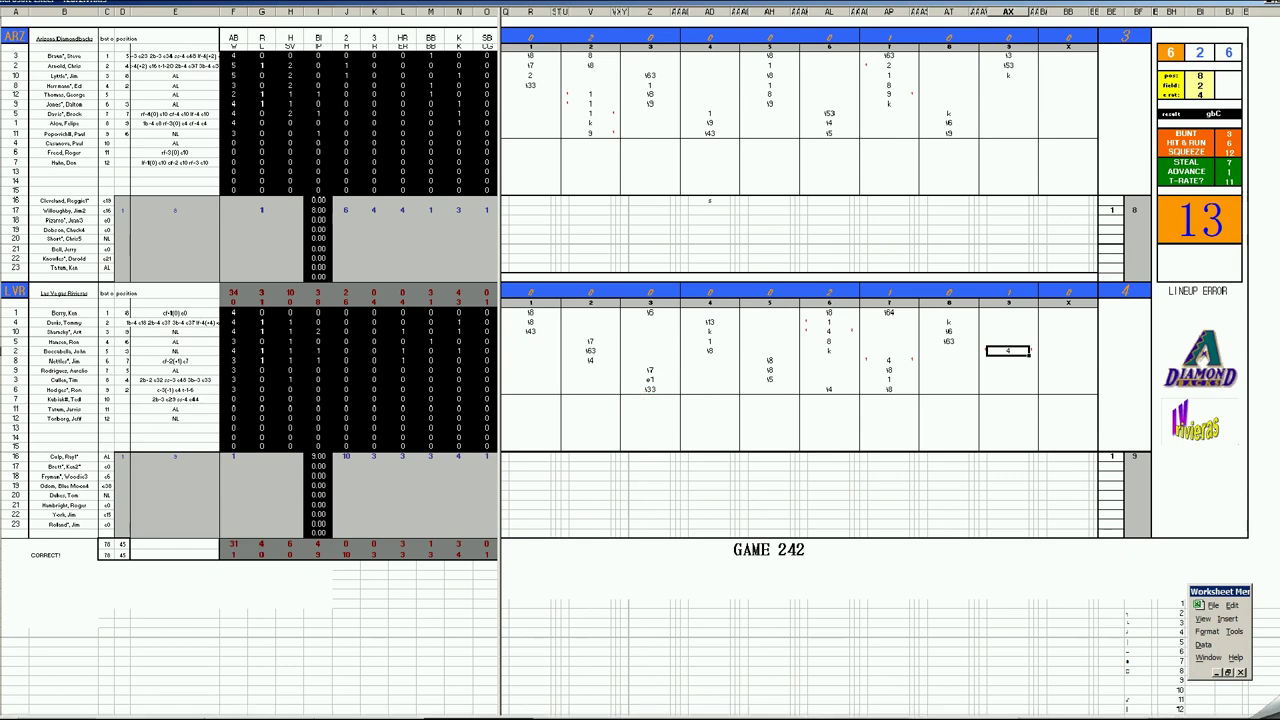
# Reopen 43arzlvr.xls from the STRAT folder
pyautogui.click(1213, 606)
pyautogui.click(1231, 538)
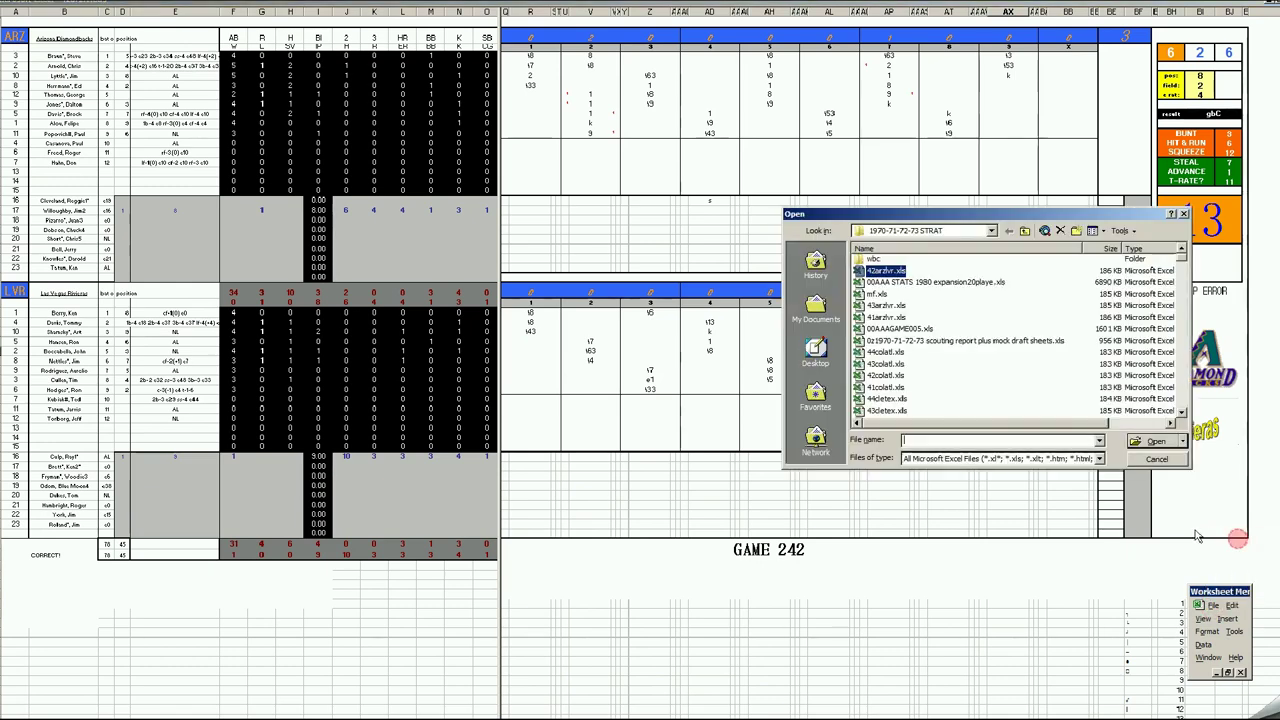
pyautogui.click(879, 317)
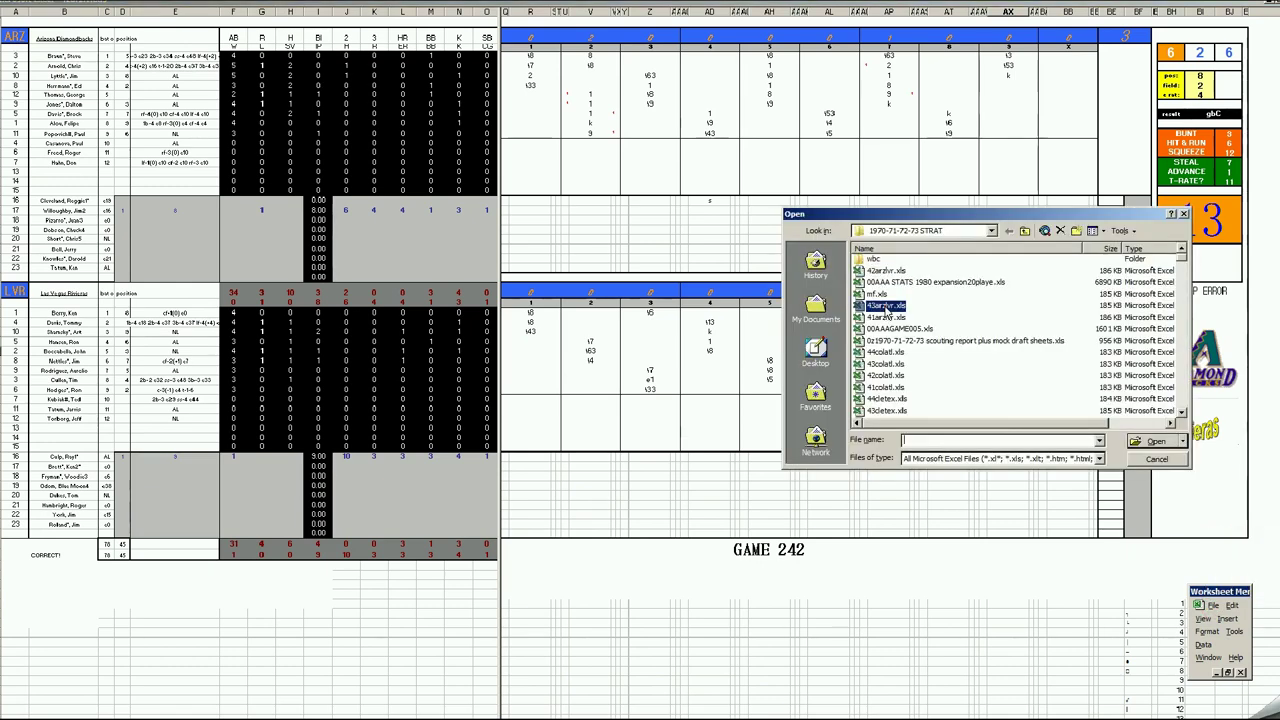
pyautogui.click(1147, 442)
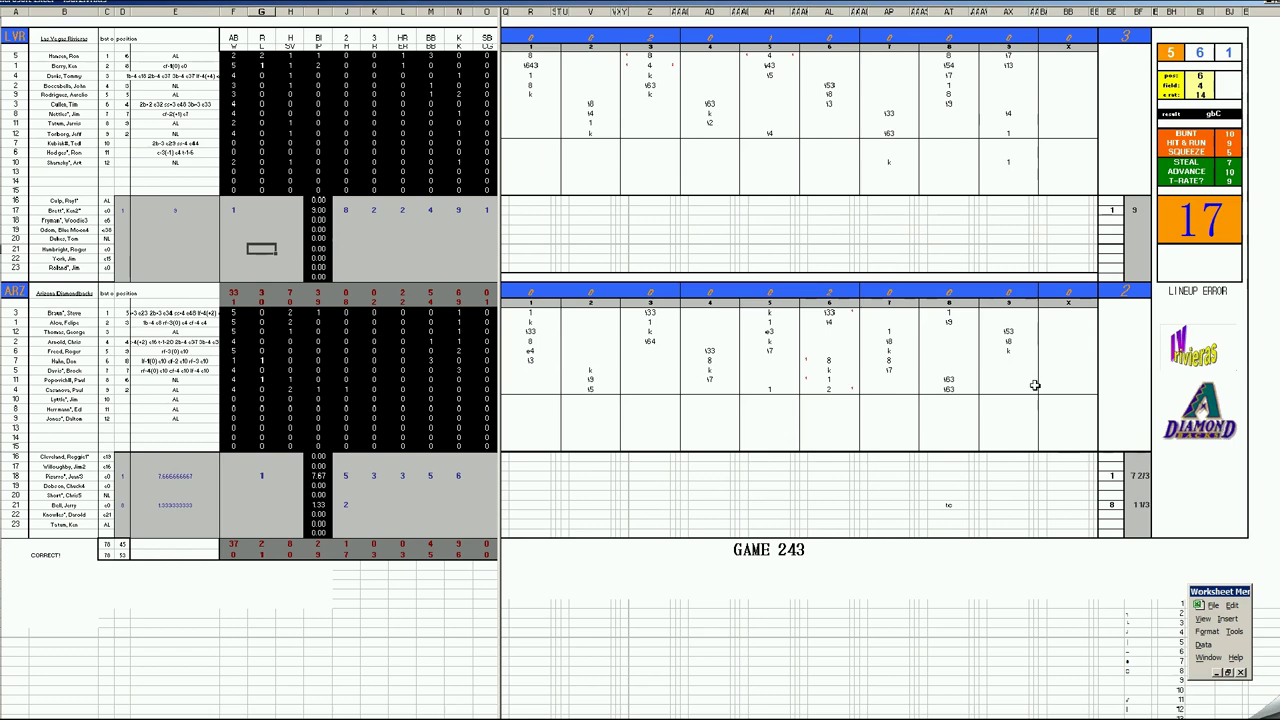
pyautogui.click(148, 210)
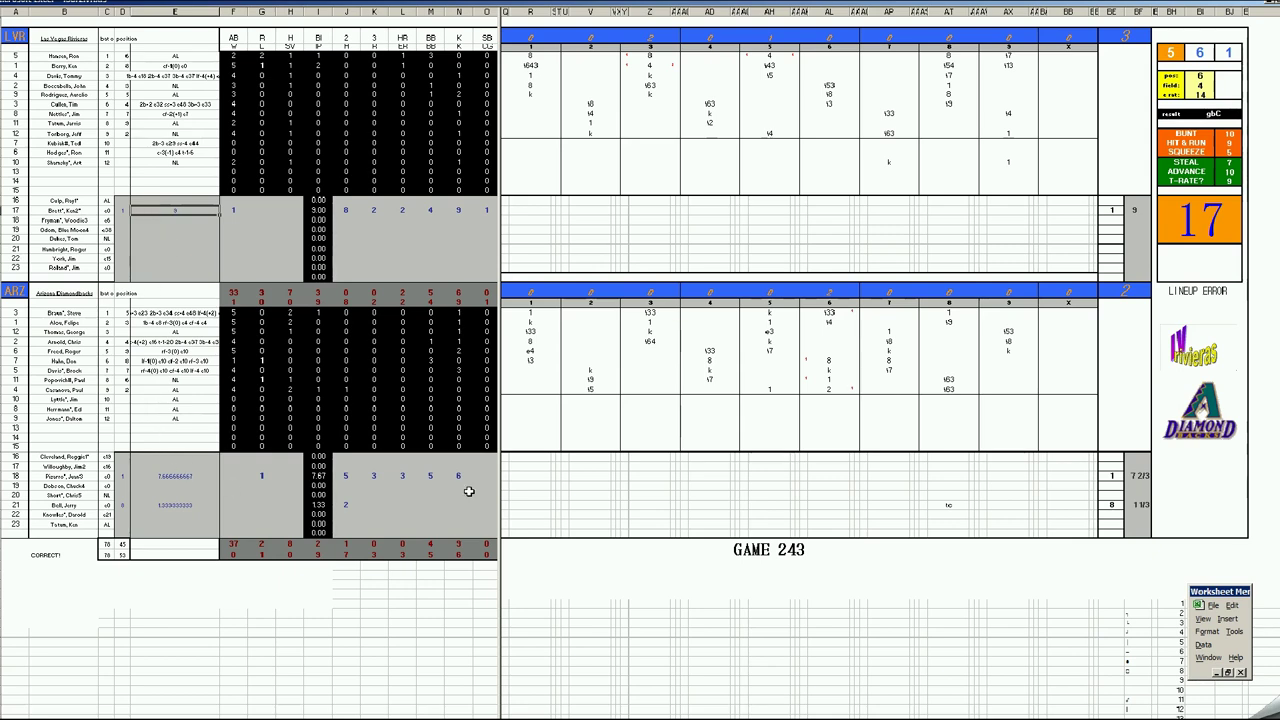
pyautogui.click(651, 66)
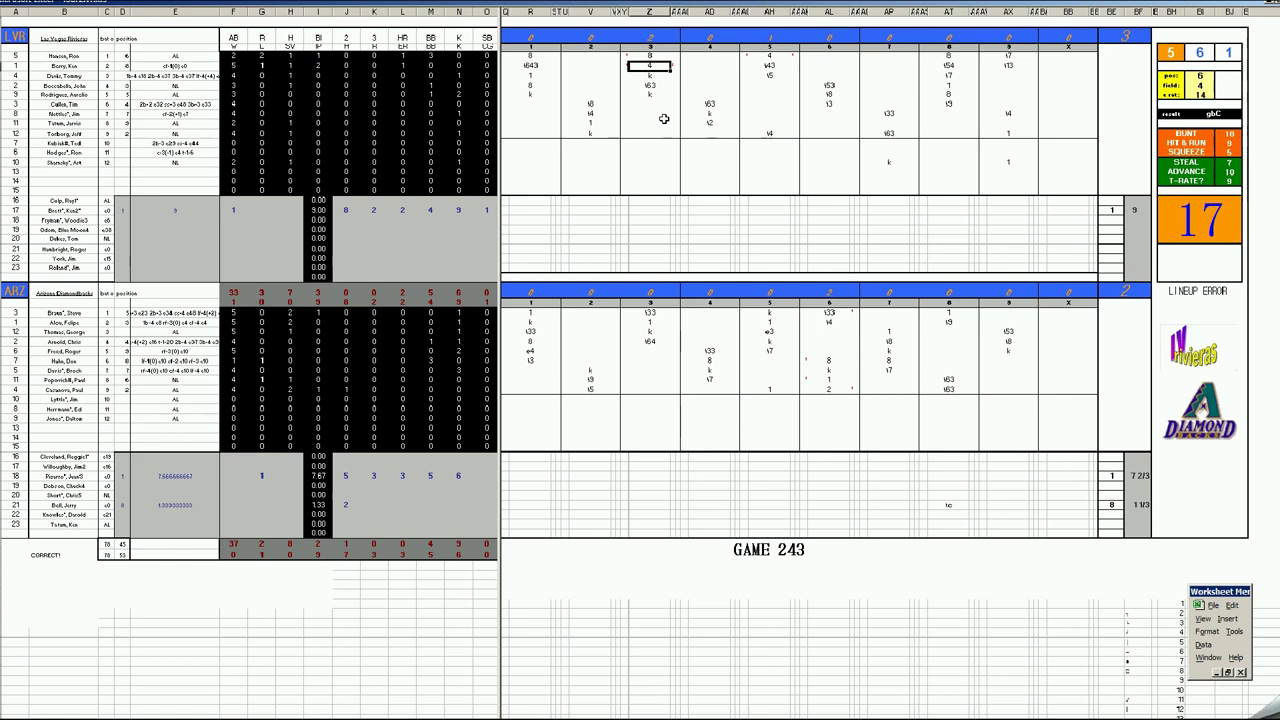
pyautogui.click(768, 55)
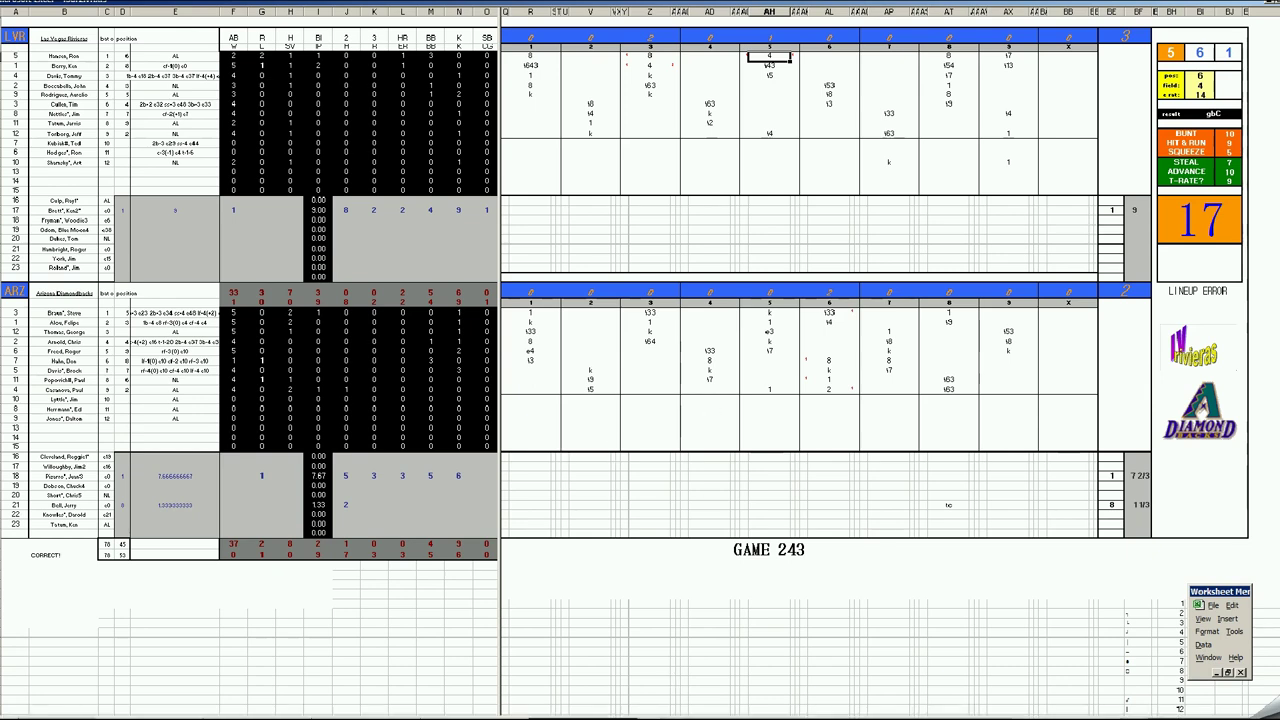
# Close the GAME 243 workbook without saving 43arzlvr.xls
pyautogui.rightClick(585, 719)
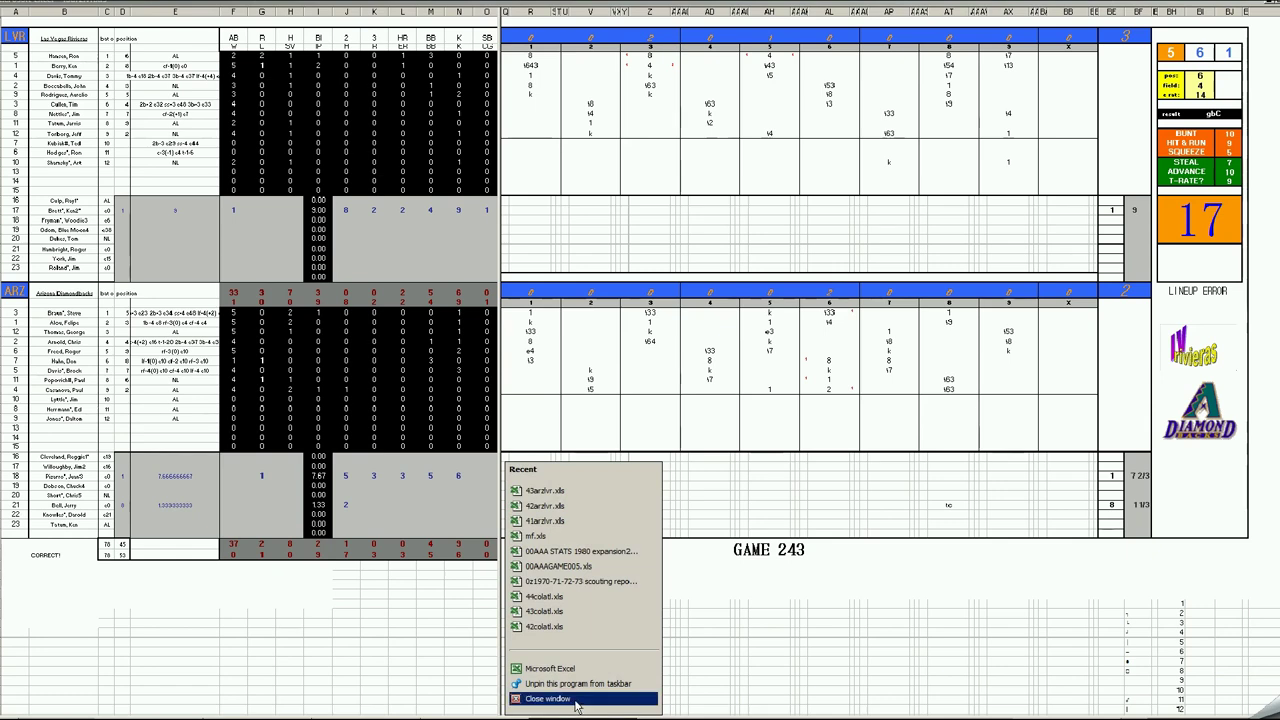
pyautogui.click(585, 700)
pyautogui.click(642, 400)
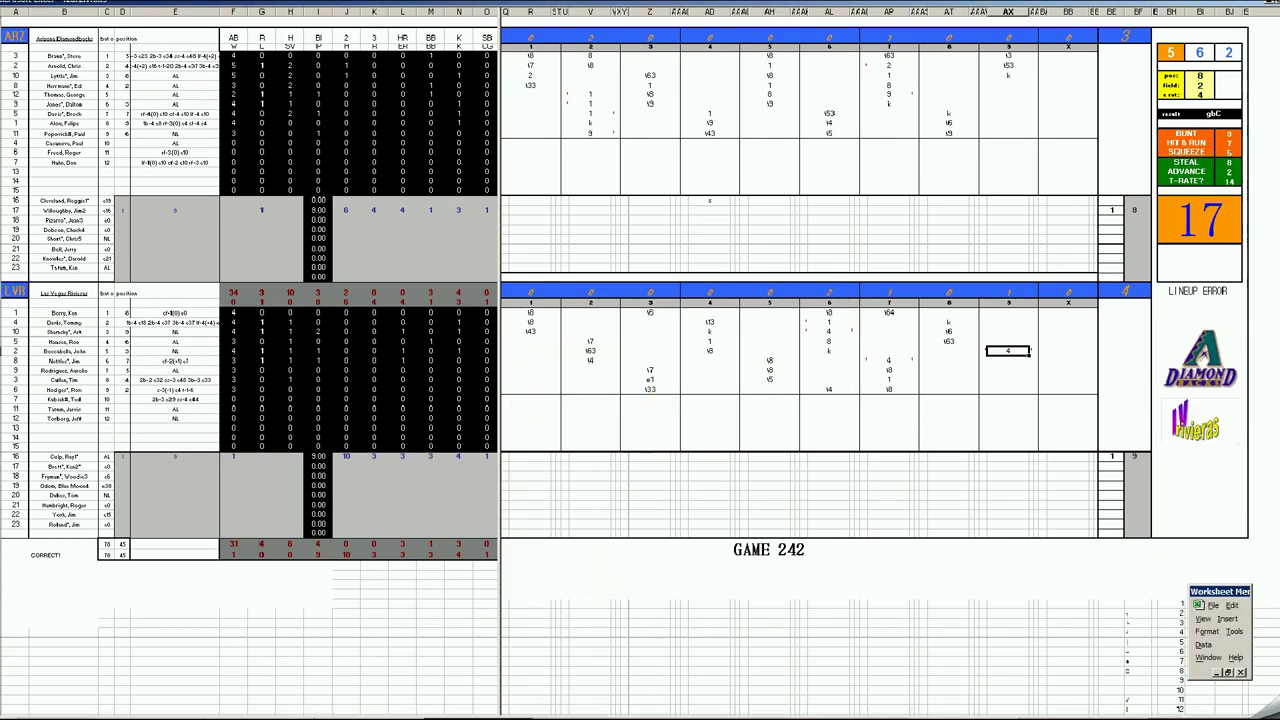
# Close GAME 242 without saving, then check a Las Vegas totals cell on Game 244
pyautogui.rightClick(495, 717)
pyautogui.click(462, 700)
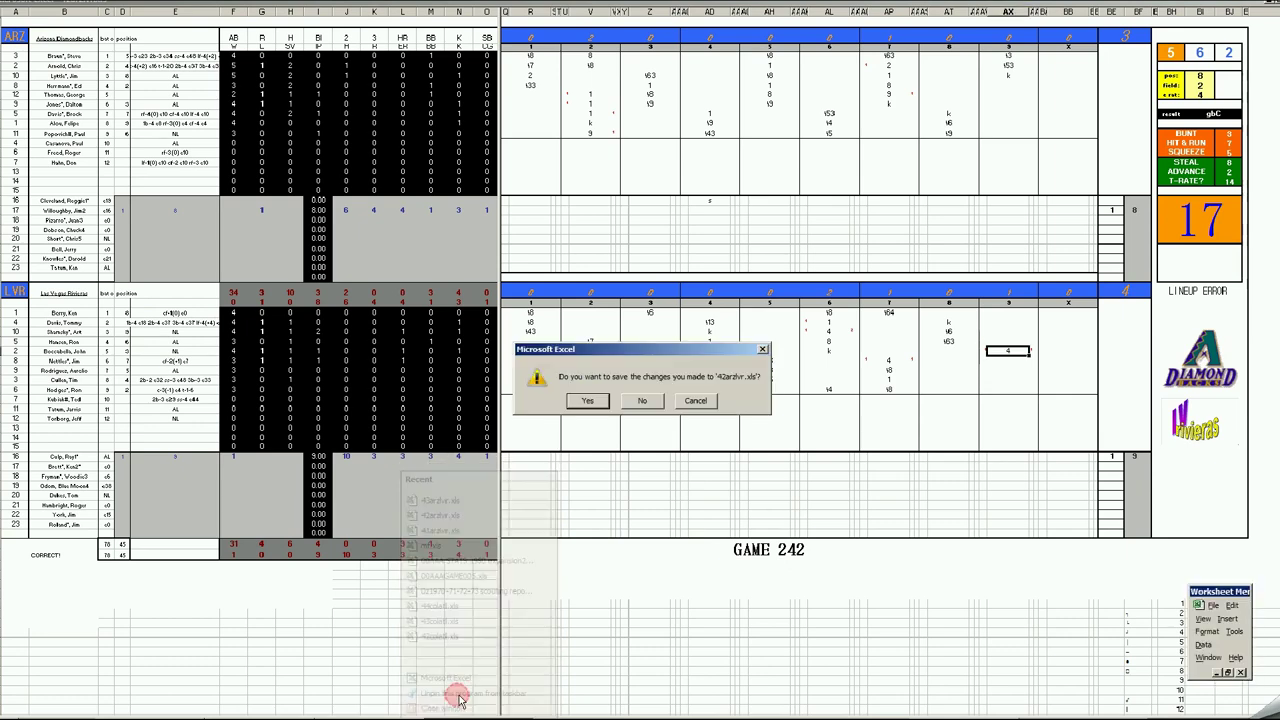
pyautogui.click(651, 404)
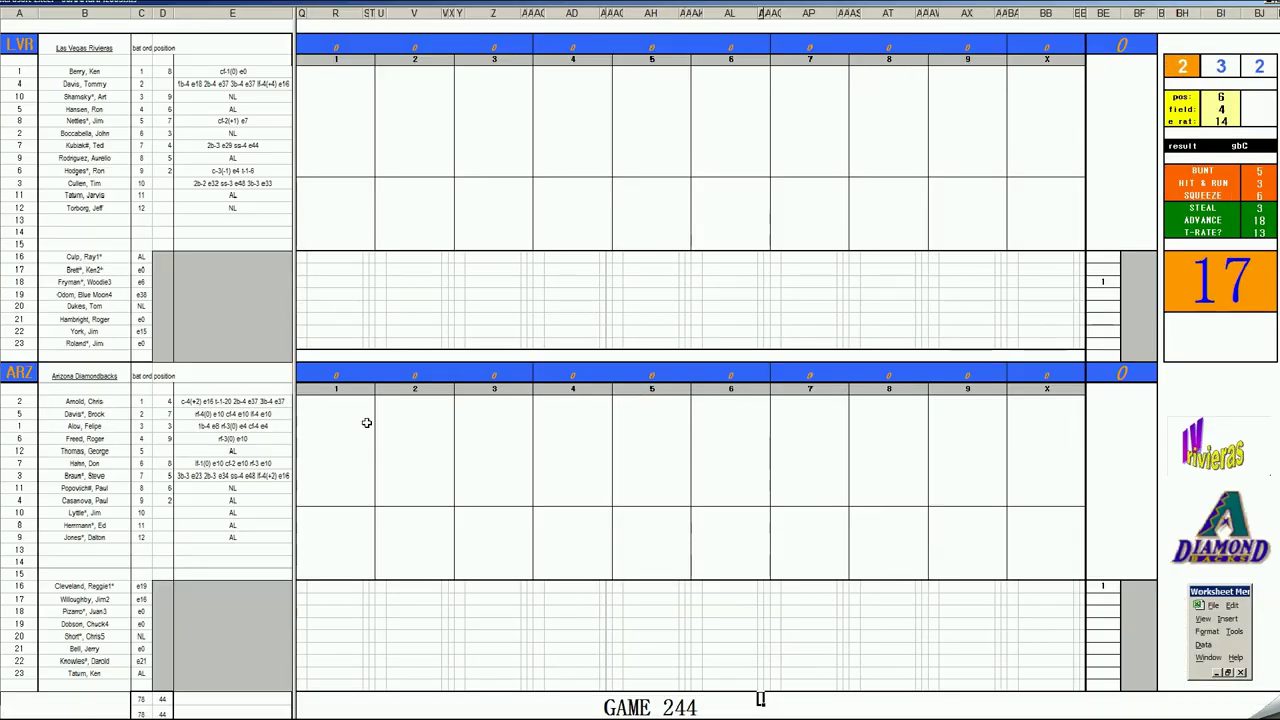
pyautogui.click(1105, 284)
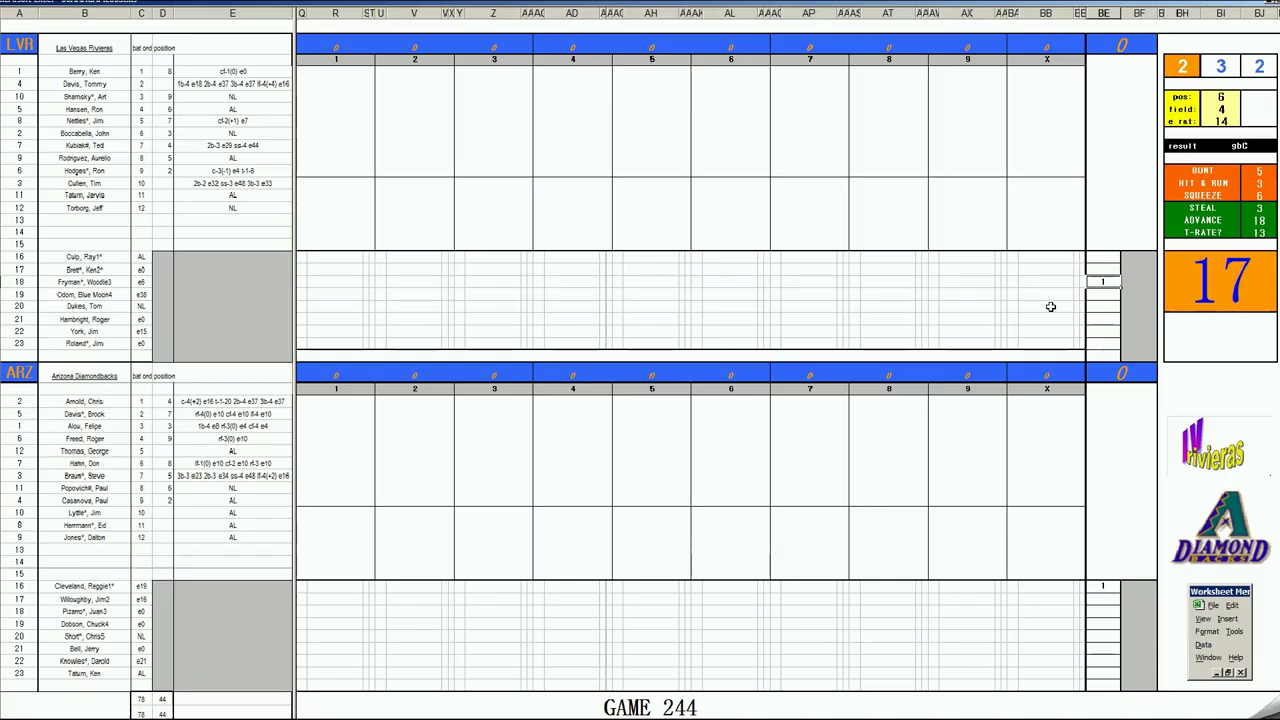
# Enter Las Vegas's first-inning results f/53, f/7, 1 and f/54
pyautogui.click(327, 72)
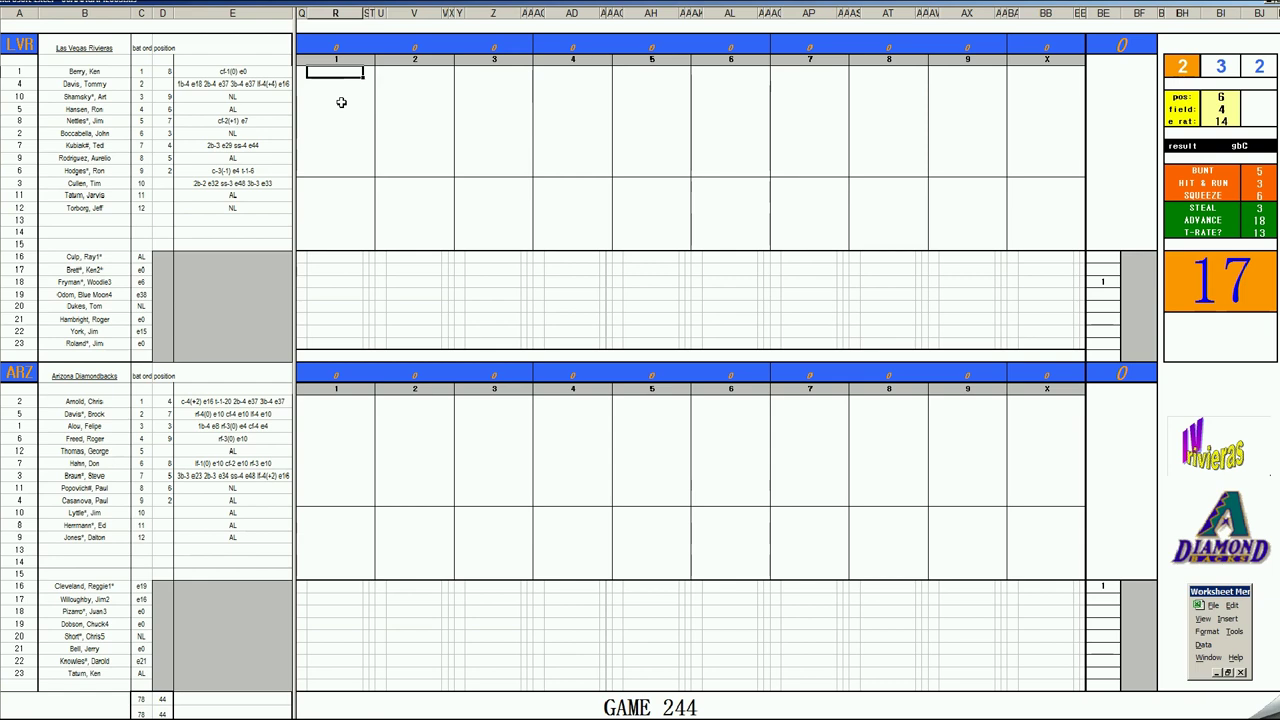
pyautogui.write('lf/53')
pyautogui.press('Return')
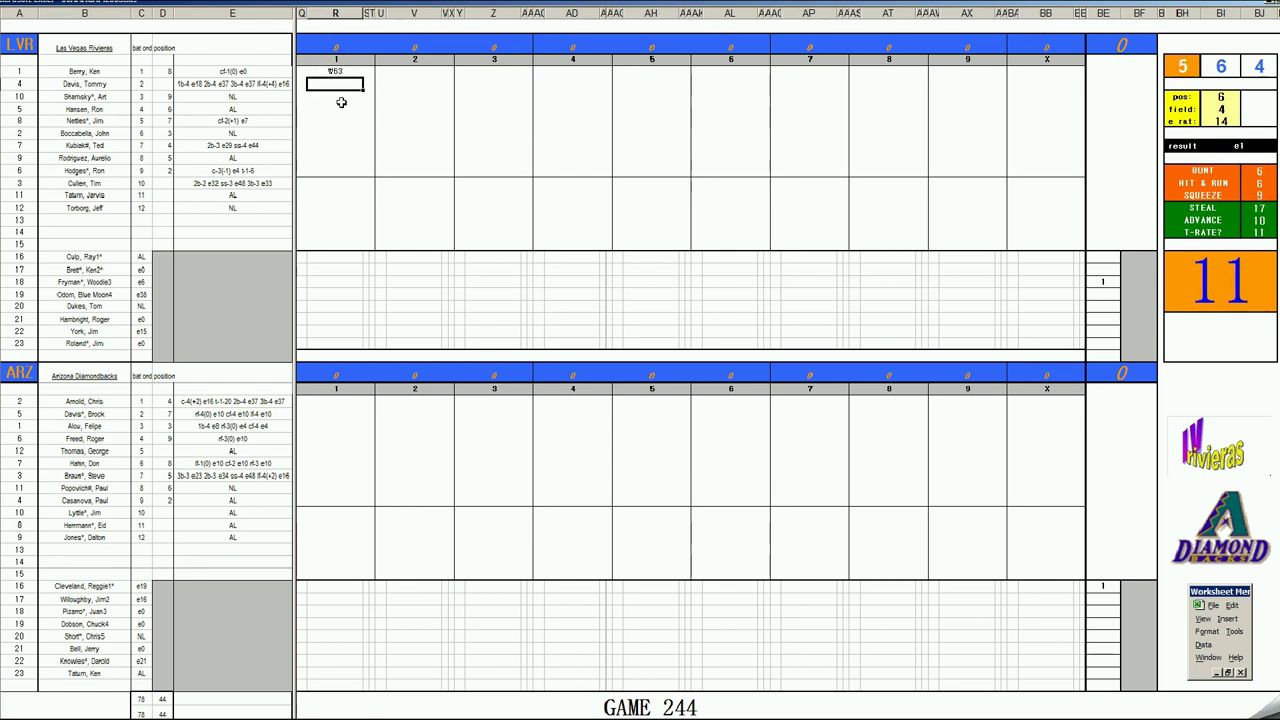
pyautogui.write('f/7')
pyautogui.press('Return')
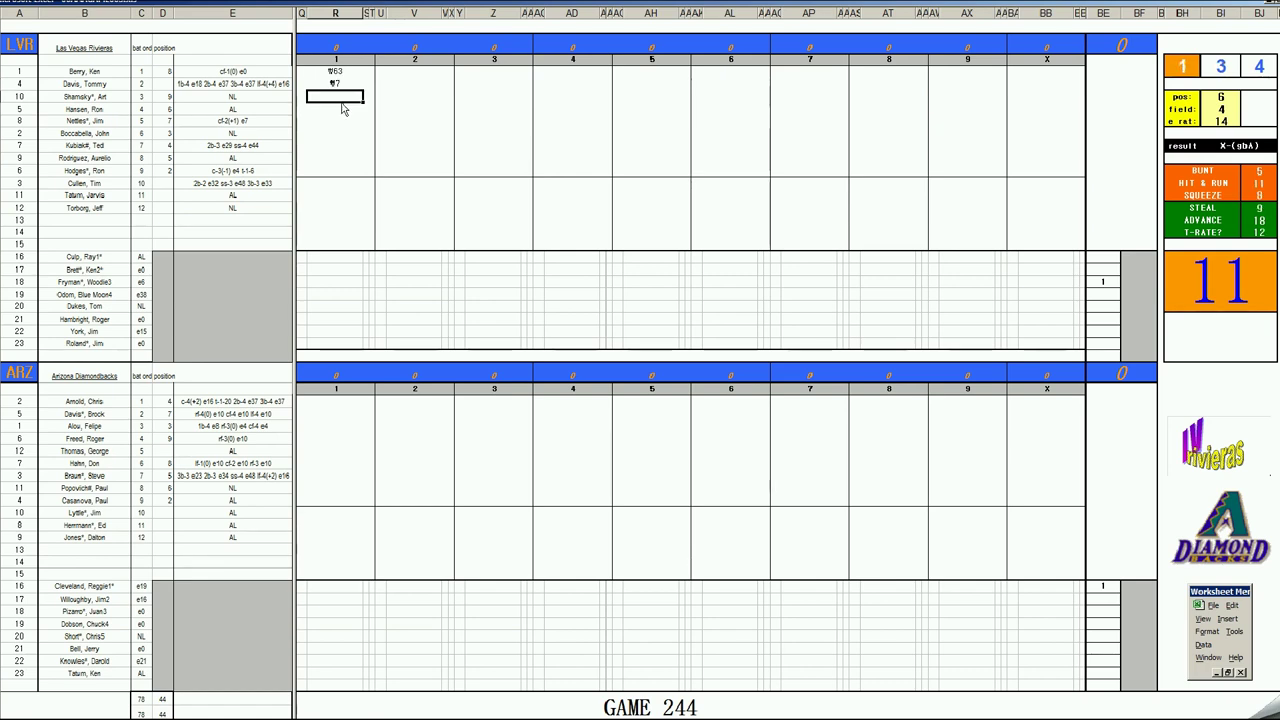
pyautogui.write('1')
pyautogui.press('Return')
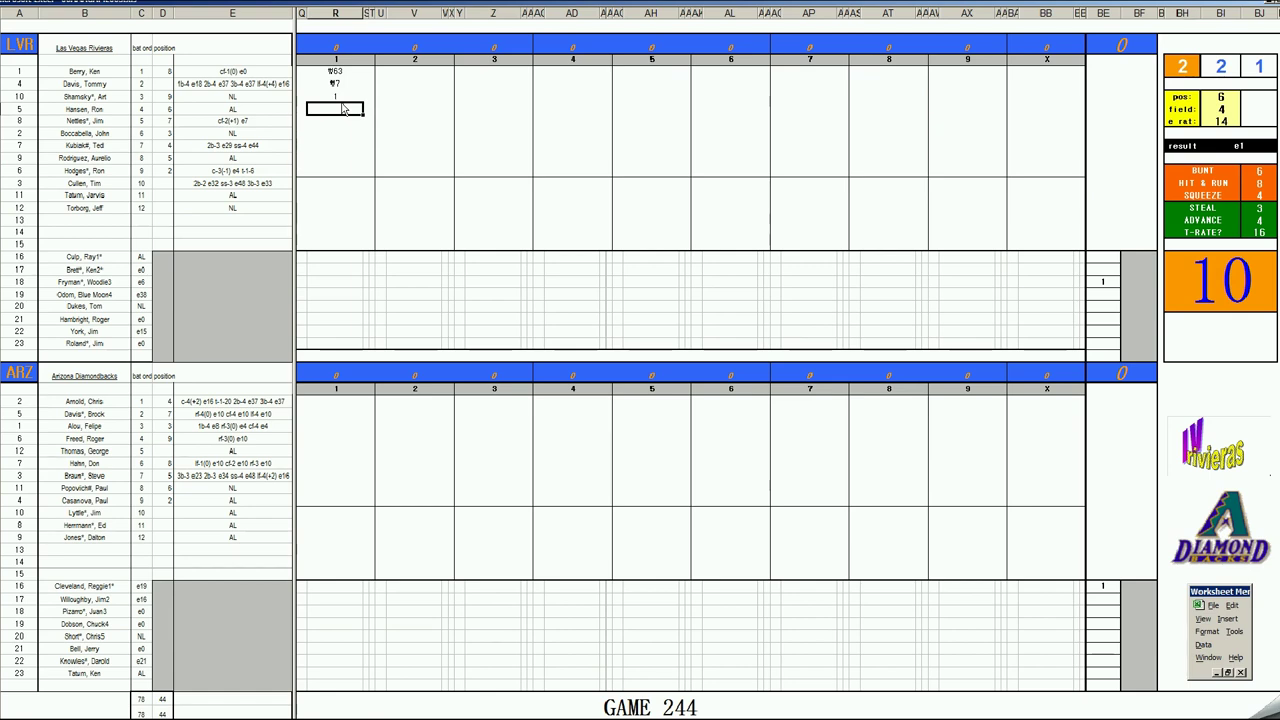
pyautogui.write('f/54')
# Record Arizona's first-inning results, including 1 and #643
pyautogui.click(333, 401)
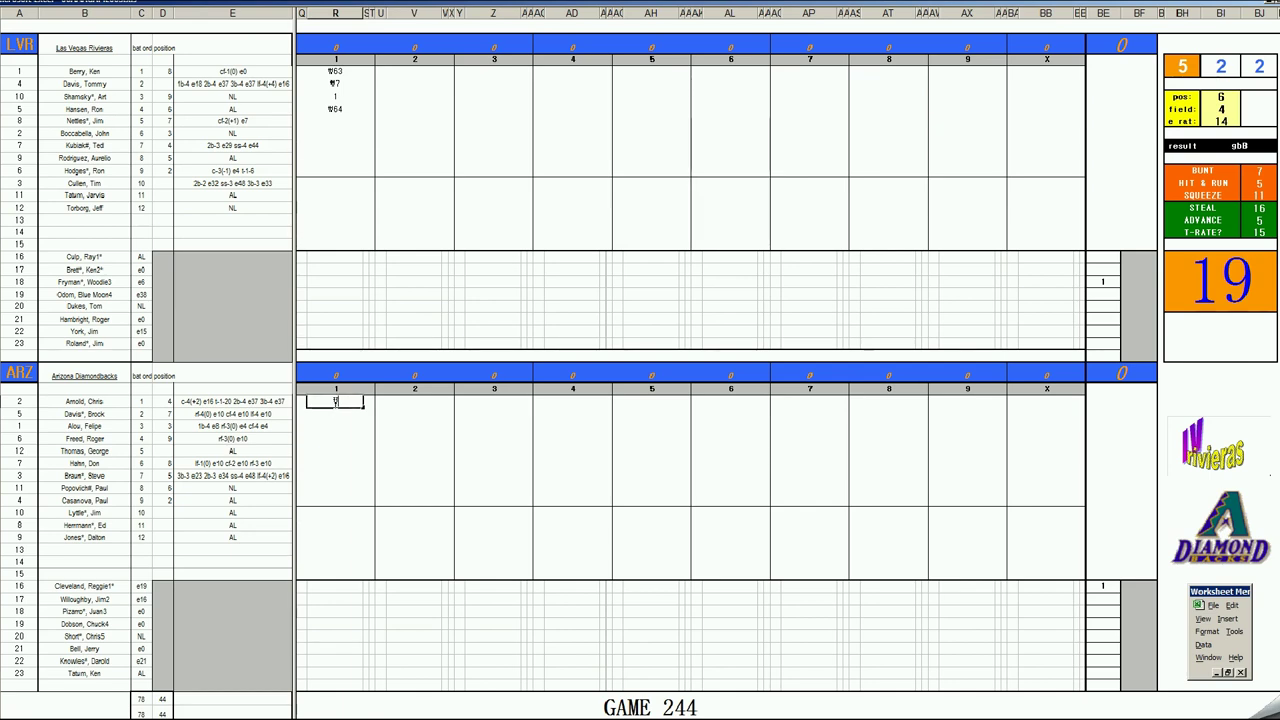
pyautogui.press('Return')
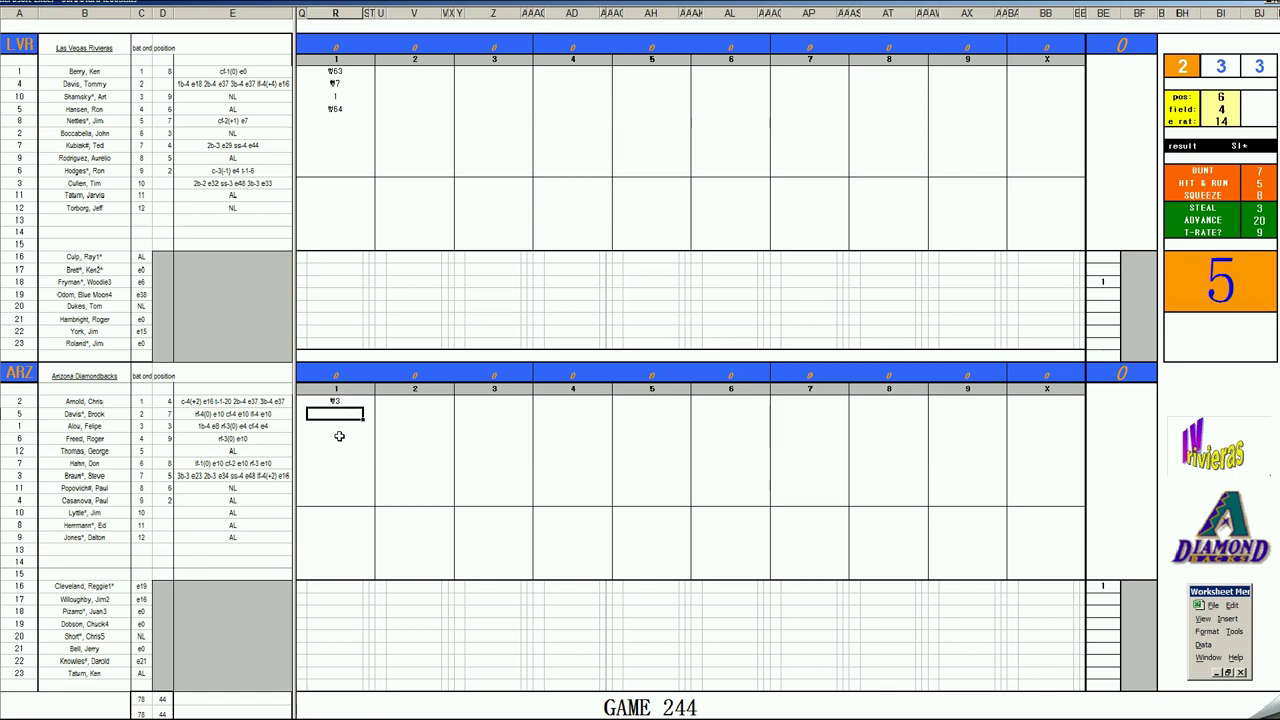
pyautogui.write('1')
pyautogui.press('Return')
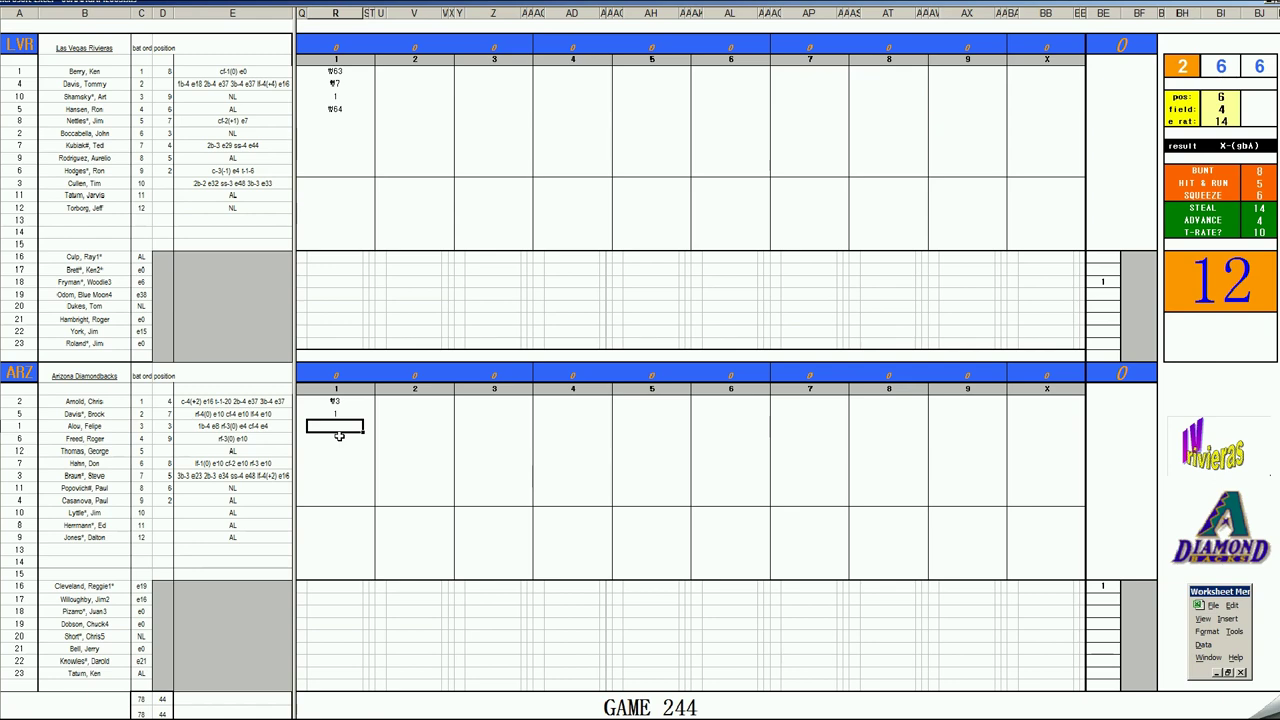
pyautogui.write('#643')
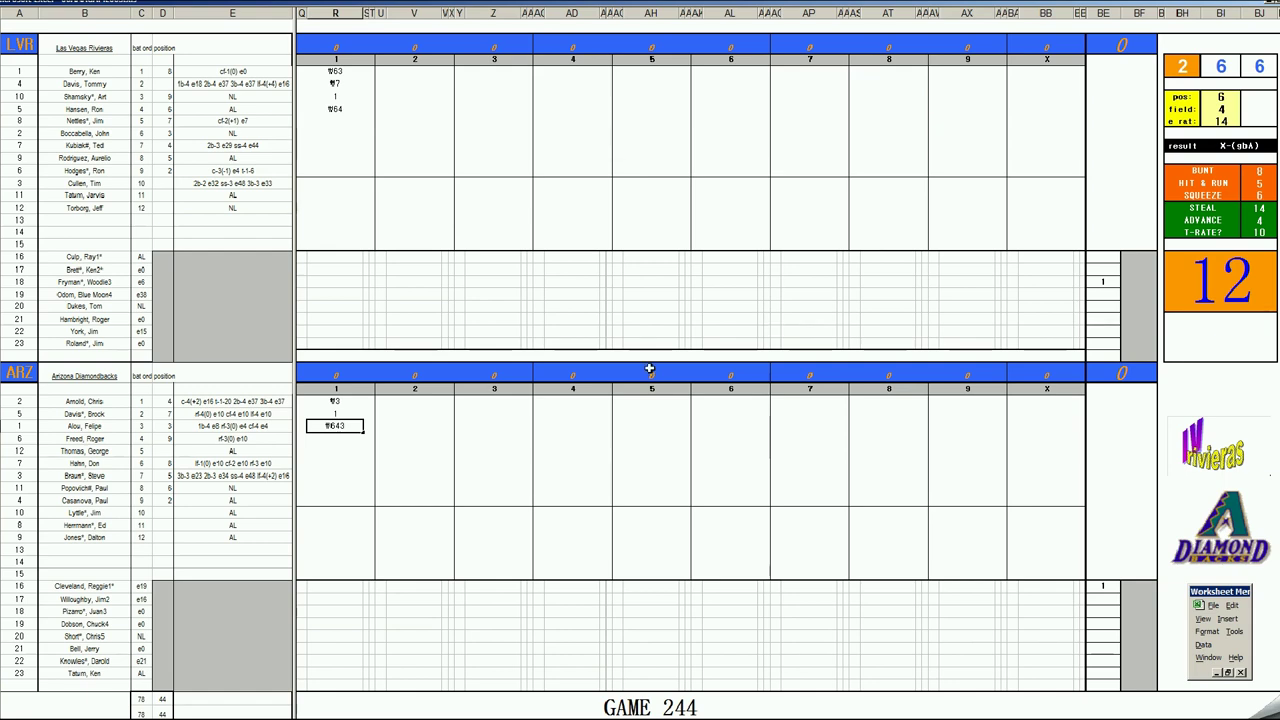
pyautogui.click(400, 122)
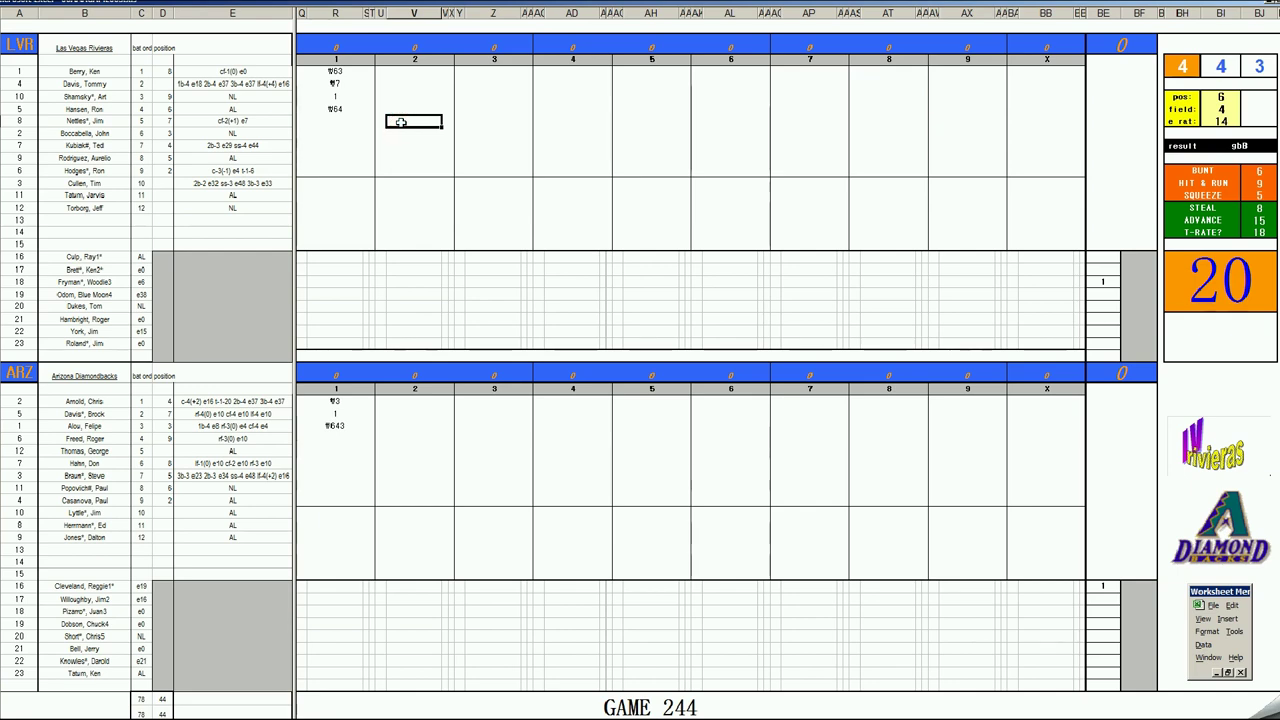
# Record k, 1 and ¶46 in Las Vegas's second inning
pyautogui.write('k')
pyautogui.press('Return')
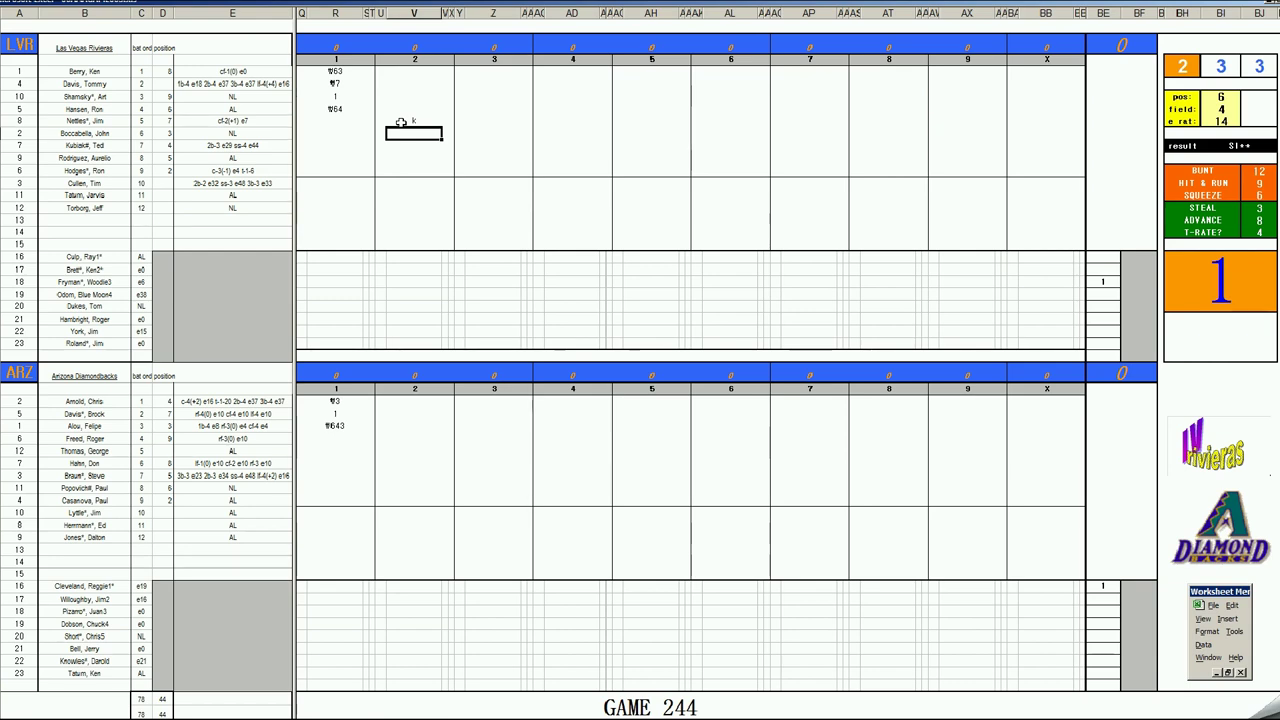
pyautogui.write('1')
pyautogui.press('Return')
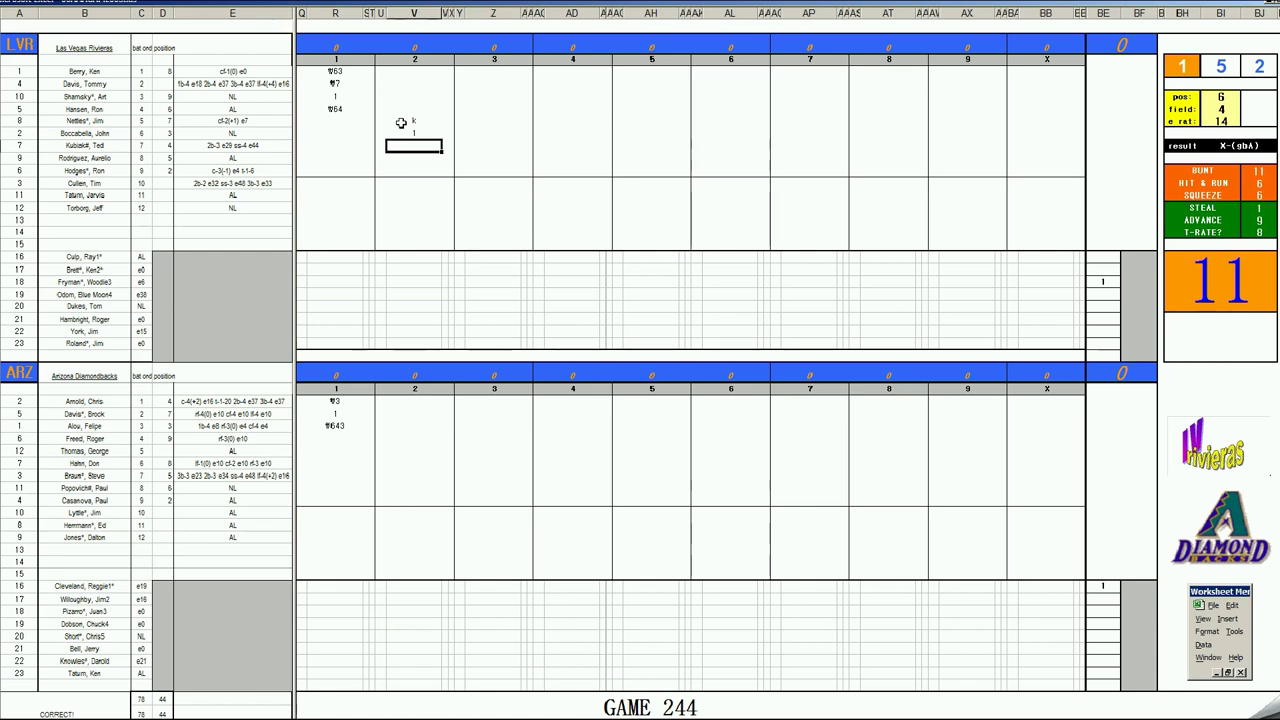
pyautogui.write('#46')
pyautogui.press('Return')
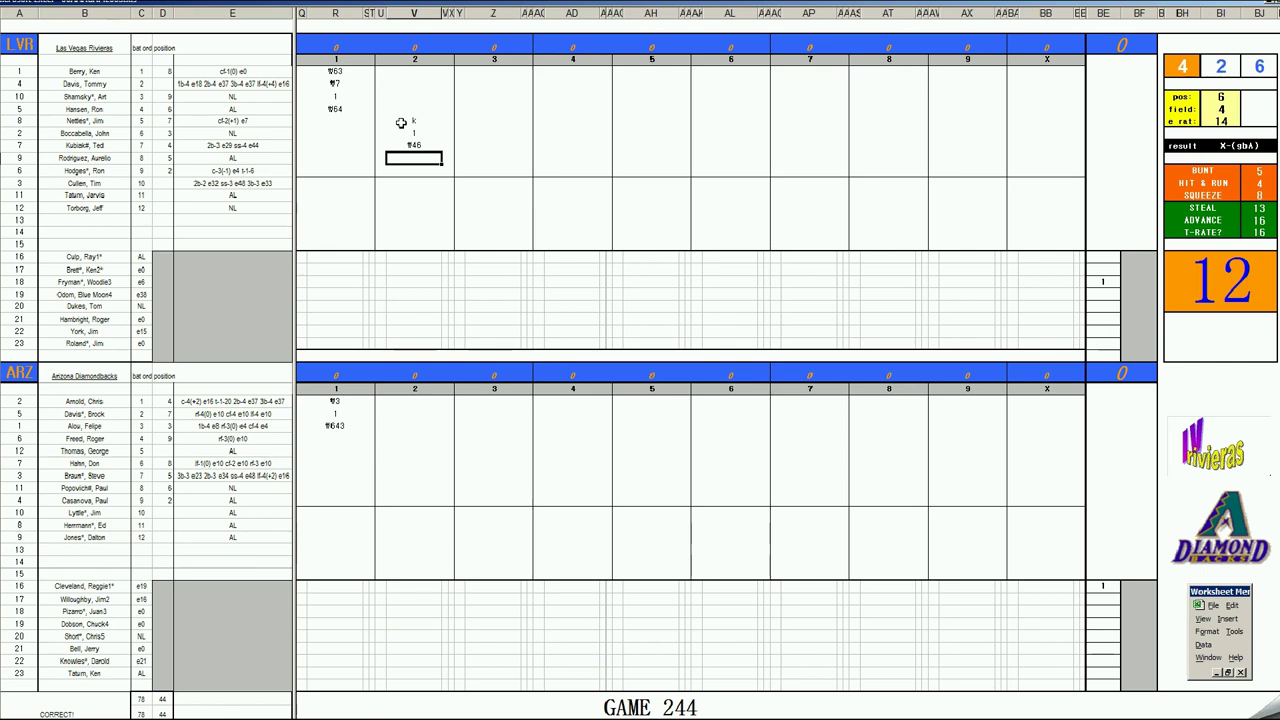
# Re-roll the dice with pos 6 and field 3
pyautogui.press('Tab')
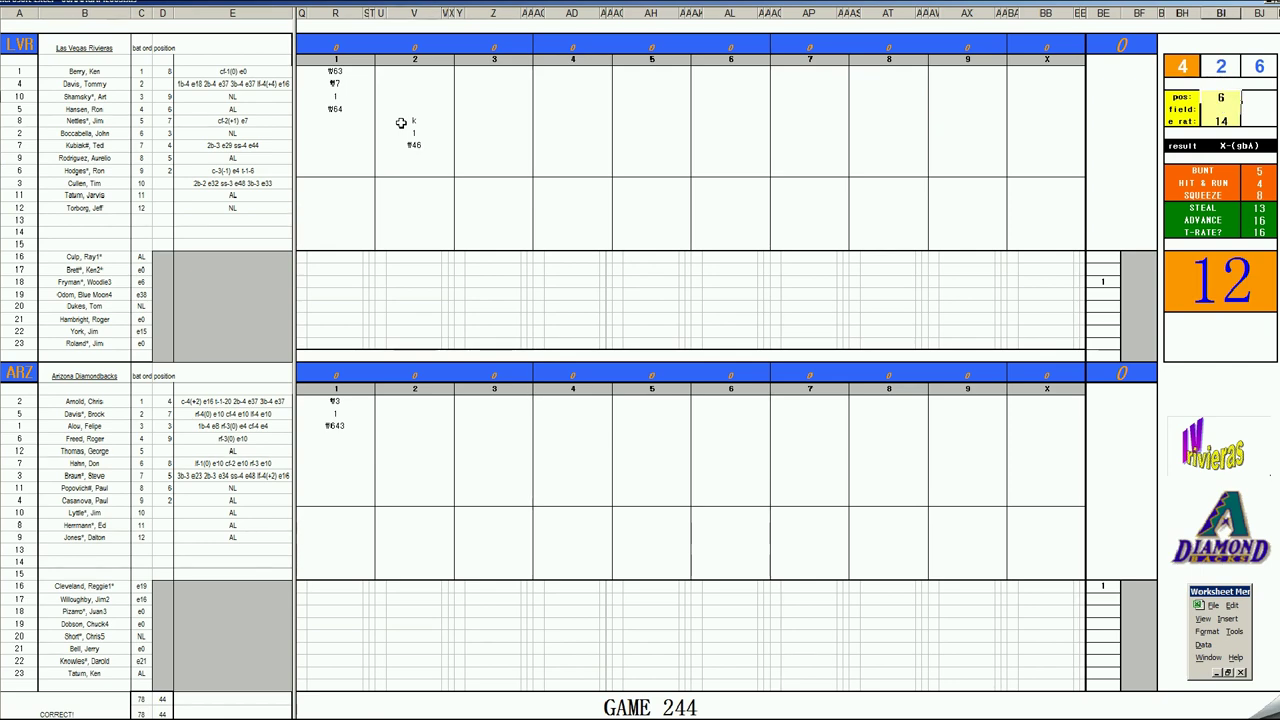
pyautogui.press('Return')
pyautogui.write('3')
pyautogui.press('Return')
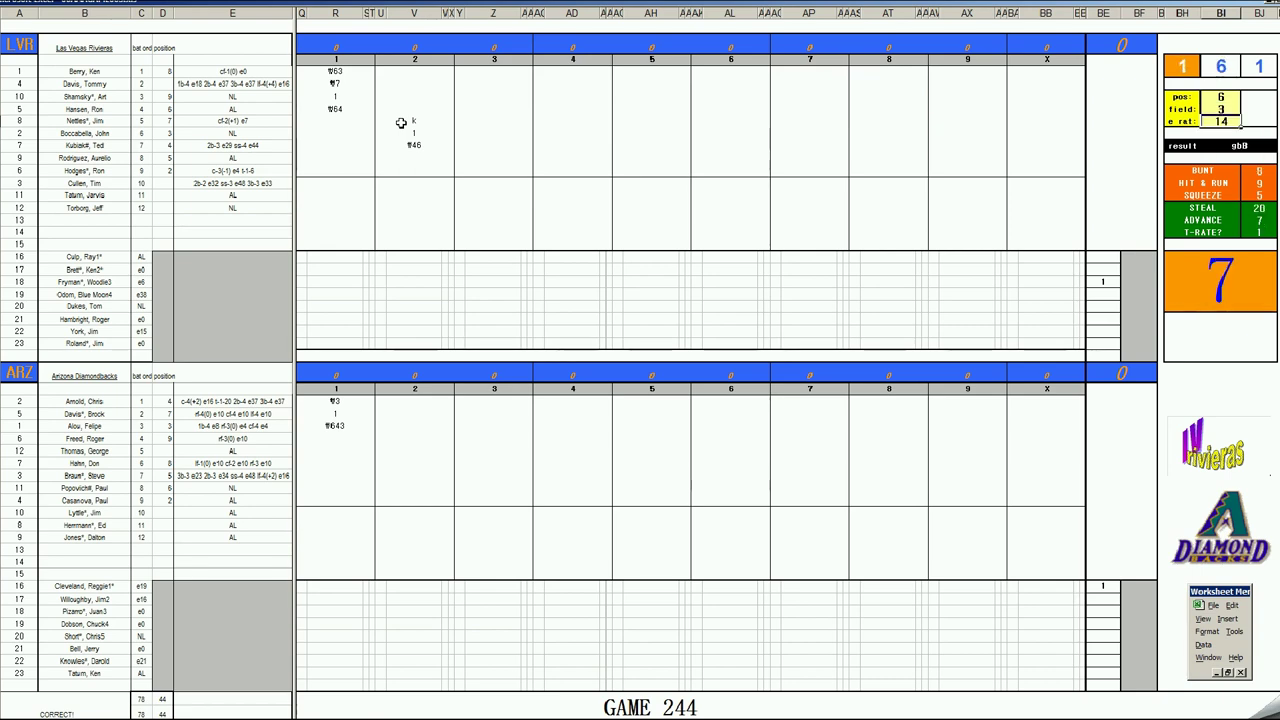
pyautogui.doubleClick(407, 153)
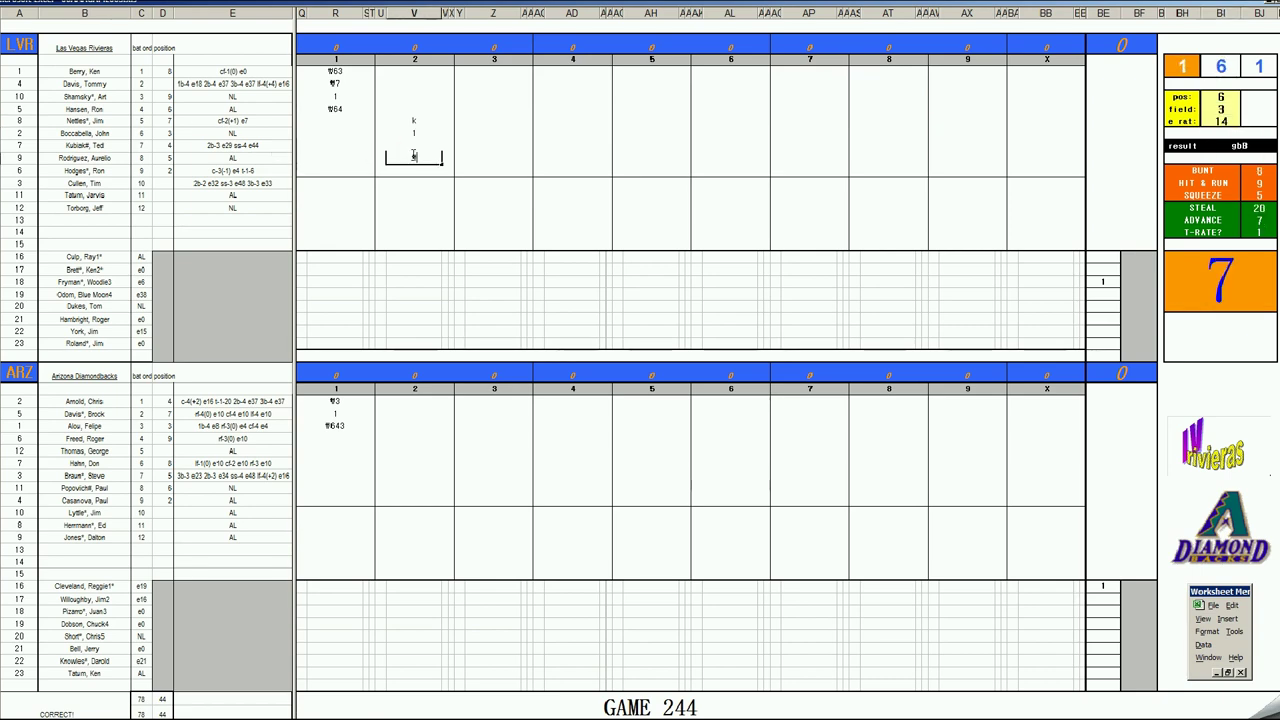
# Commit Las Vegas's ¶63, then enter Arizona's inning-2 results ¶63, ¶7, 2 and k
pyautogui.write('63')
pyautogui.click(414, 445)
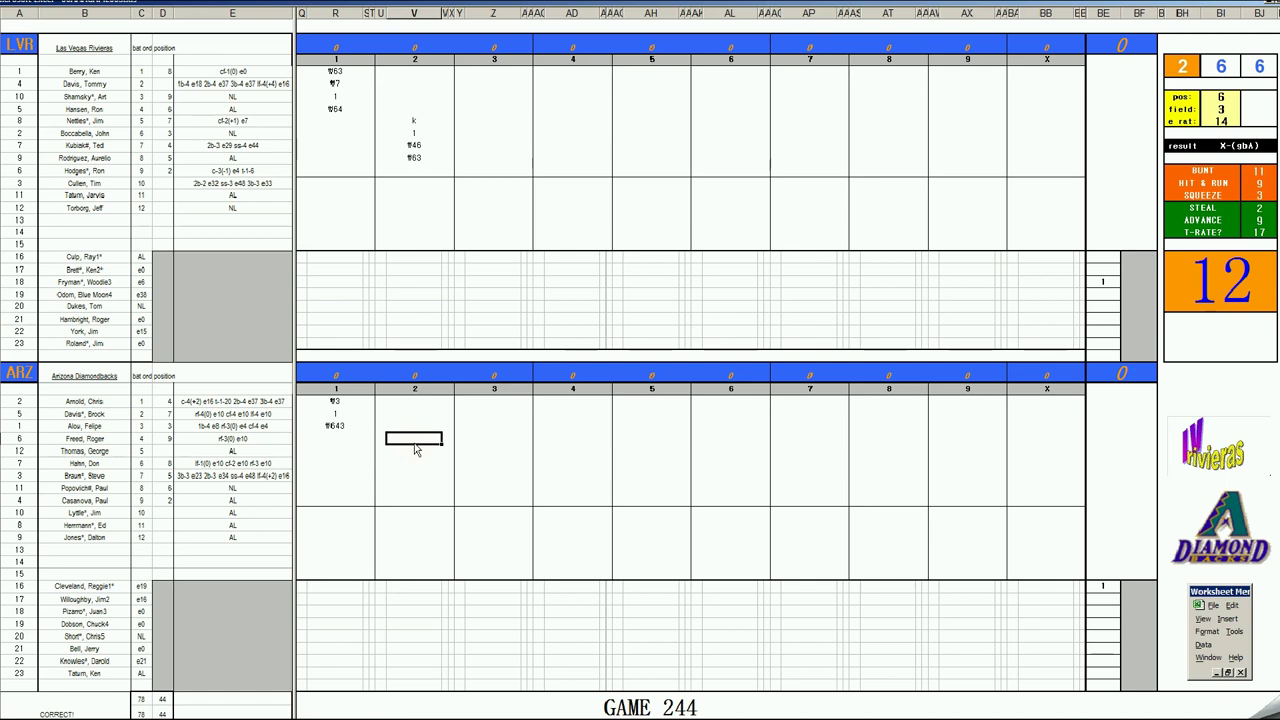
pyautogui.write('¶63')
pyautogui.press('Return')
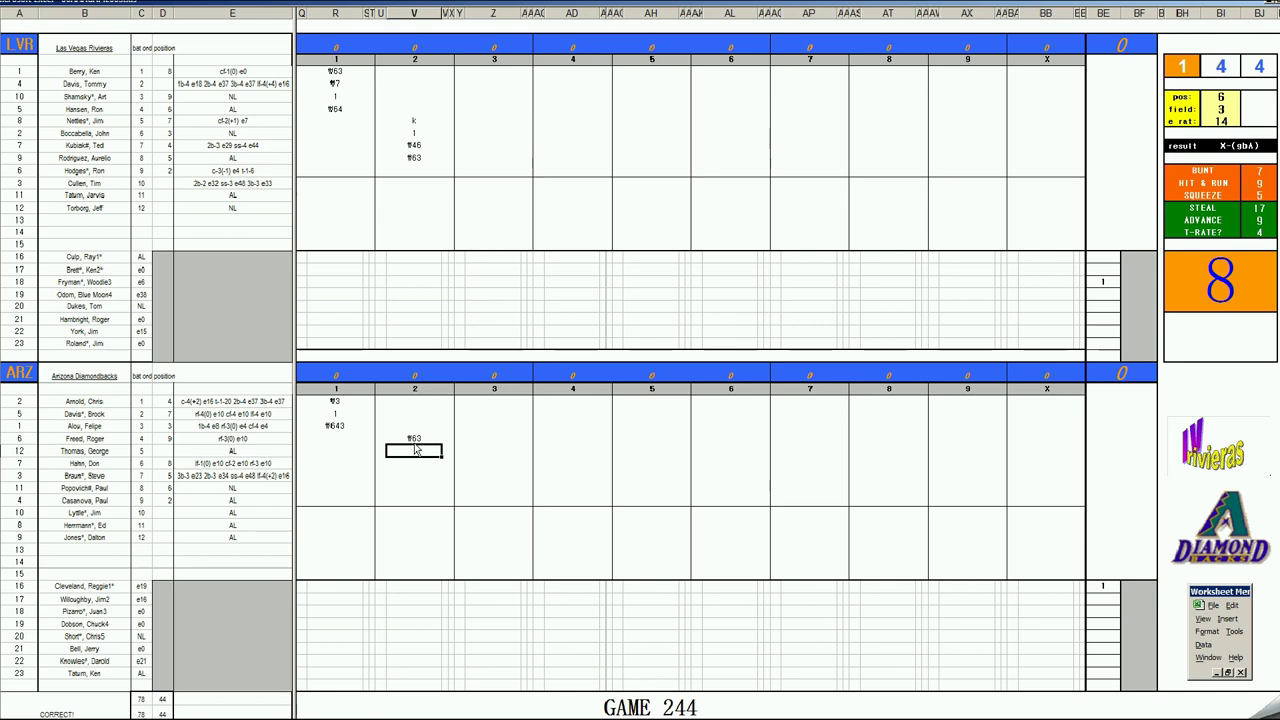
pyautogui.press('Return')
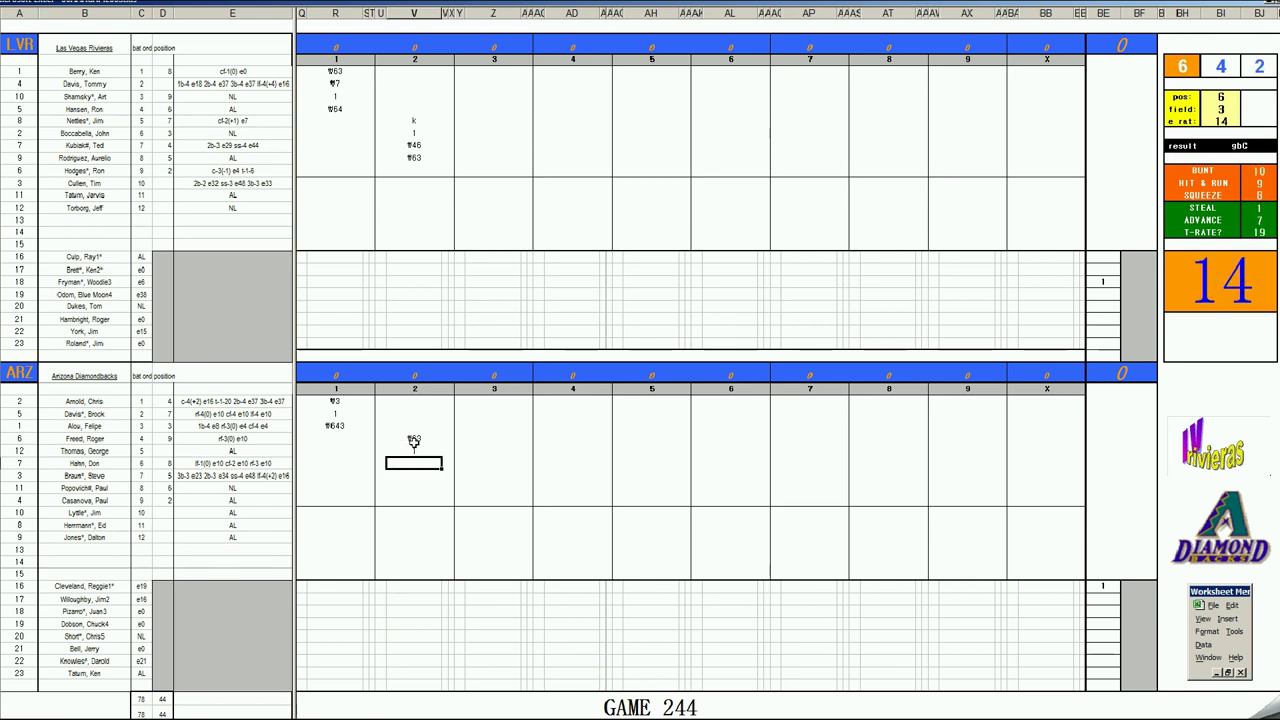
pyautogui.write('f7')
pyautogui.press('Return')
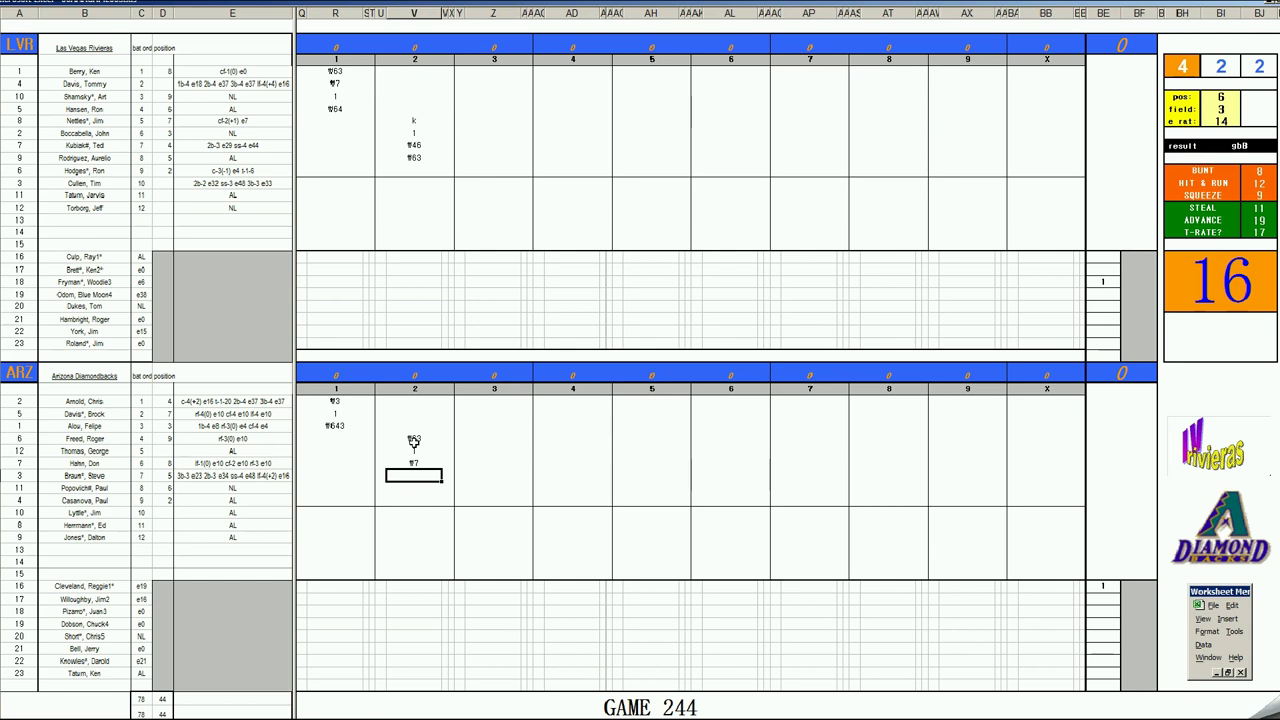
pyautogui.write('2')
pyautogui.press('Return')
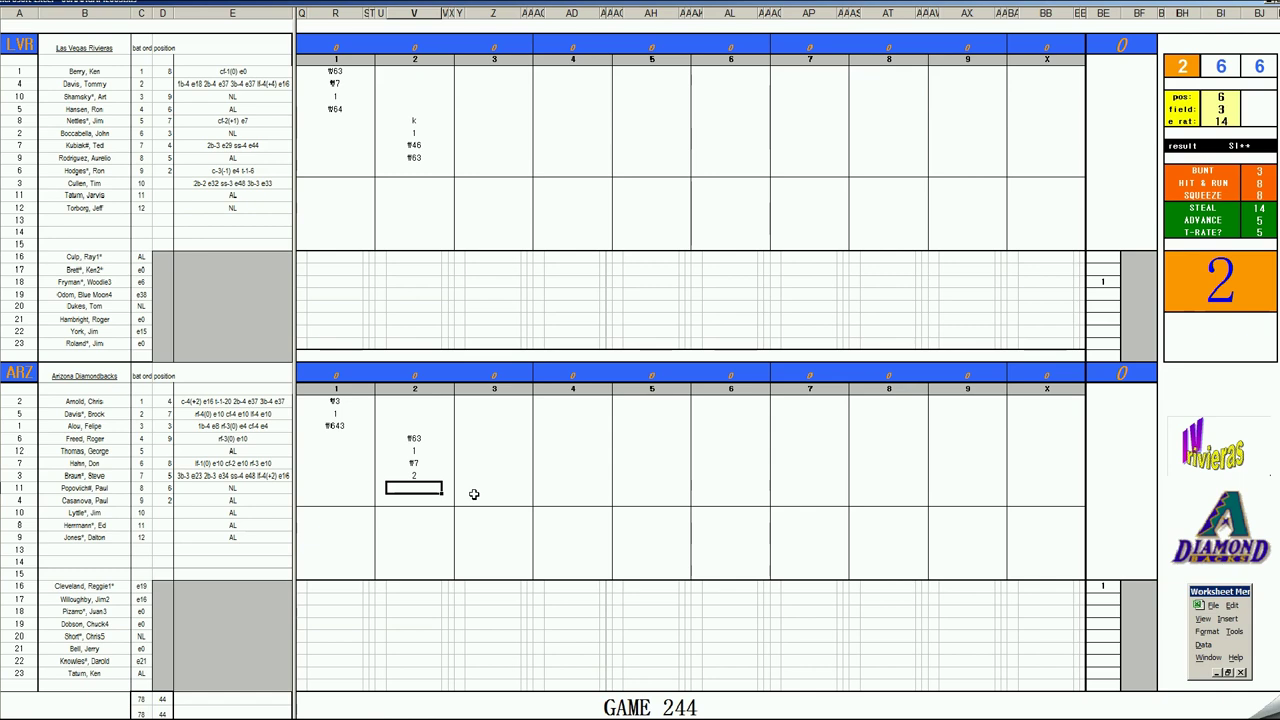
pyautogui.write('k')
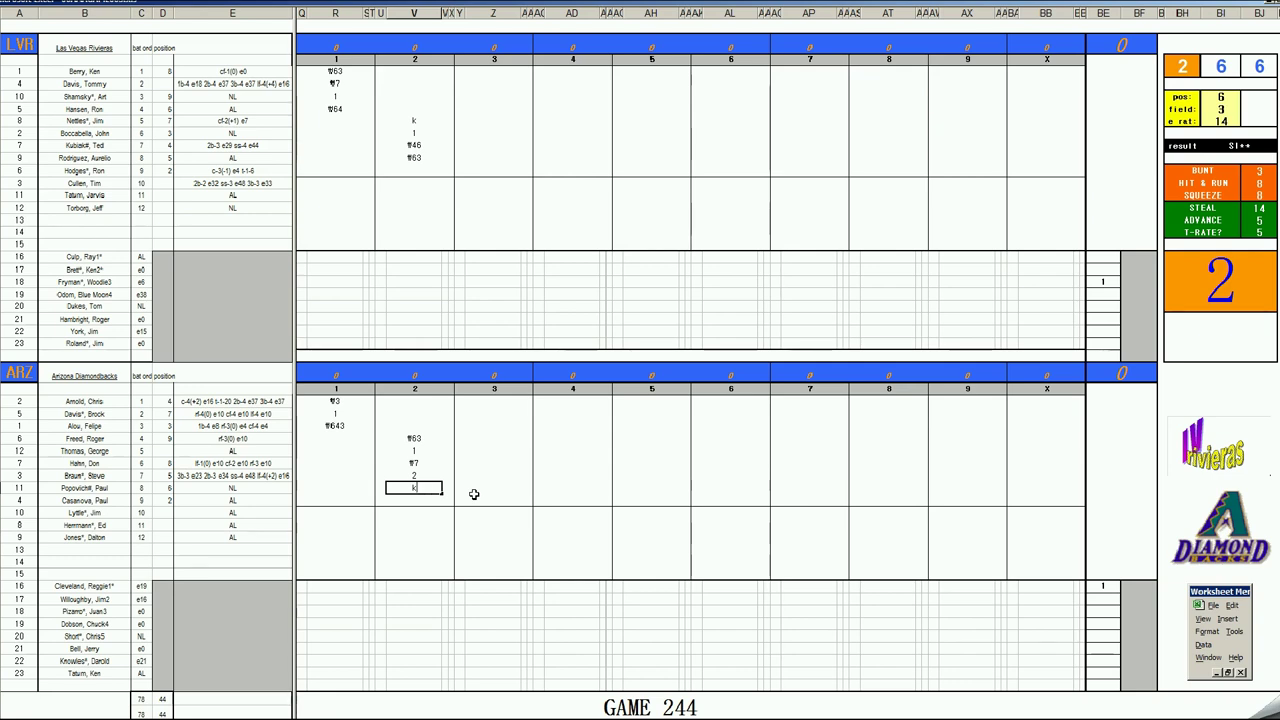
pyautogui.write('k')
# Commit Arizona's closing k and type another k in the next cell
pyautogui.press('Return')
pyautogui.write('k')
# Enter a 1 in the Rivieras' third-inning column
pyautogui.click(490, 166)
pyautogui.click(491, 171)
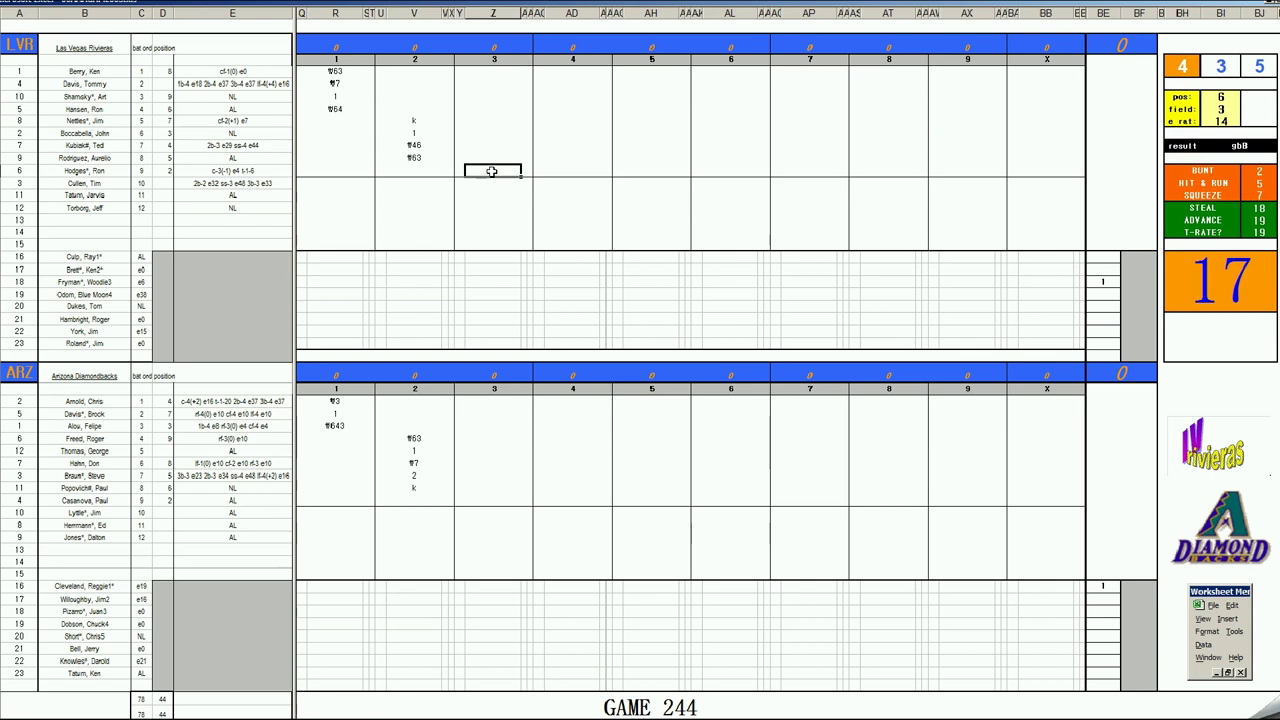
pyautogui.write('1')
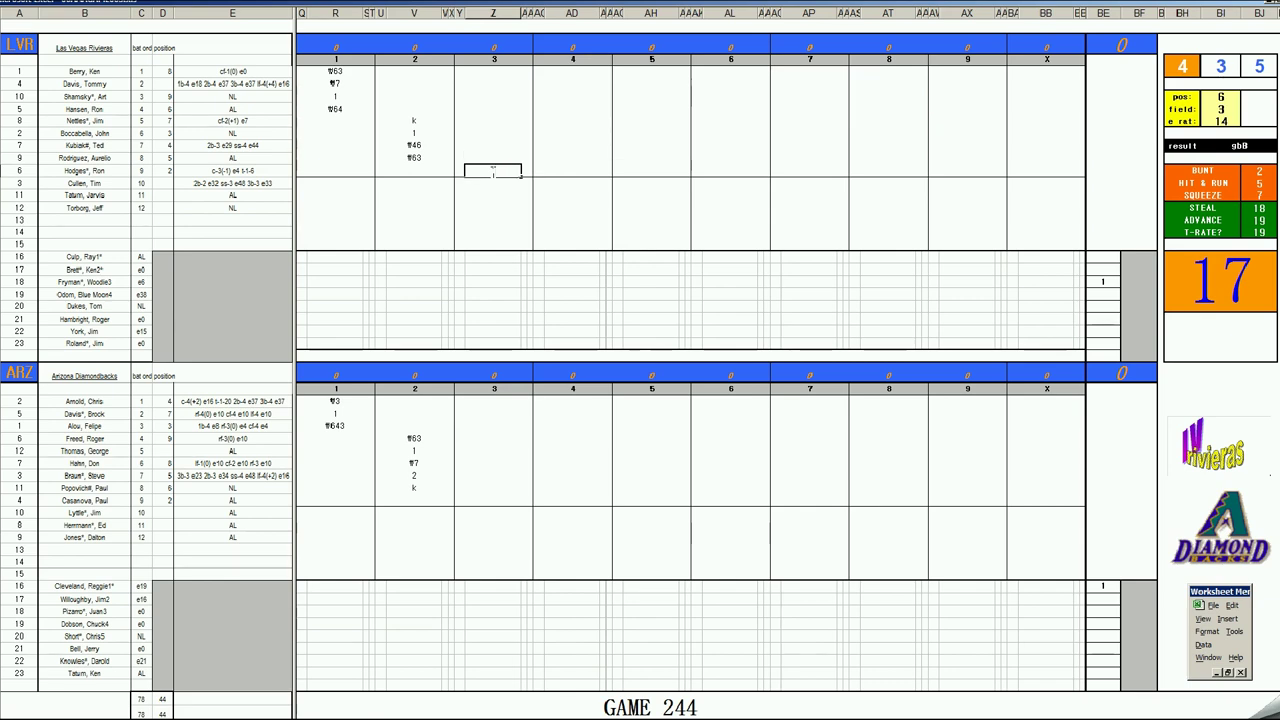
pyautogui.press('Return')
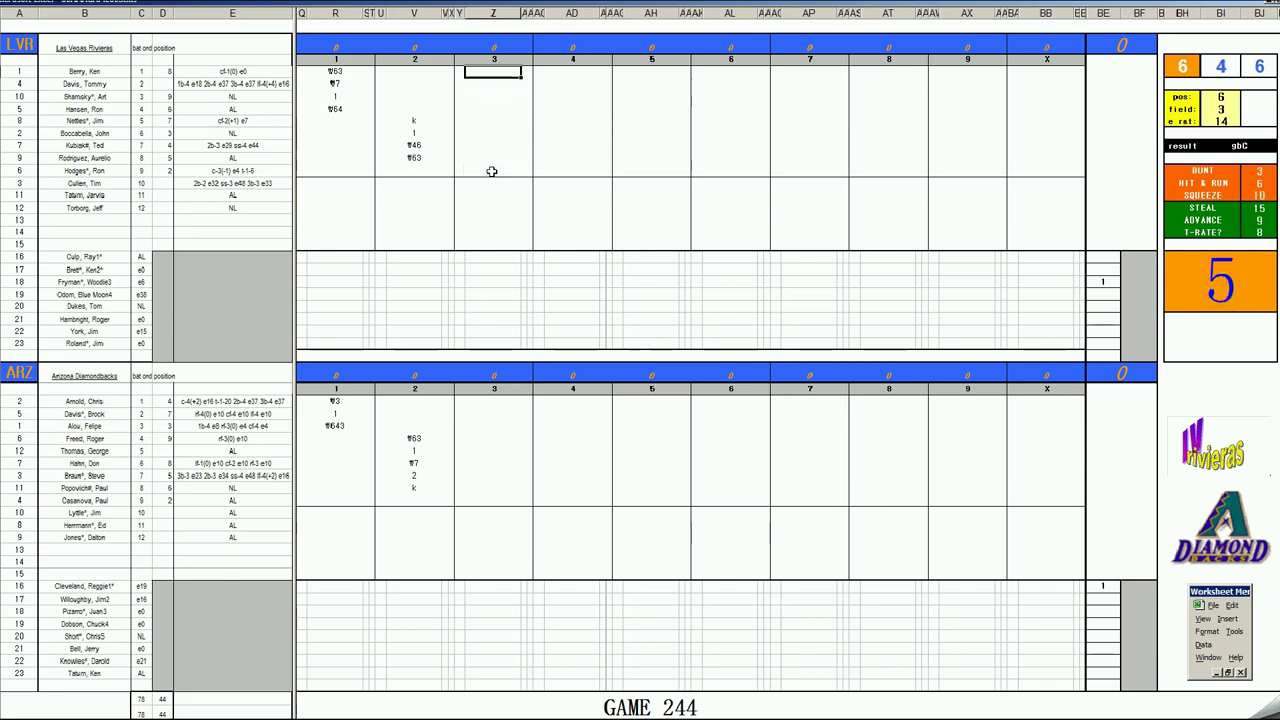
# Re-roll the dice with pos 2 and field 2
pyautogui.press('Tab')
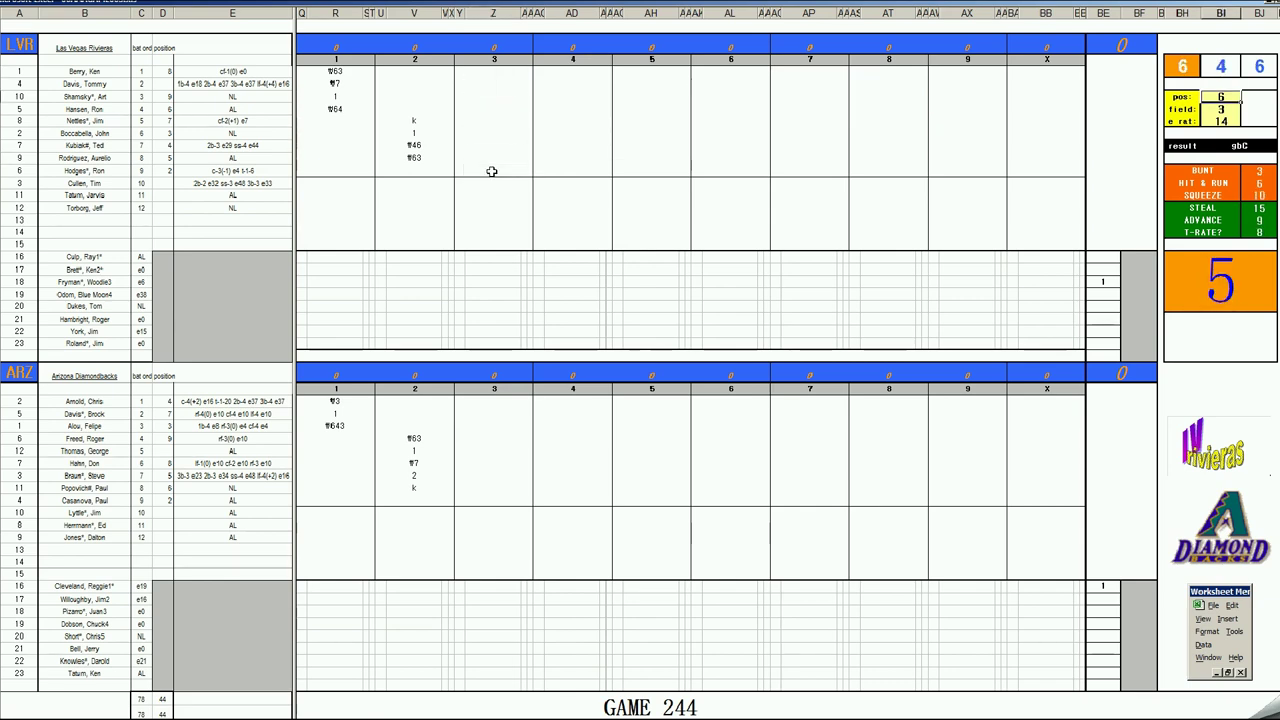
pyautogui.write('2')
pyautogui.press('Return')
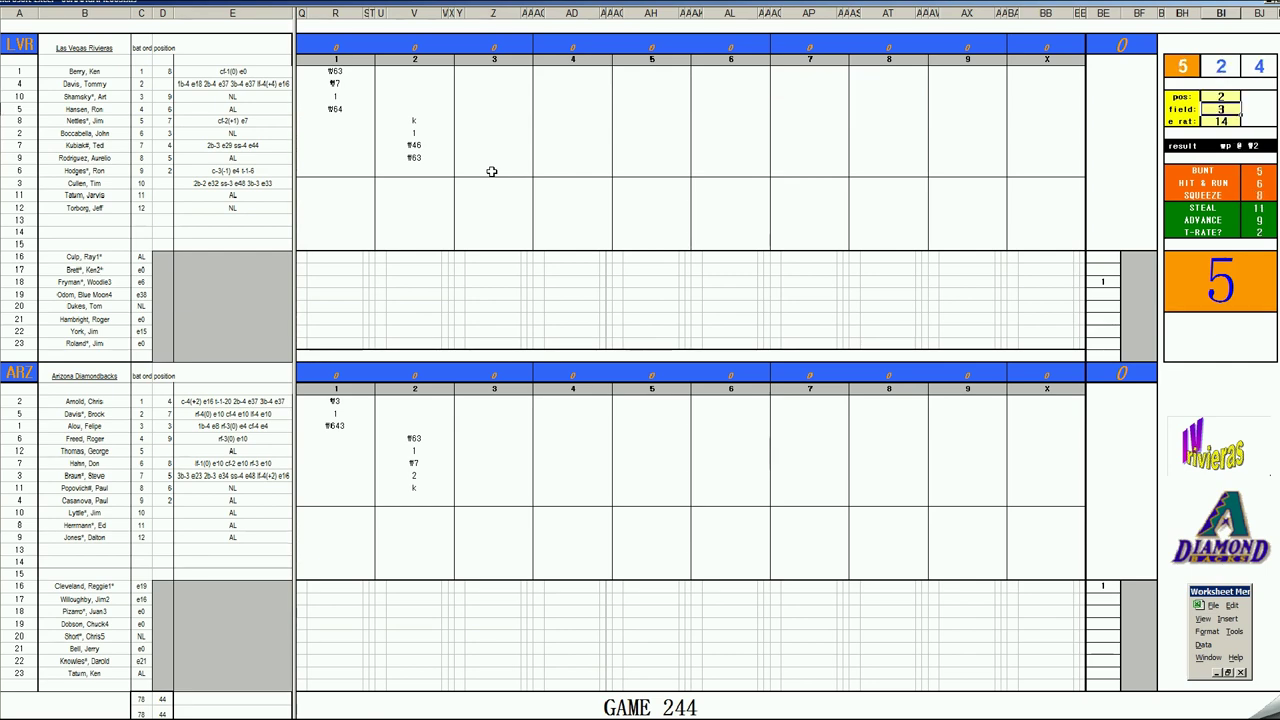
pyautogui.write('2')
pyautogui.press('Return')
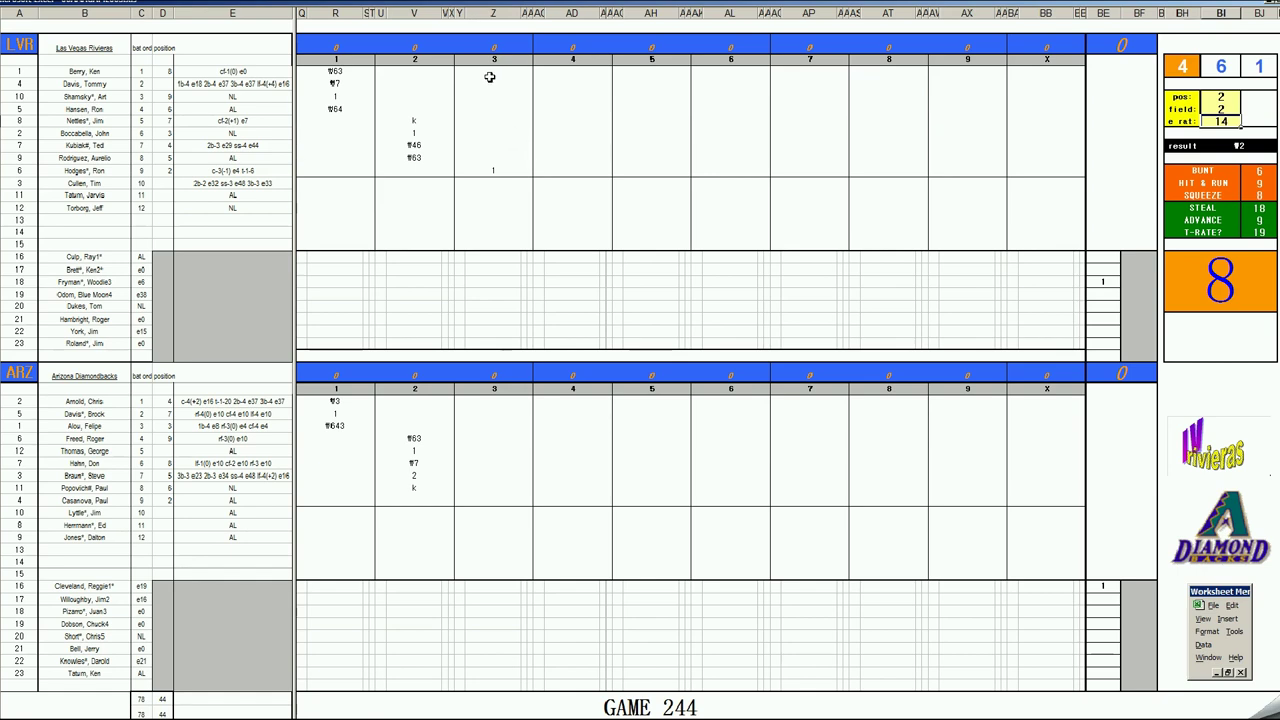
# Record ¶2, ¶8 and 3 for the top of the Las Vegas order in inning 3
pyautogui.click(488, 72)
pyautogui.write('#2')
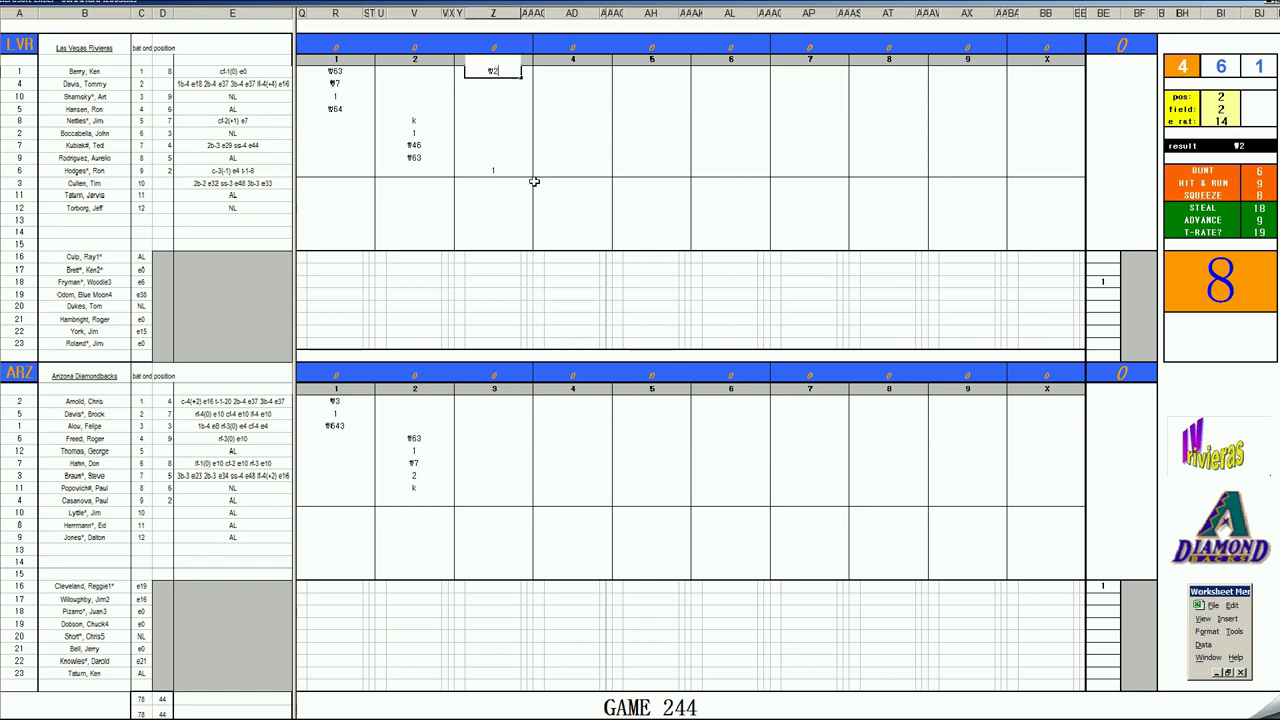
pyautogui.press('Return')
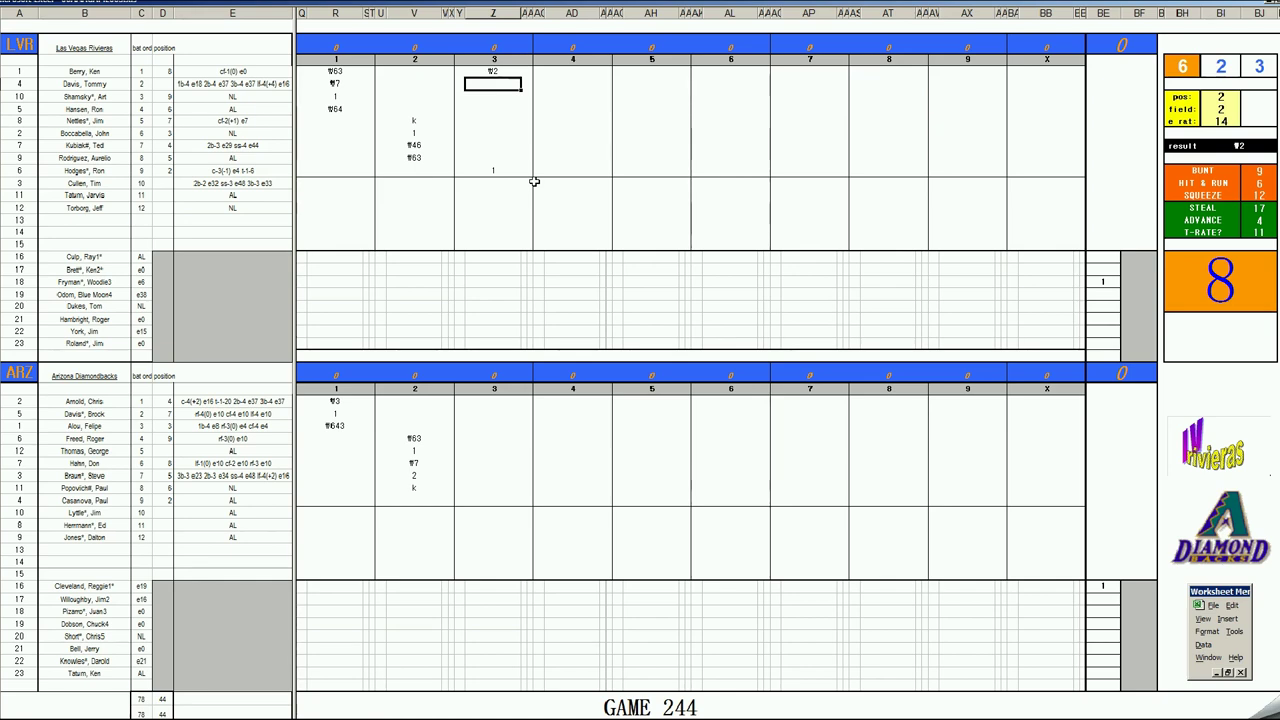
pyautogui.write('#8')
pyautogui.press('Return')
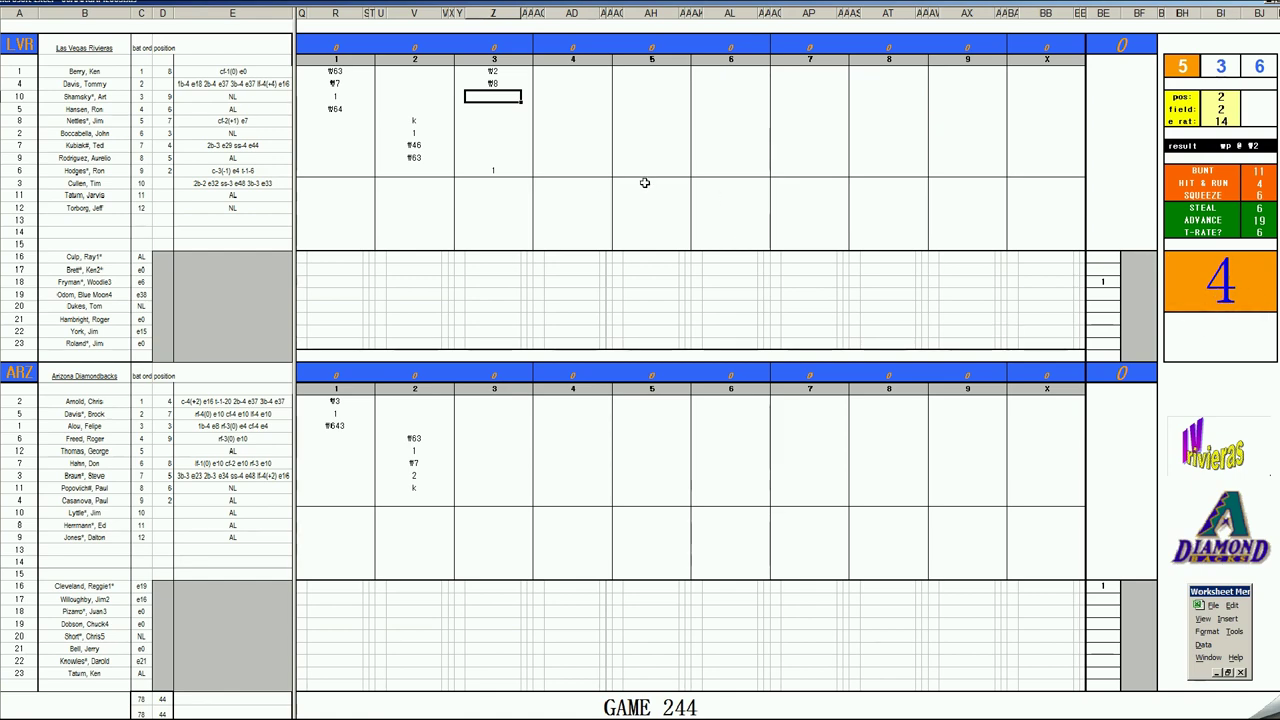
pyautogui.write('3')
pyautogui.press('Left')
pyautogui.press('Down')
pyautogui.press('Down')
pyautogui.press('Down')
pyautogui.press('Down')
pyautogui.press('Down')
pyautogui.press('Down')
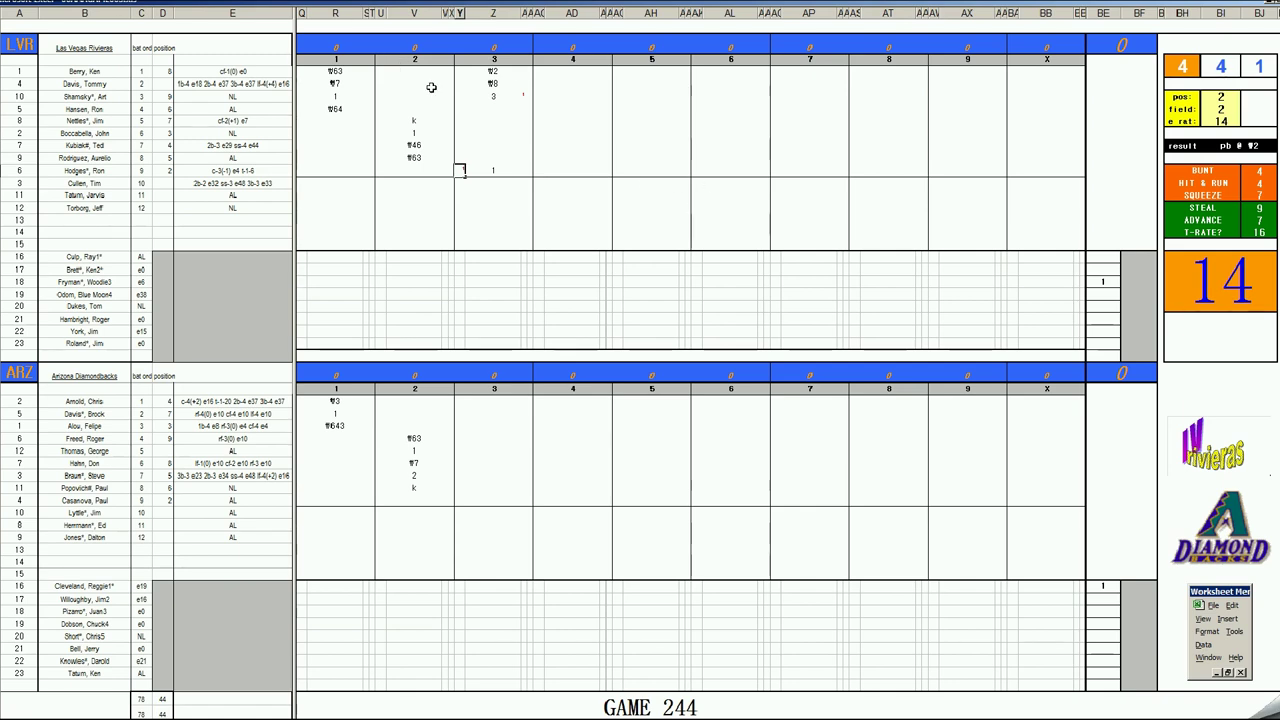
# Record 8 and ¶2 for Las Vegas, then enter 2 in Arizona's third inning
pyautogui.click(498, 112)
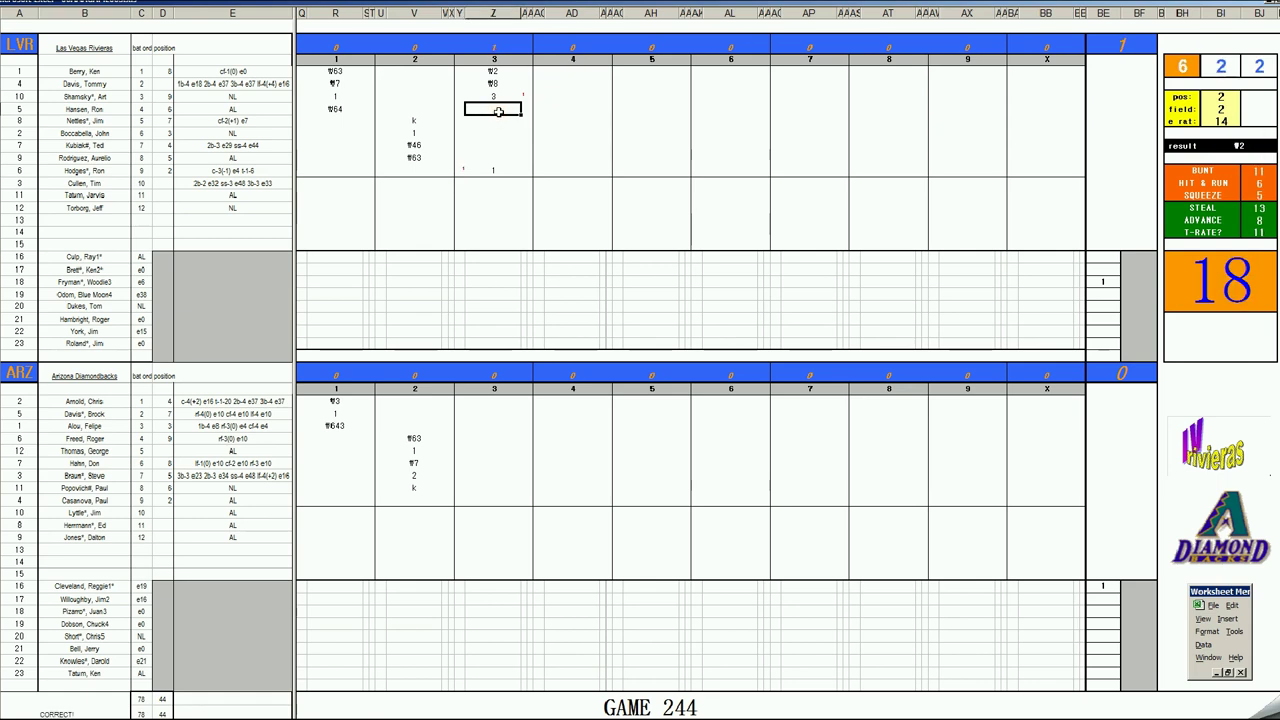
pyautogui.write('8')
pyautogui.press('Return')
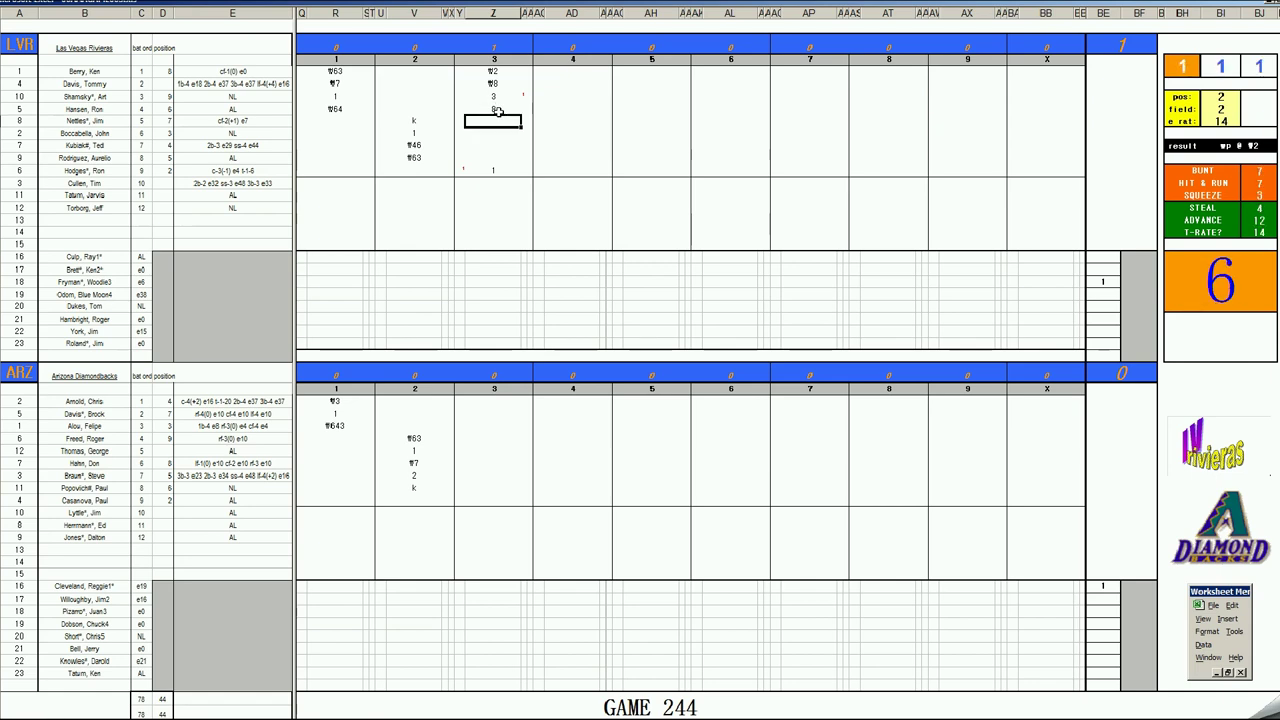
pyautogui.write('#2')
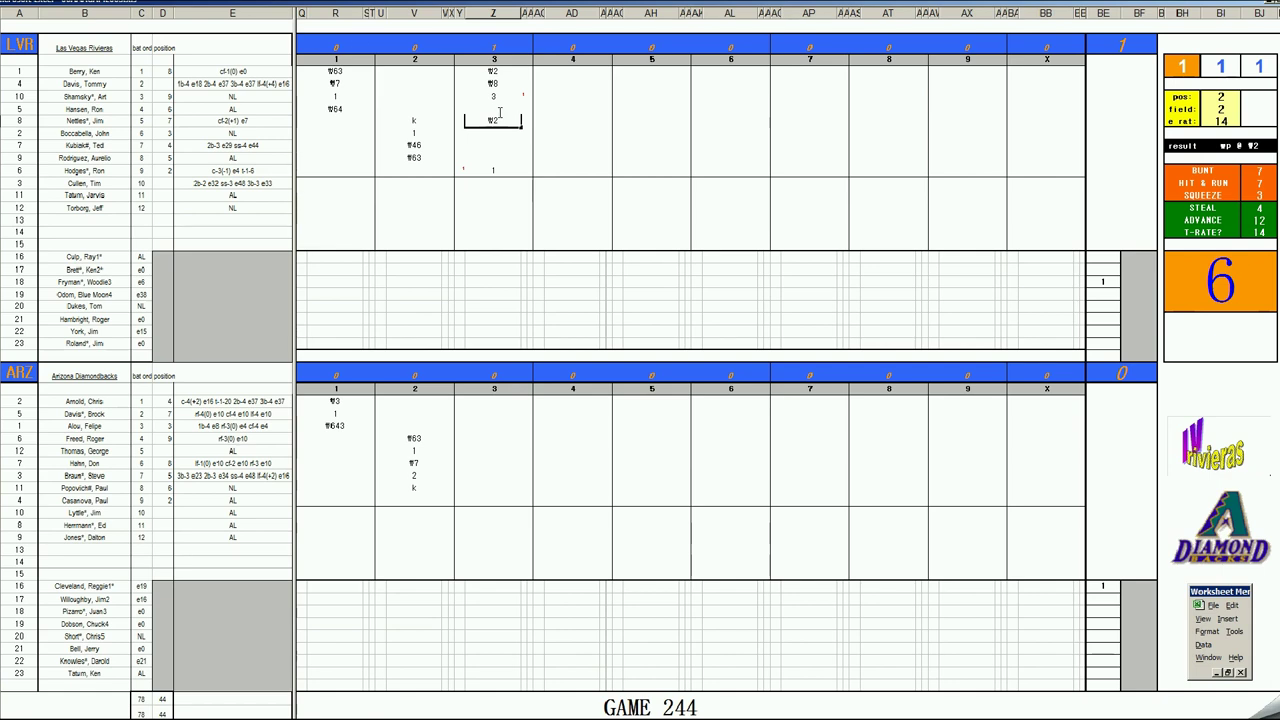
pyautogui.click(488, 495)
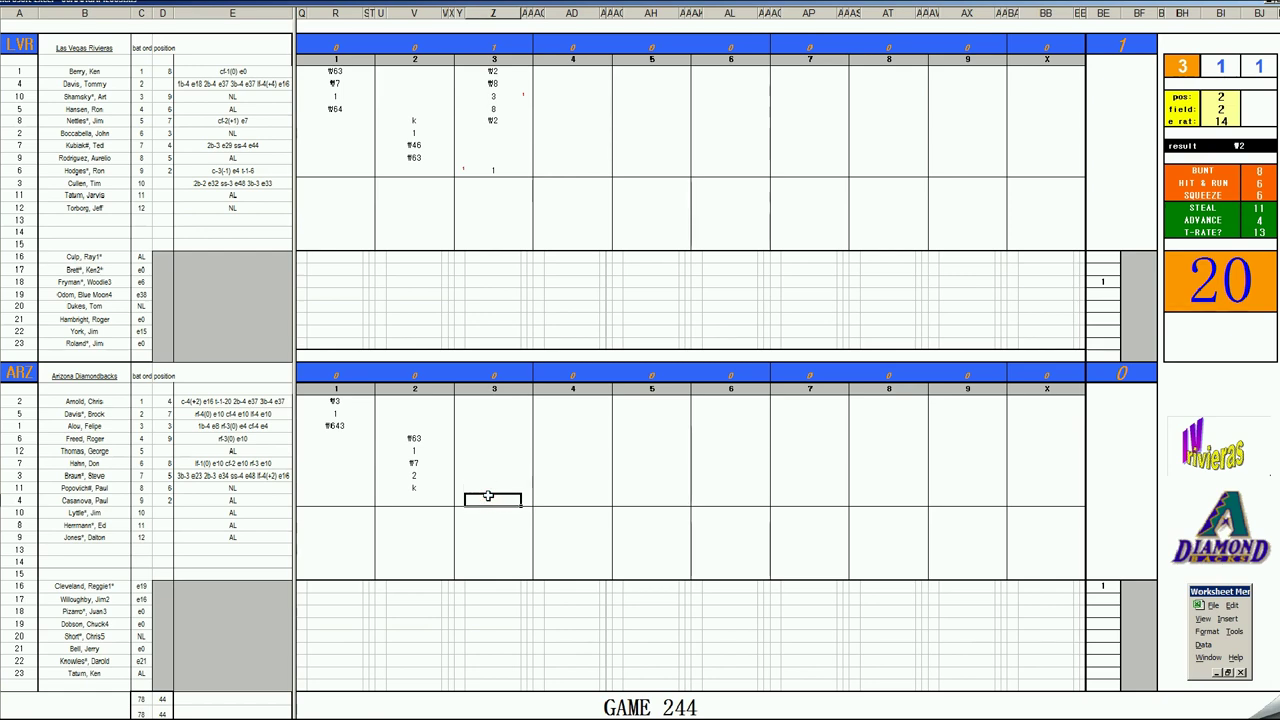
pyautogui.write('2')
pyautogui.press('Up')
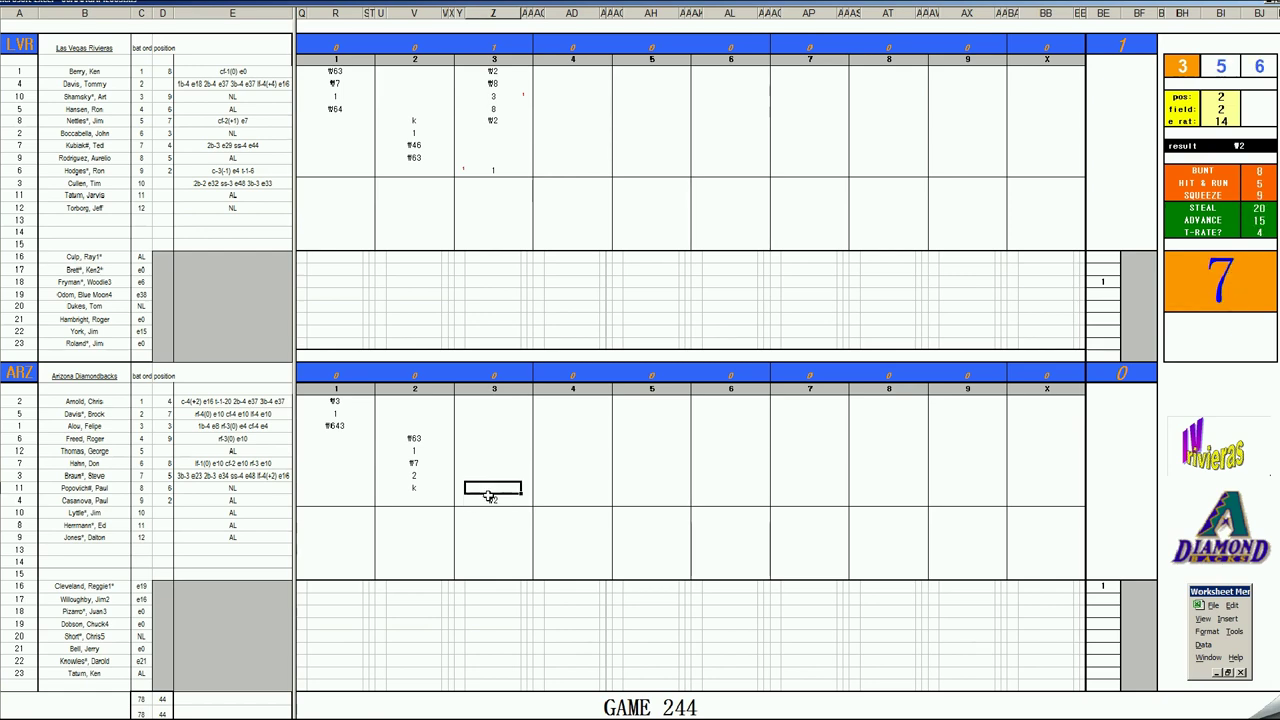
pyautogui.press('Up')
pyautogui.press('Up')
pyautogui.press('Up')
pyautogui.press('Up')
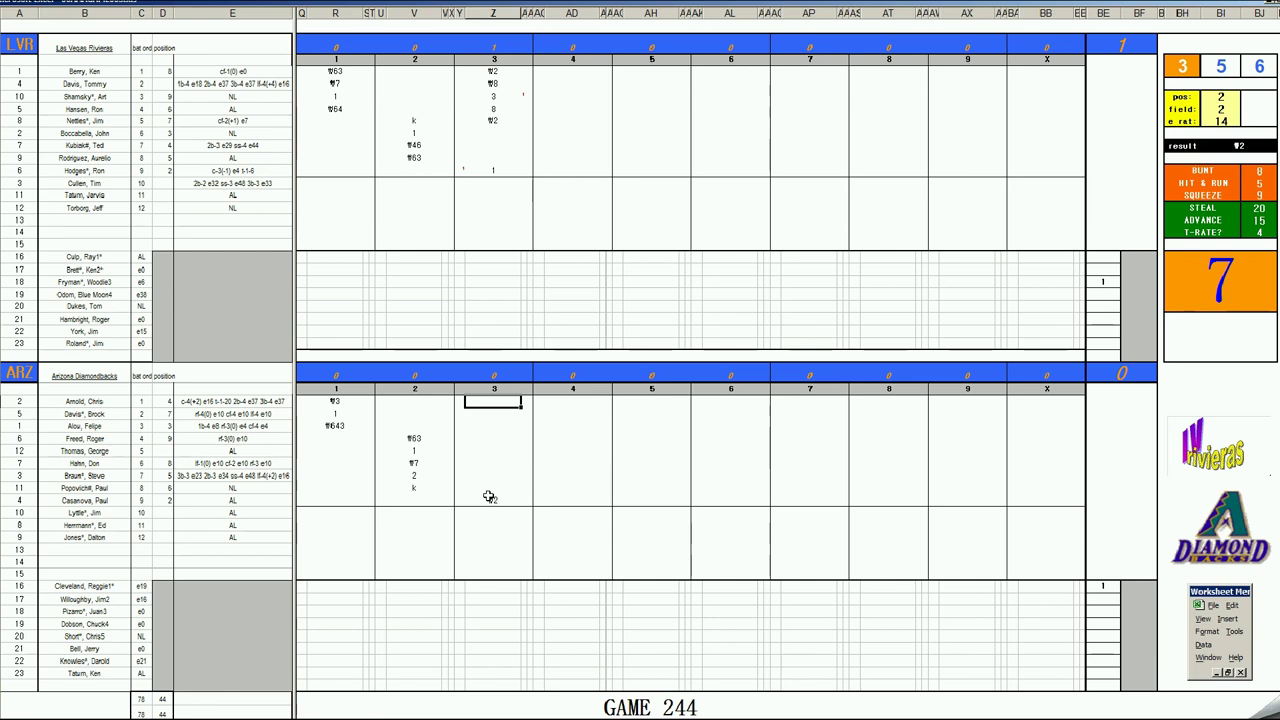
# Enter ¶9 for Arizona's leadoff and second batters in inning 3
pyautogui.click(489, 497)
pyautogui.press('Down')
pyautogui.press('Up')
pyautogui.write('9')
pyautogui.press('Return')
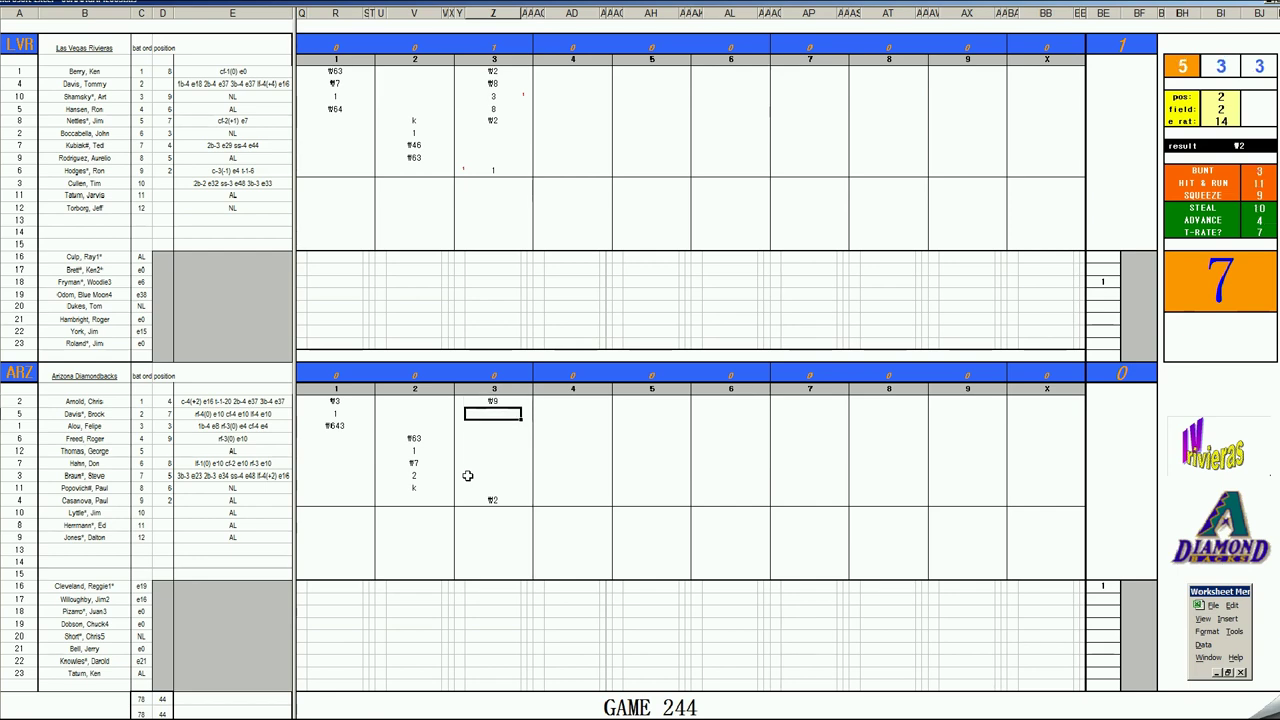
pyautogui.write('9')
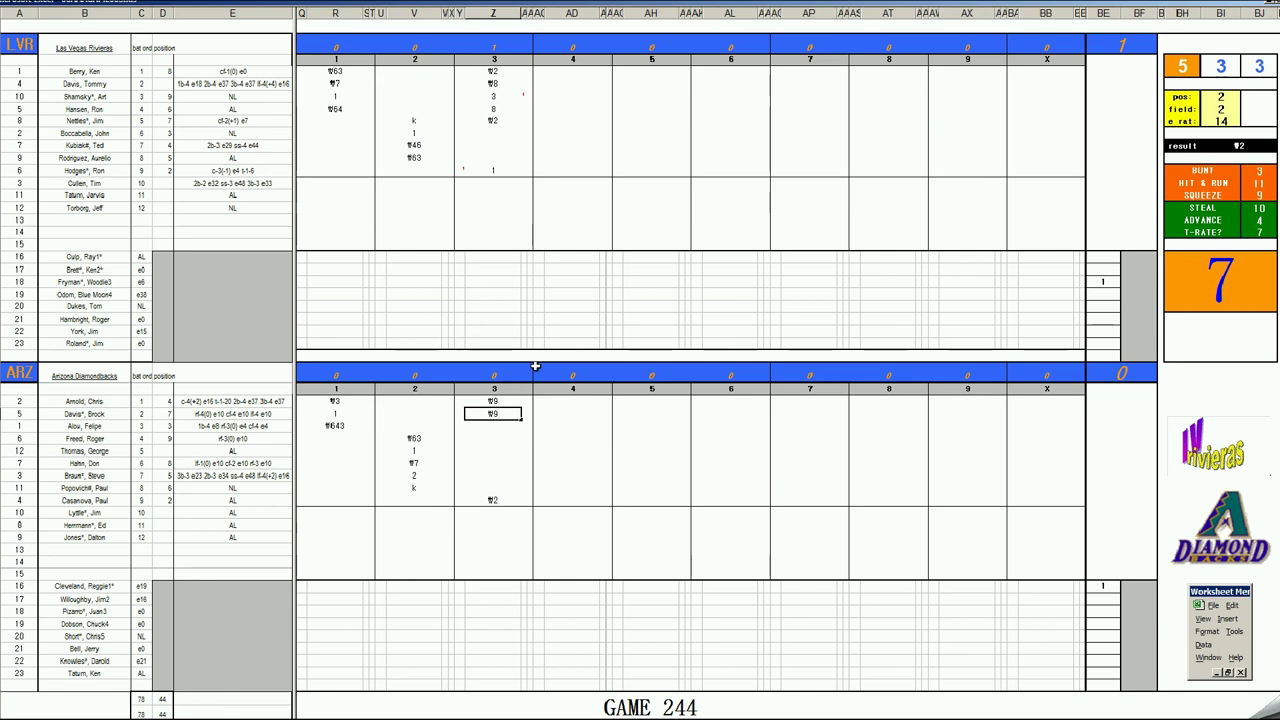
# Commit Arizona's ¶9, re-roll the dice, and record ¶4 in Las Vegas's fourth inning
pyautogui.click(548, 133)
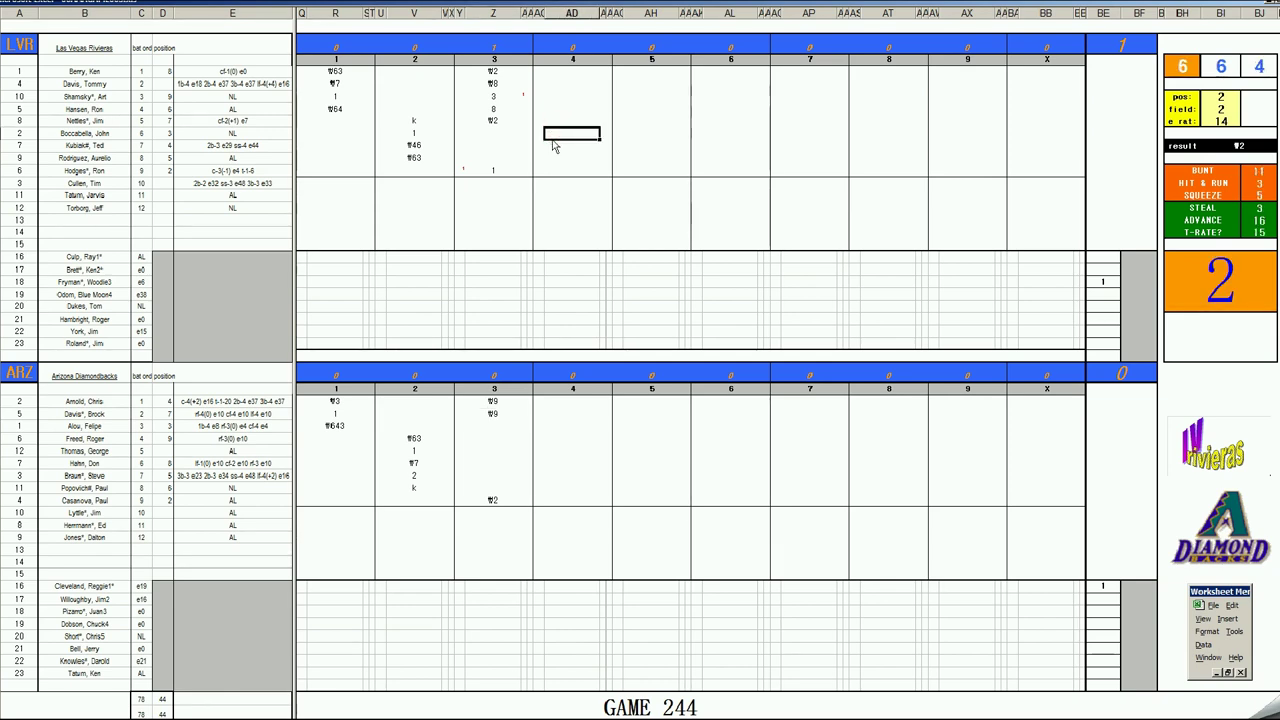
pyautogui.press('Tab')
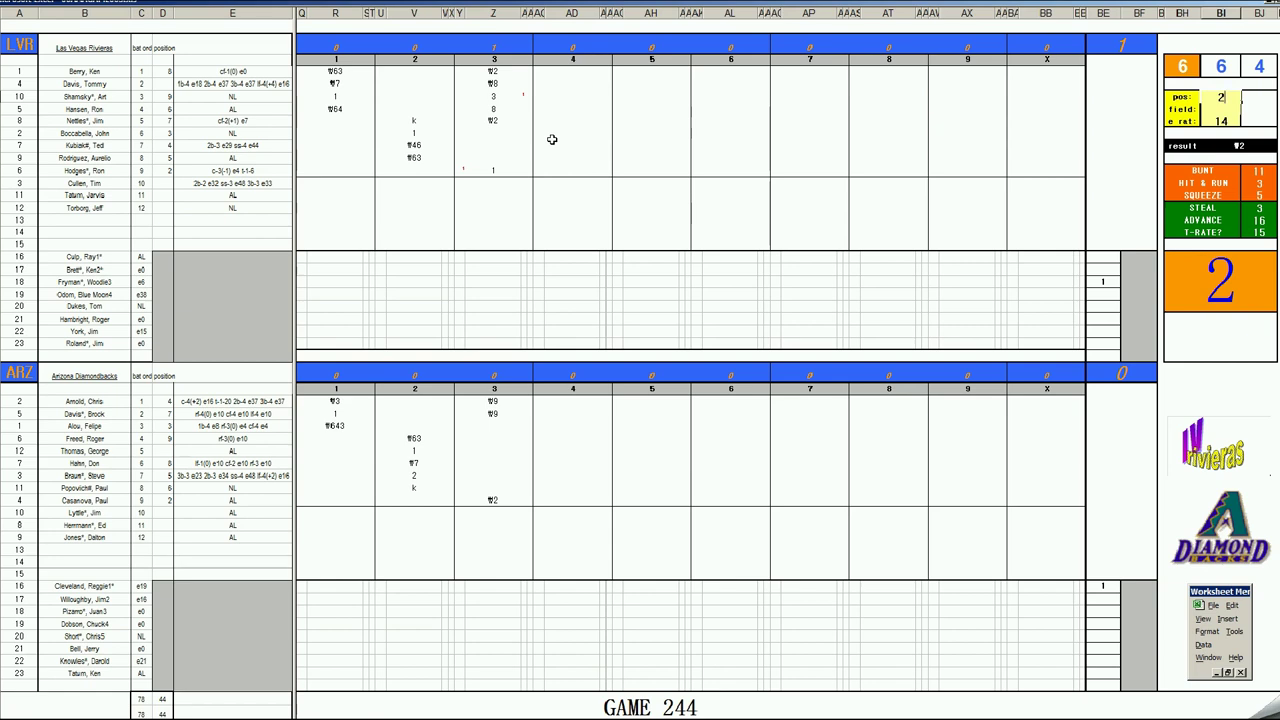
pyautogui.press('Return')
pyautogui.click(574, 133)
pyautogui.press('Return')
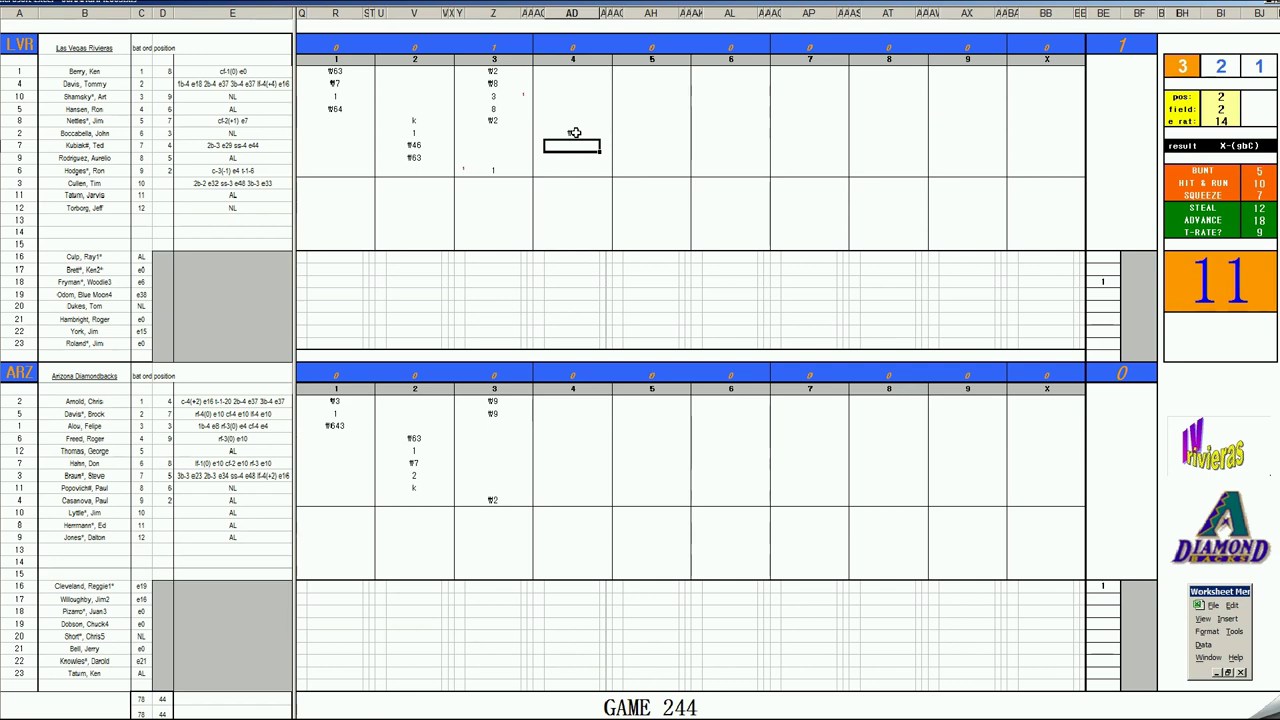
pyautogui.write('#4')
pyautogui.press('Return')
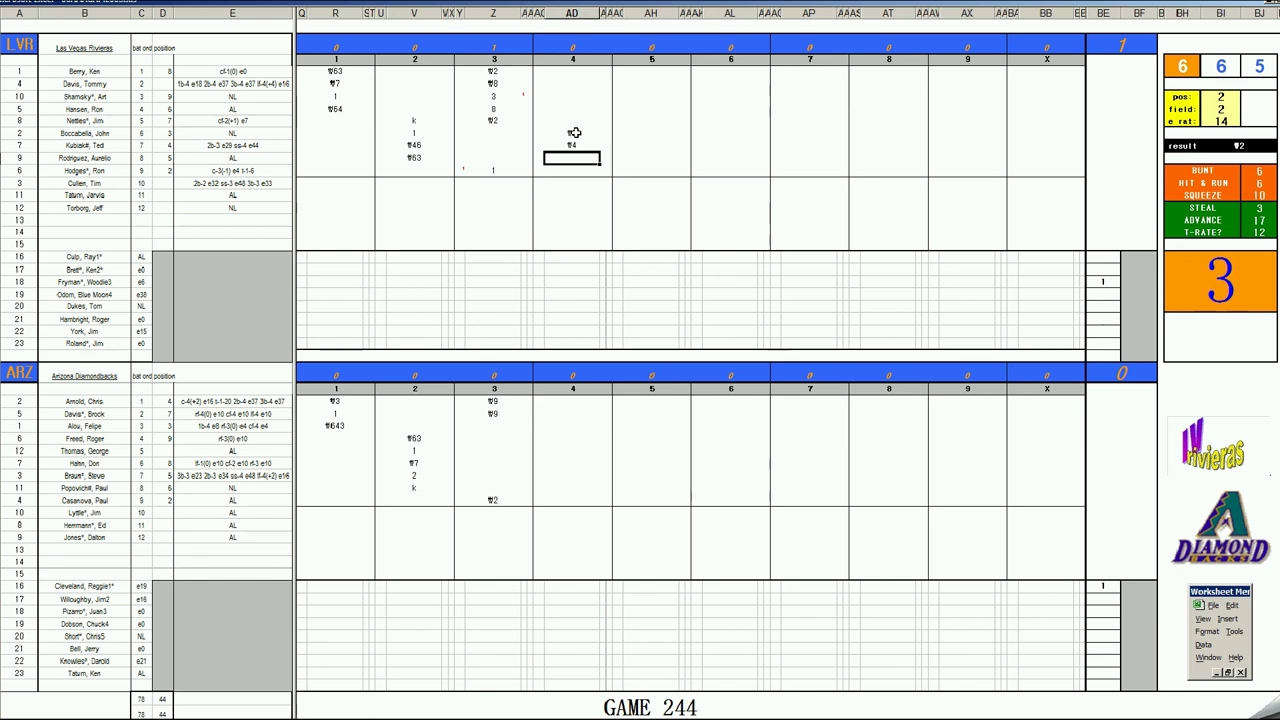
# Re-roll with pos 6 and field 4, then enter ¶63 for the next batter
pyautogui.write('6')
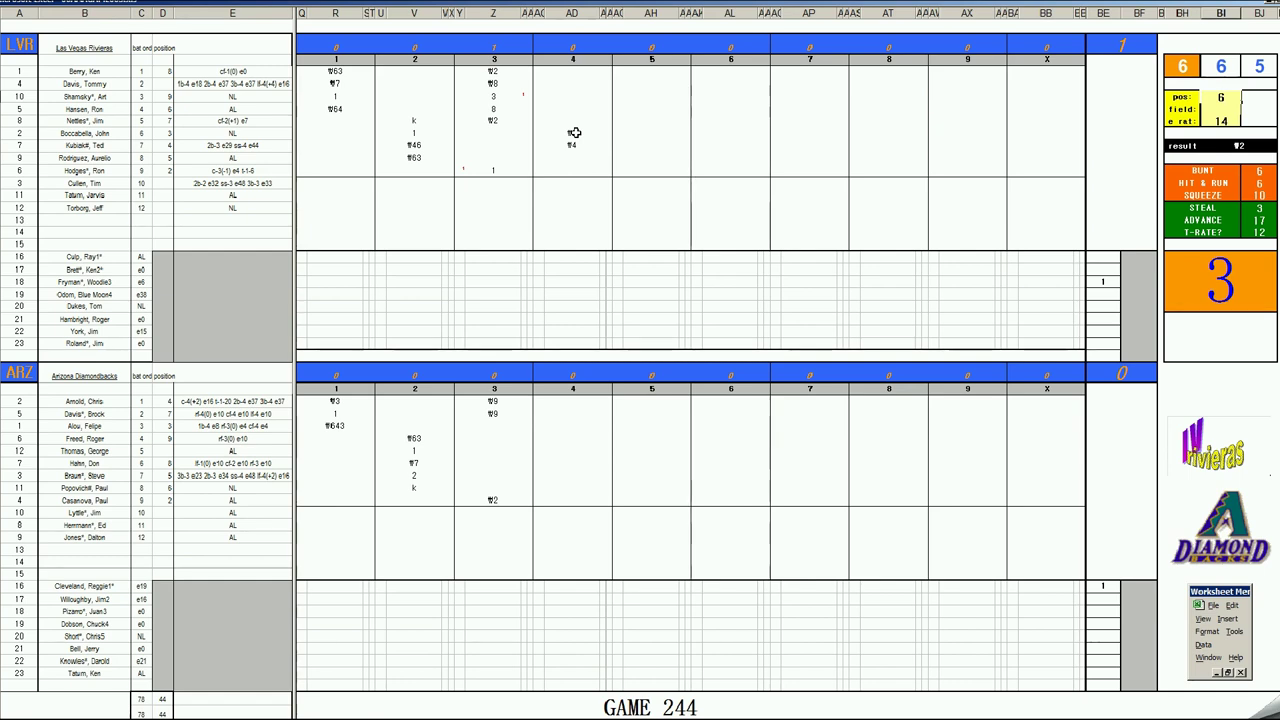
pyautogui.press('Return')
pyautogui.write('4')
pyautogui.press('Return')
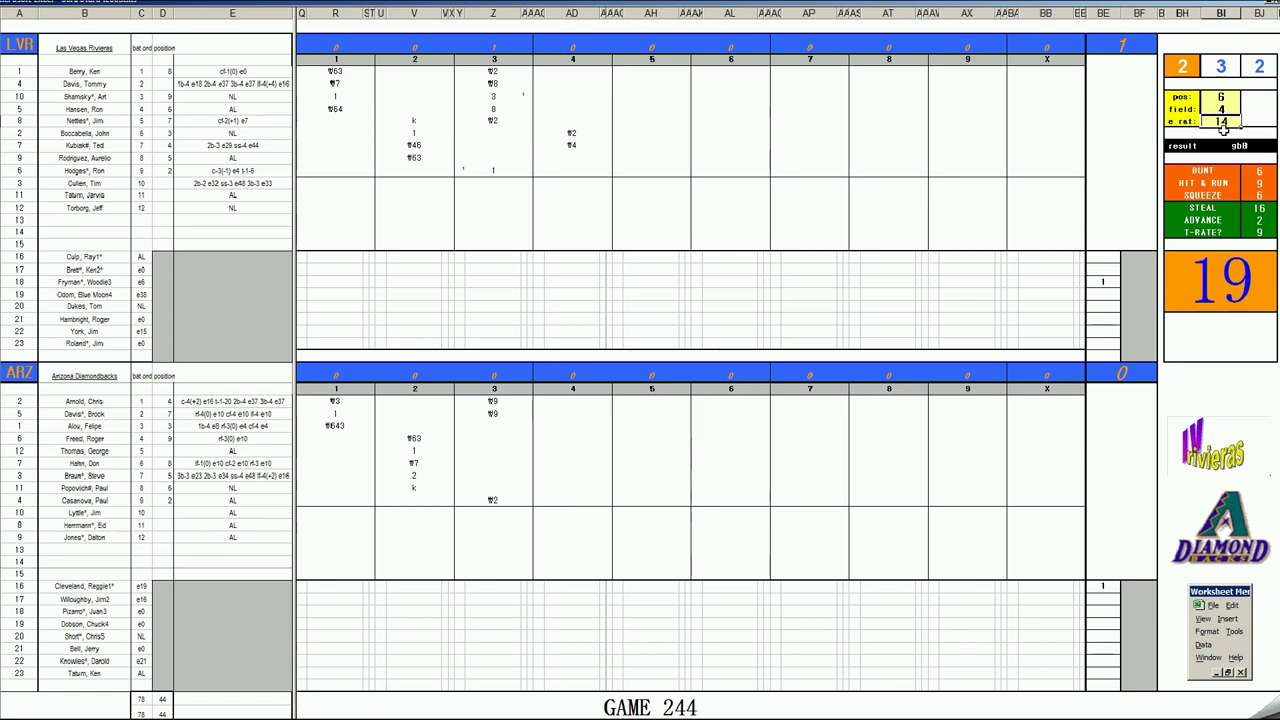
pyautogui.click(579, 160)
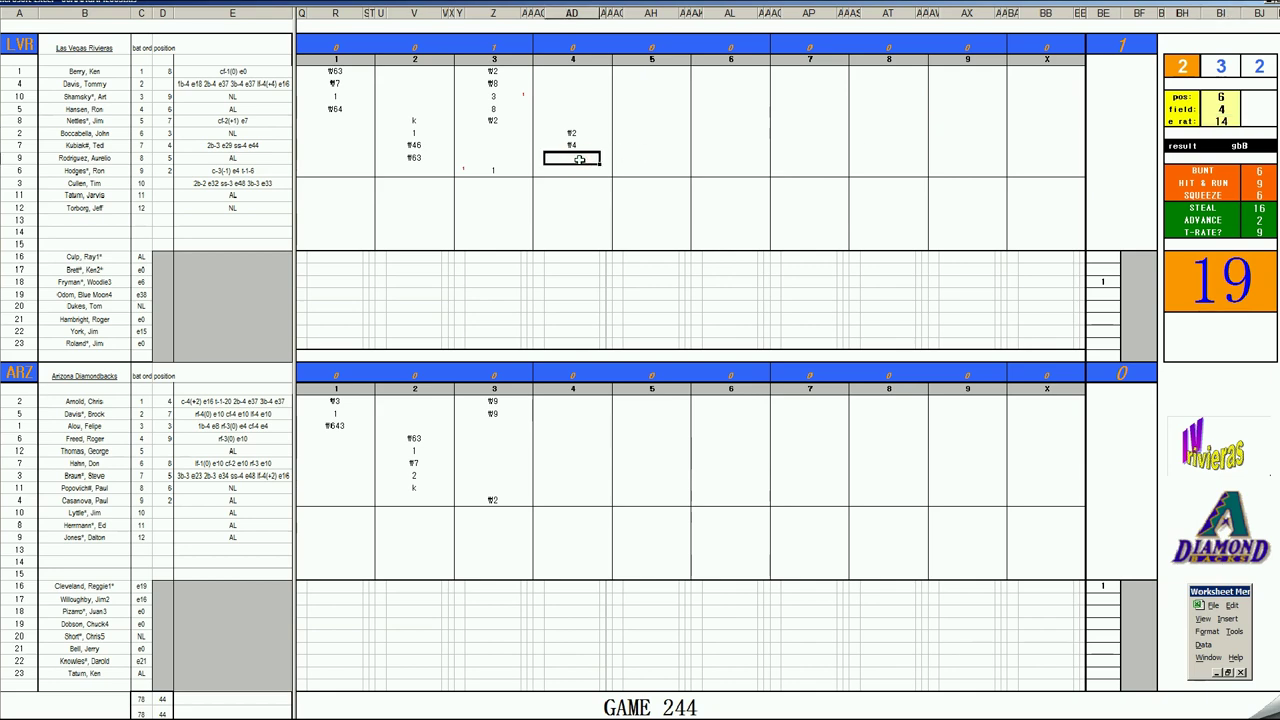
pyautogui.write('#63')
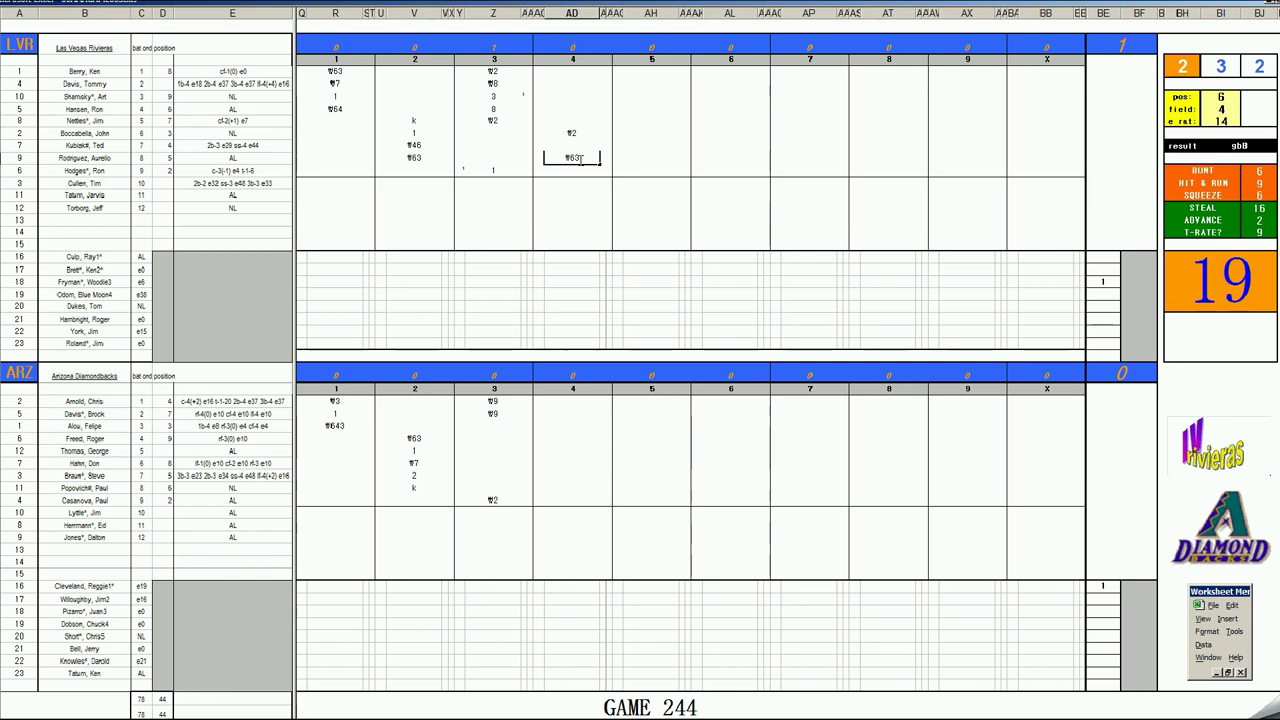
# Enter #9 and #3 in Arizona's fourth inning, then re-roll with pos 5 and field 1
pyautogui.click(566, 534)
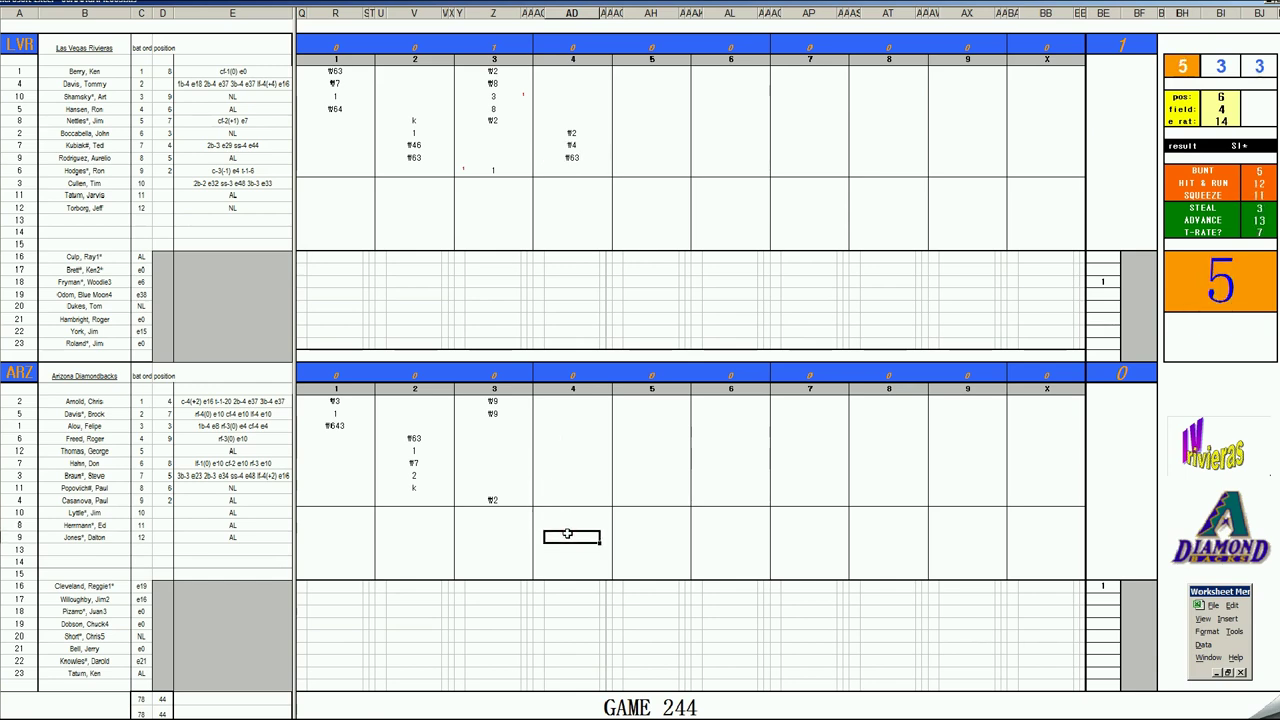
pyautogui.write('#9')
pyautogui.press('Up')
pyautogui.press('Up')
pyautogui.press('Up')
pyautogui.press('Up')
pyautogui.press('Up')
pyautogui.press('Up')
pyautogui.press('Up')
pyautogui.press('Up')
pyautogui.press('Up')
pyautogui.press('Down')
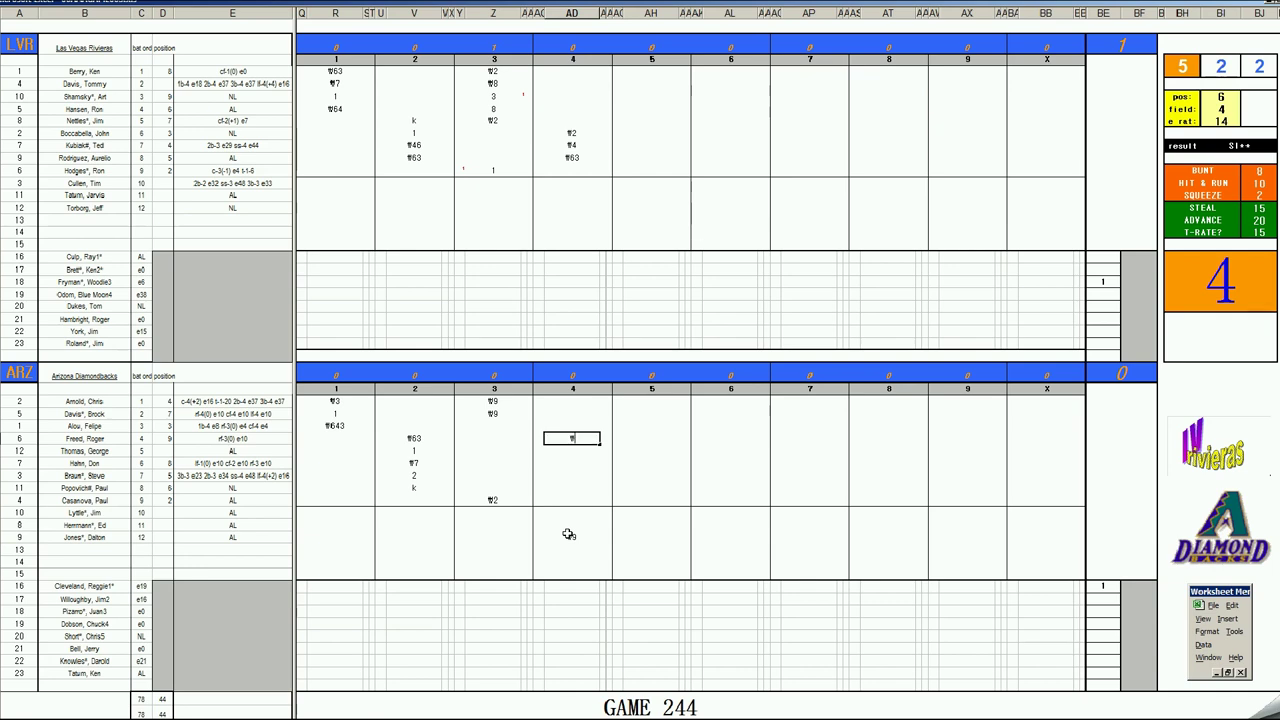
pyautogui.write('#3')
pyautogui.press('Return')
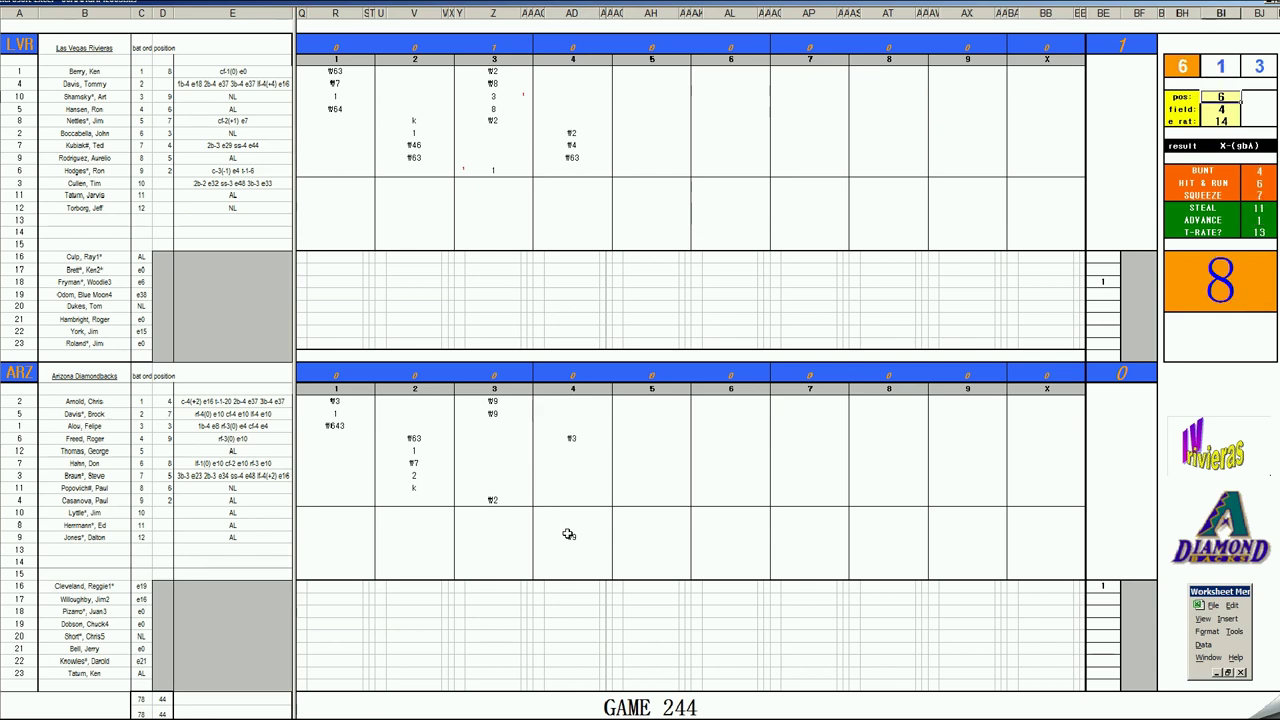
pyautogui.write('5')
pyautogui.press('Return')
pyautogui.write('1')
pyautogui.press('Return')
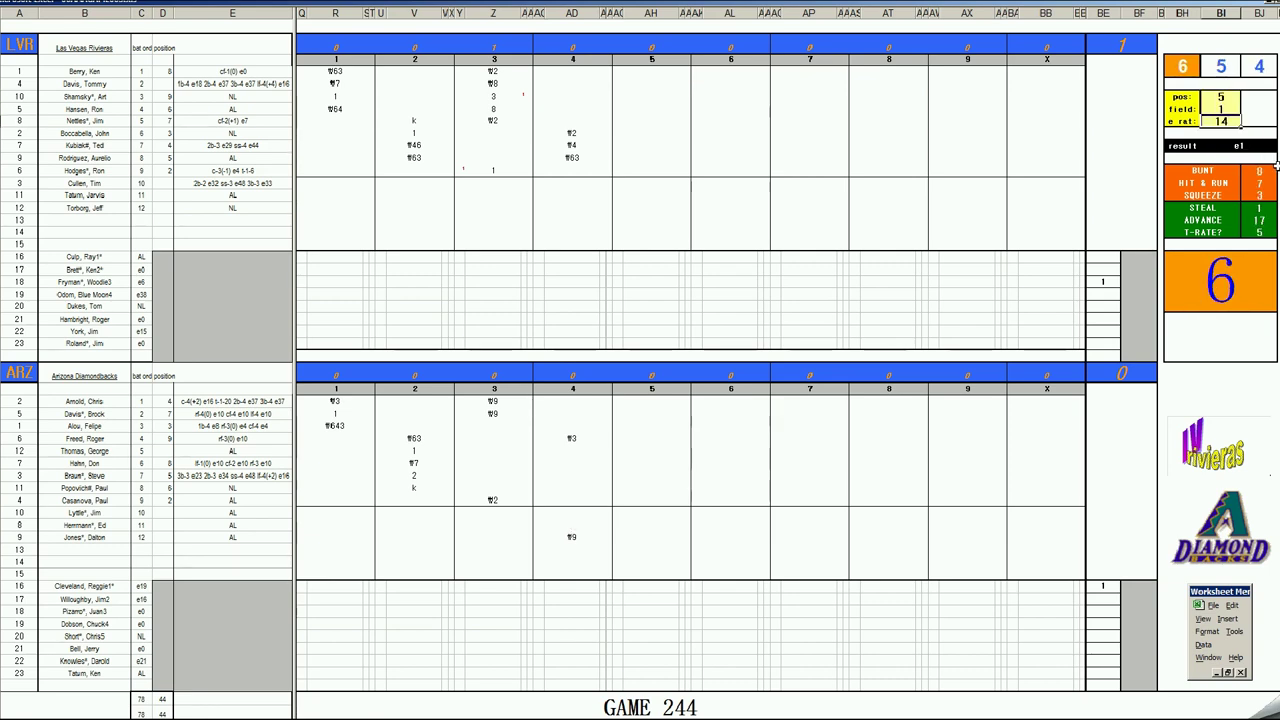
# Add e1, 8 and f9 below the #3 play in Arizona's fourth inning
pyautogui.click(572, 443)
pyautogui.click(573, 450)
pyautogui.write('e1')
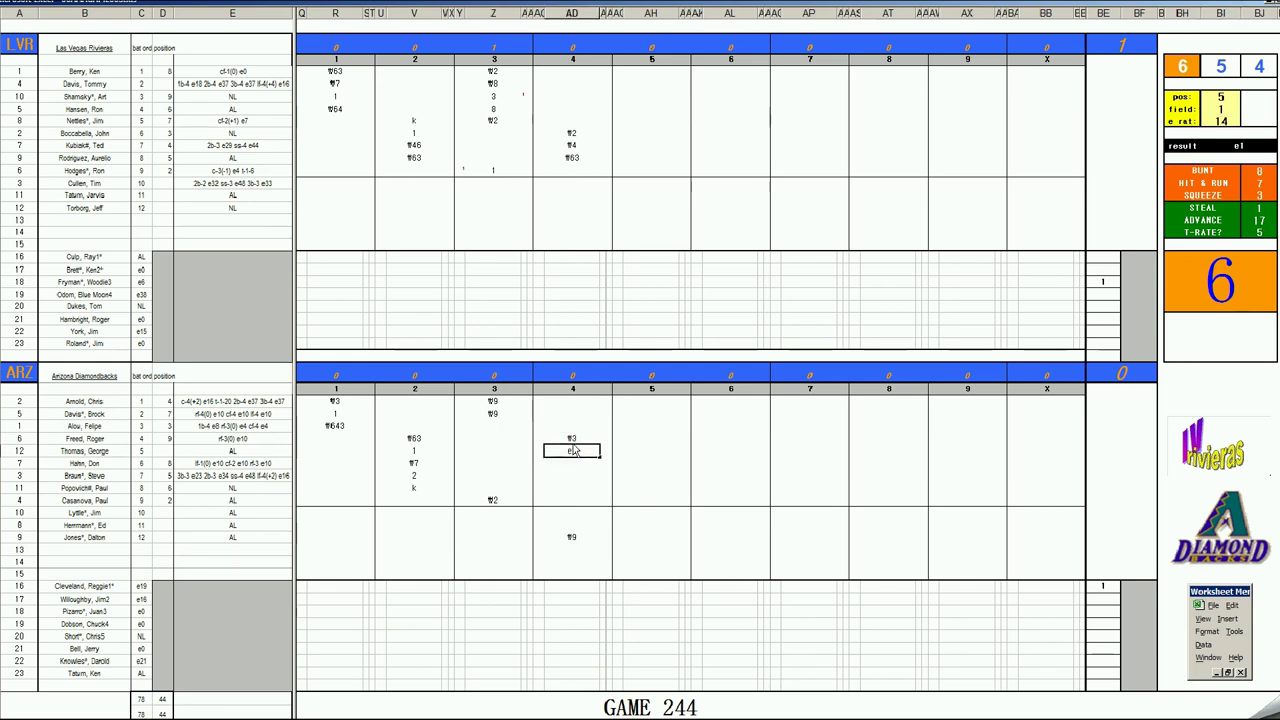
pyautogui.press('Return')
pyautogui.write('8')
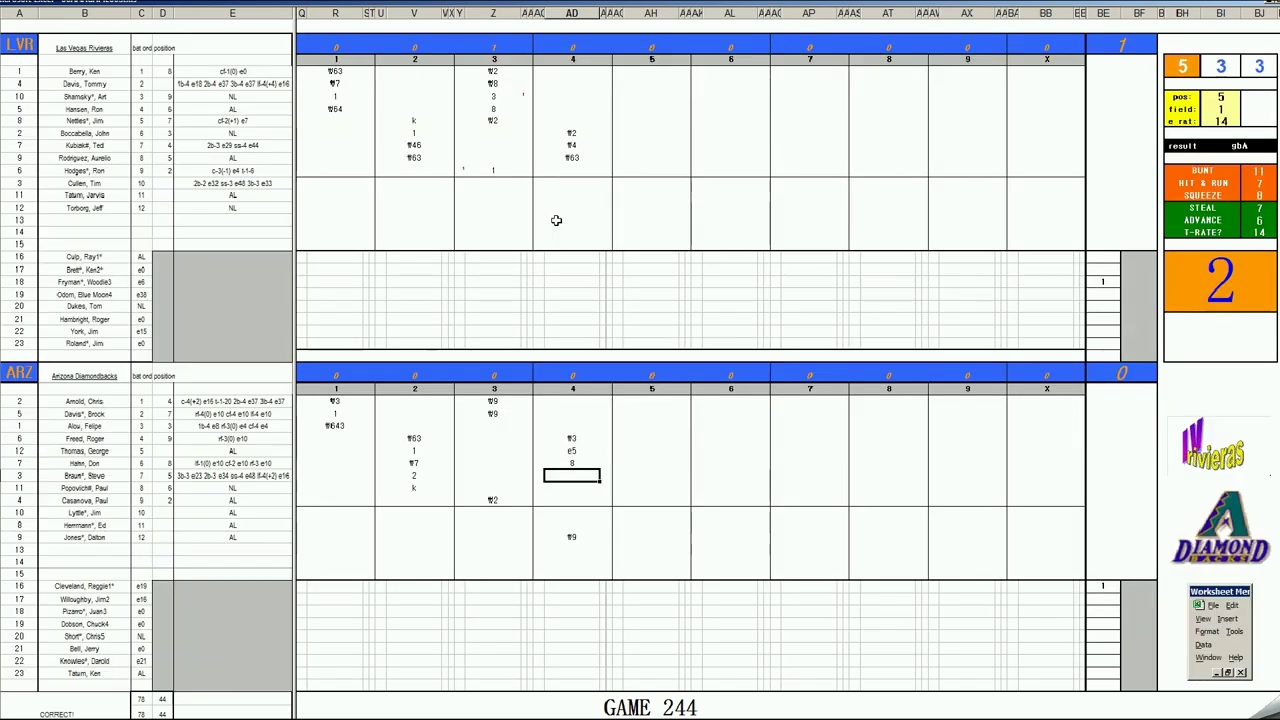
pyautogui.write('f9')
# Enter f4, then f3 for the leadoff batter and f7, in Las Vegas's fifth inning
pyautogui.click(642, 168)
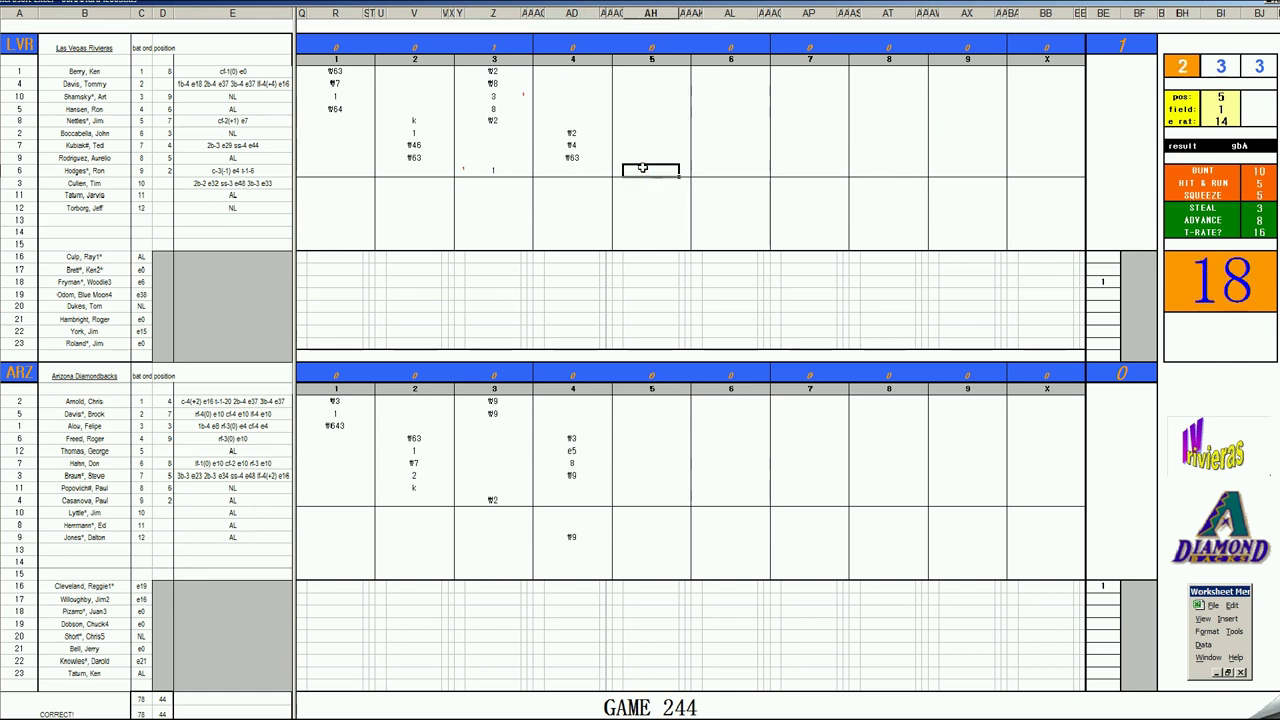
pyautogui.write('f4')
pyautogui.press('Return')
pyautogui.press('Up')
pyautogui.press('Up')
pyautogui.press('Up')
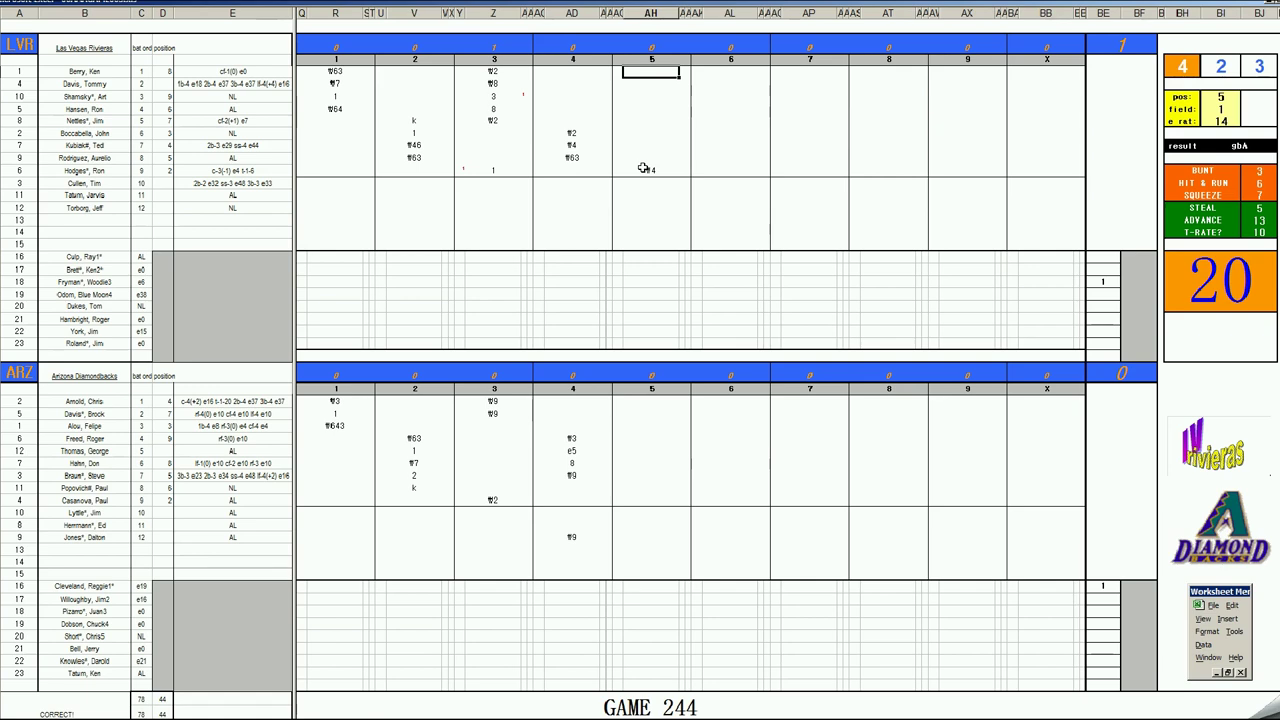
pyautogui.write('f3')
pyautogui.press('Return')
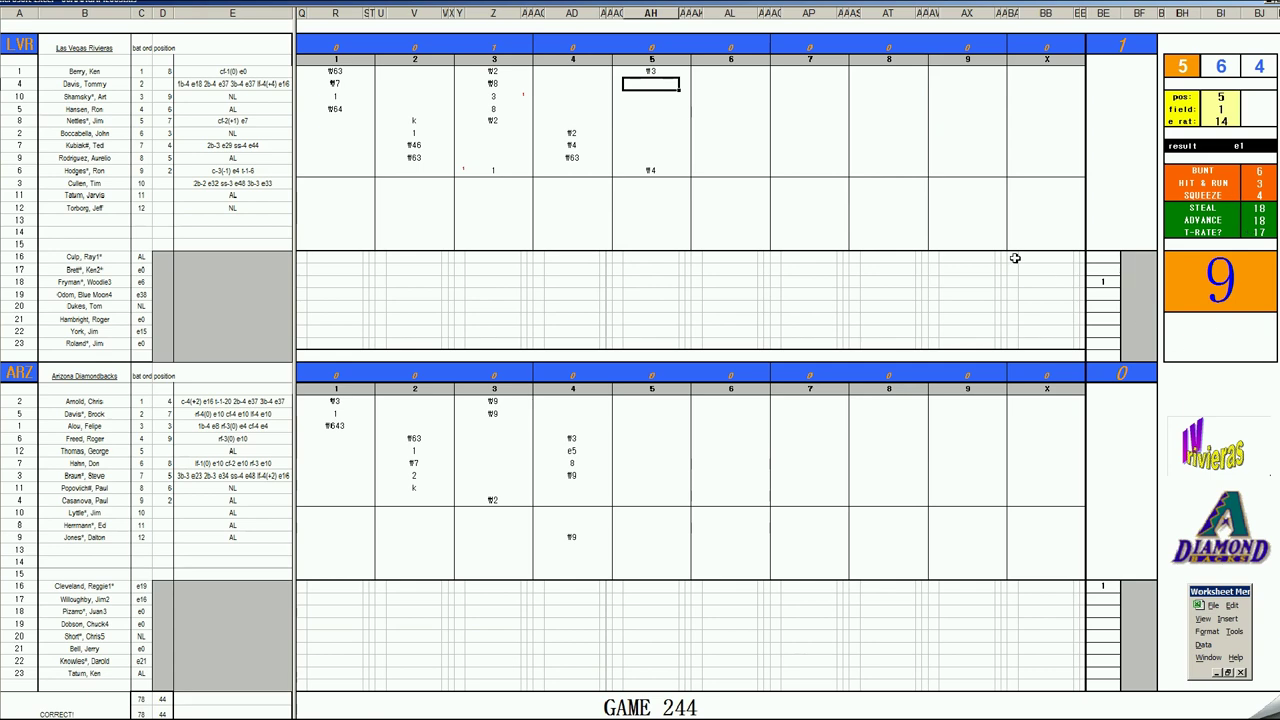
pyautogui.write('f7')
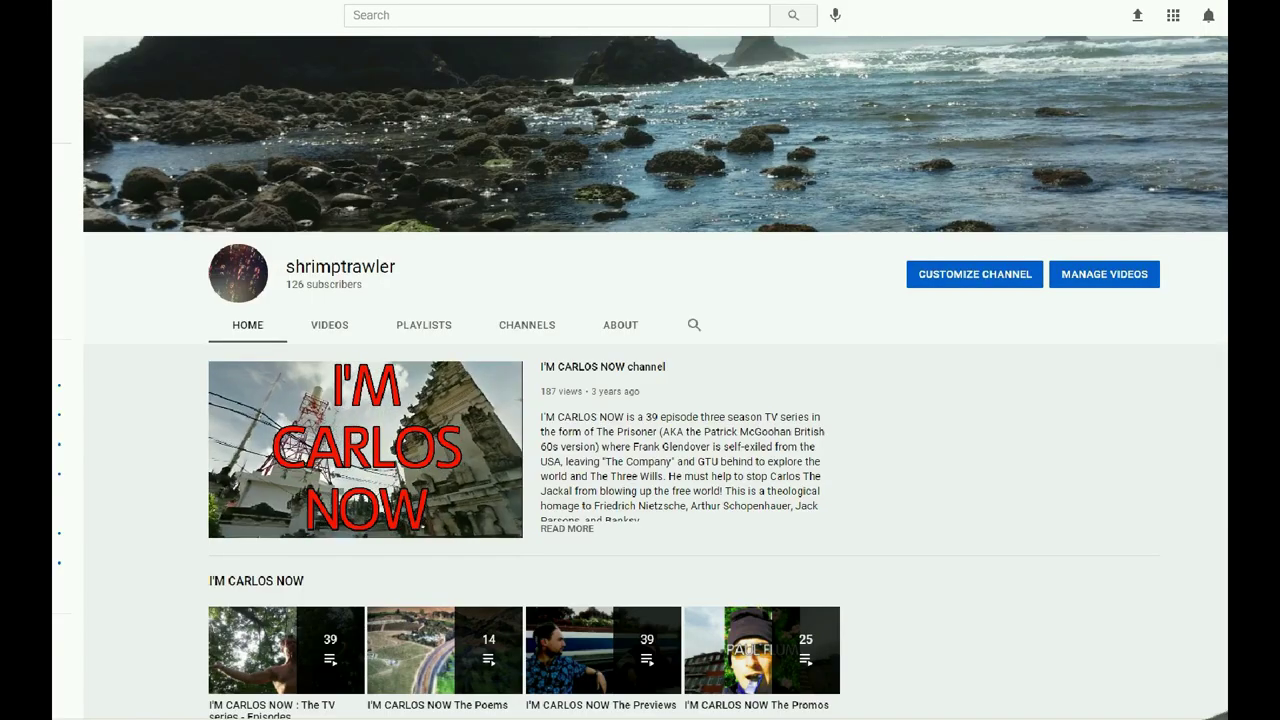
# Scroll the YouTube channel page down to the Trilogy and Integrated Memory Glyphs rows
pyautogui.scroll(-1, 640, 380)
pyautogui.scroll(-1, 640, 380)
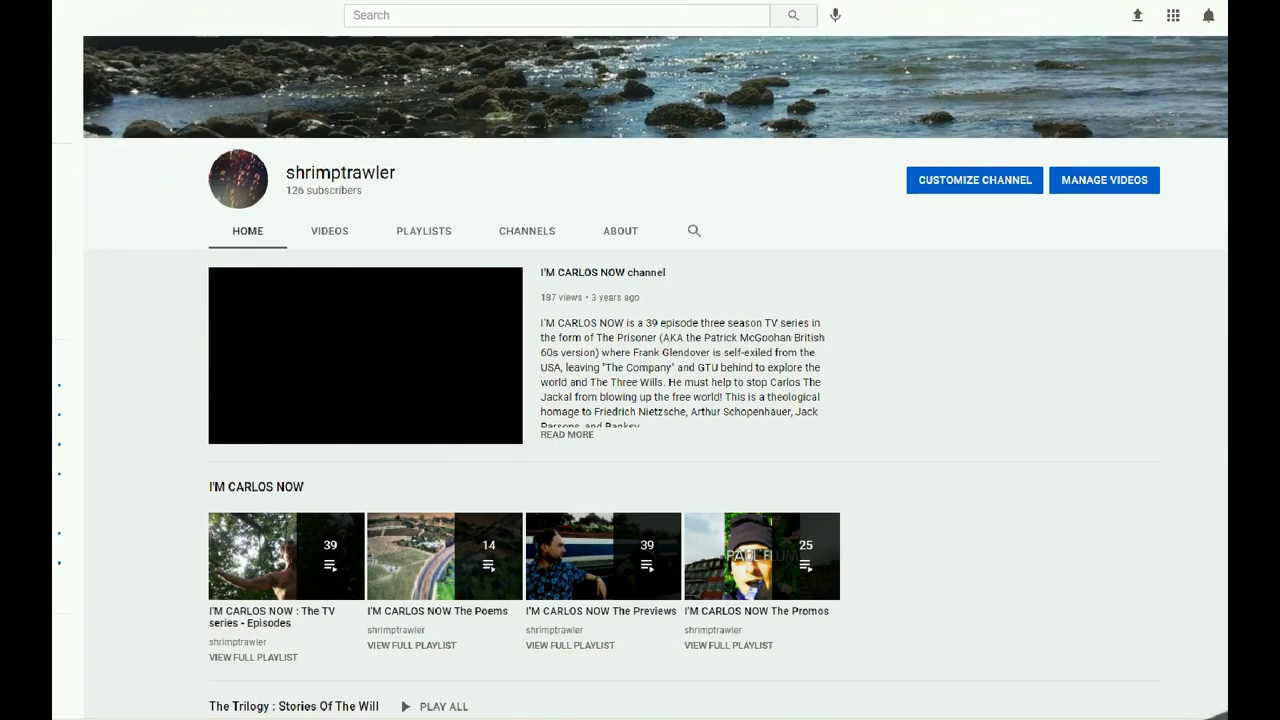
pyautogui.scroll(-2, 640, 380)
pyautogui.scroll(-1, 640, 380)
pyautogui.scroll(-1, 640, 380)
pyautogui.scroll(-1, 640, 380)
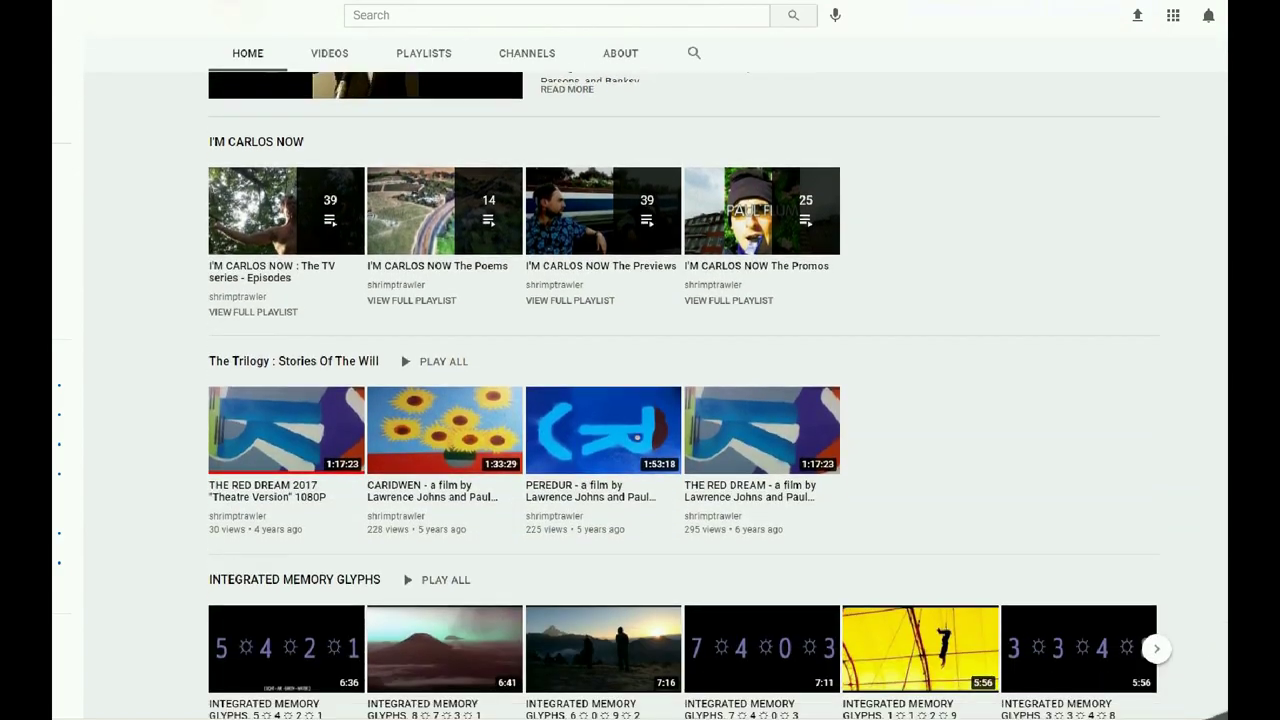
pyautogui.scroll(-1, 640, 380)
pyautogui.scroll(-1, 640, 380)
pyautogui.scroll(-1, 640, 380)
pyautogui.scroll(-1, 640, 380)
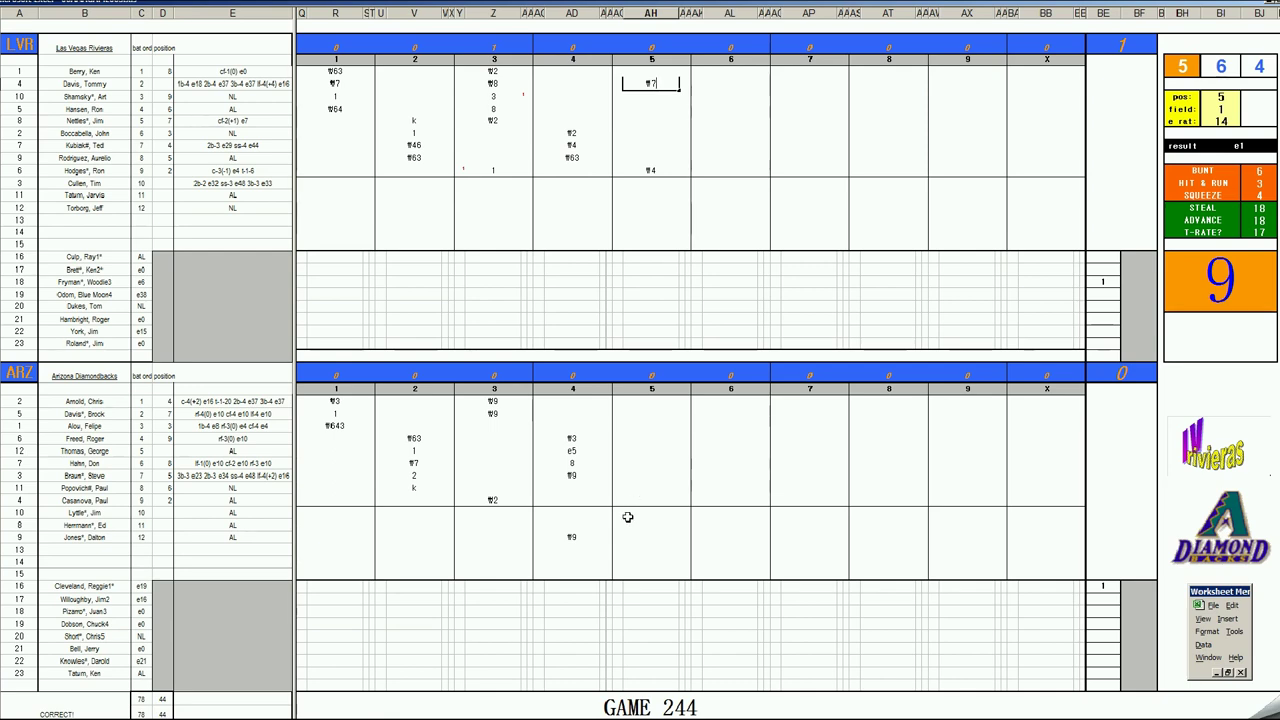
# Score Arizona's fifth inning with #4, k and 43 entries
pyautogui.click(640, 527)
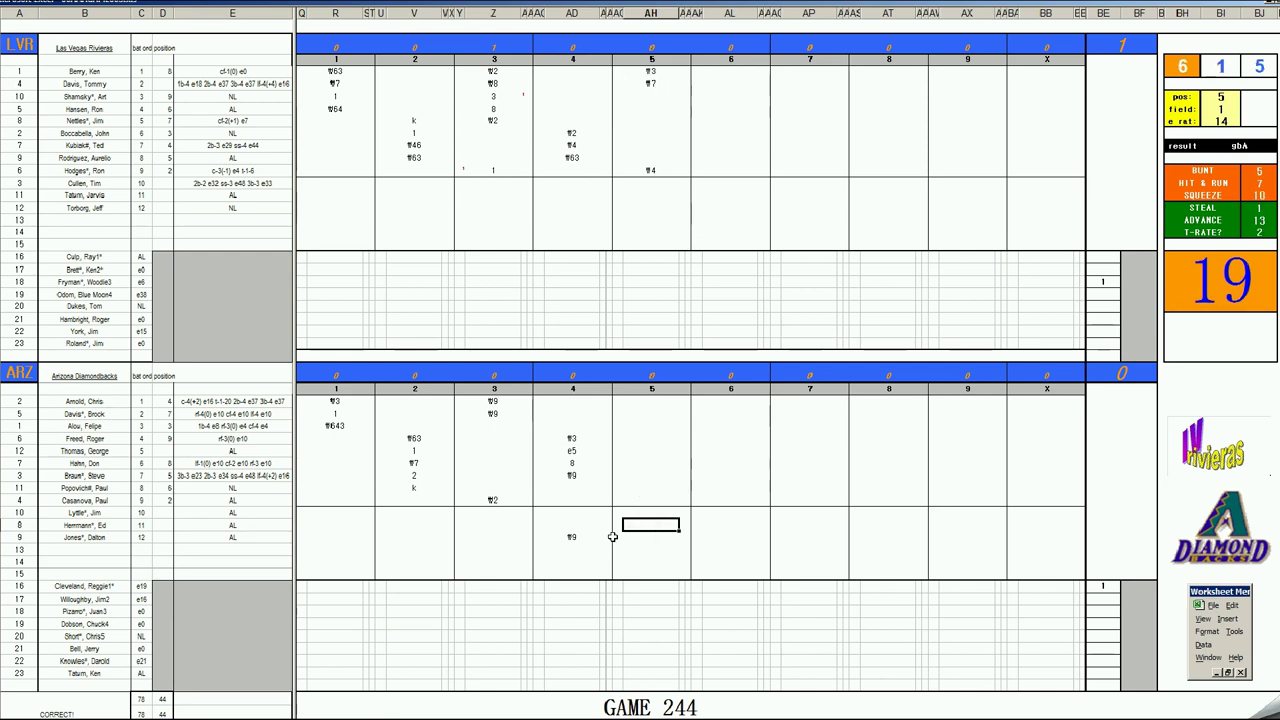
pyautogui.write('#4')
pyautogui.press('Up')
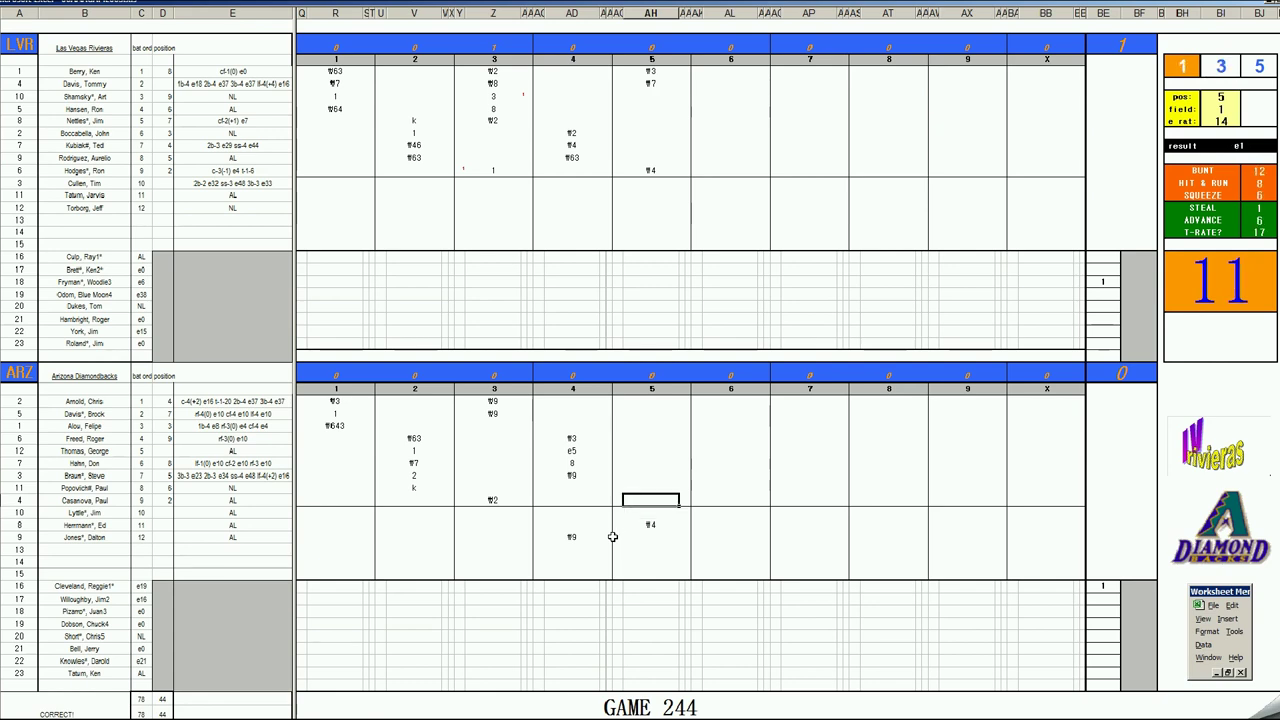
pyautogui.write('k')
pyautogui.press('Up')
pyautogui.press('Up')
pyautogui.press('Up')
pyautogui.press('Up')
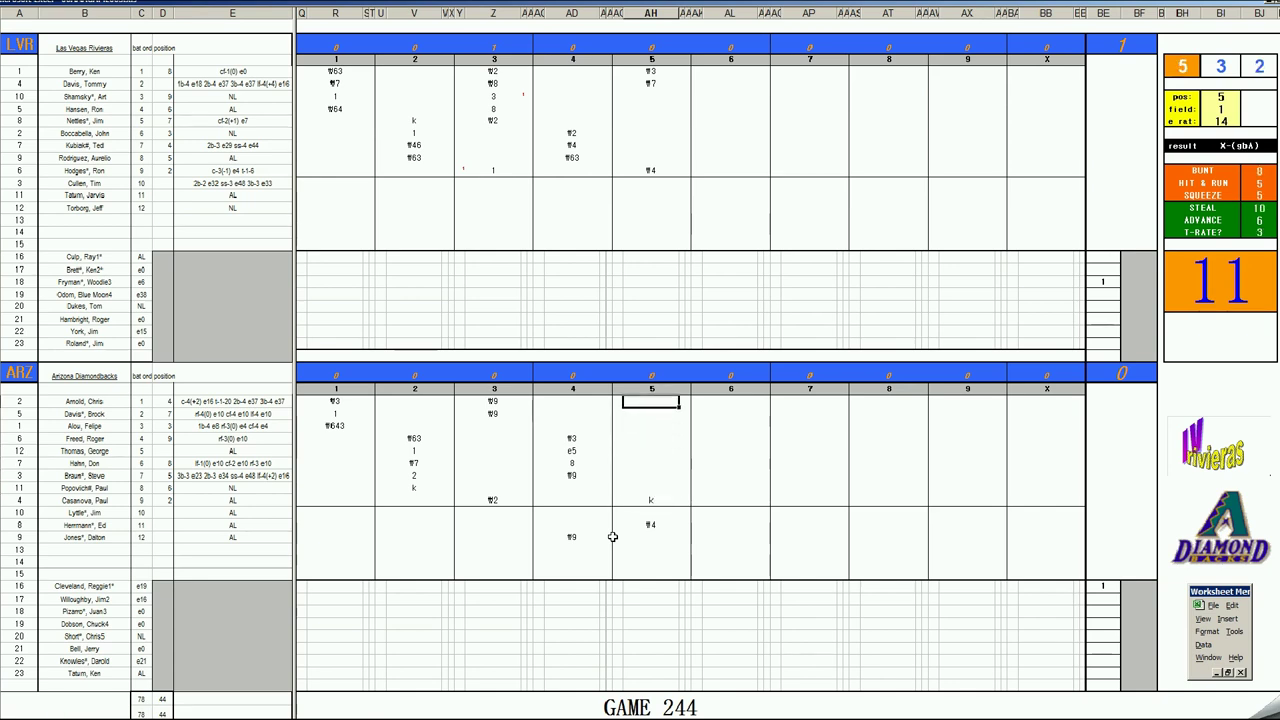
pyautogui.press('Down')
pyautogui.press('Down')
pyautogui.press('Down')
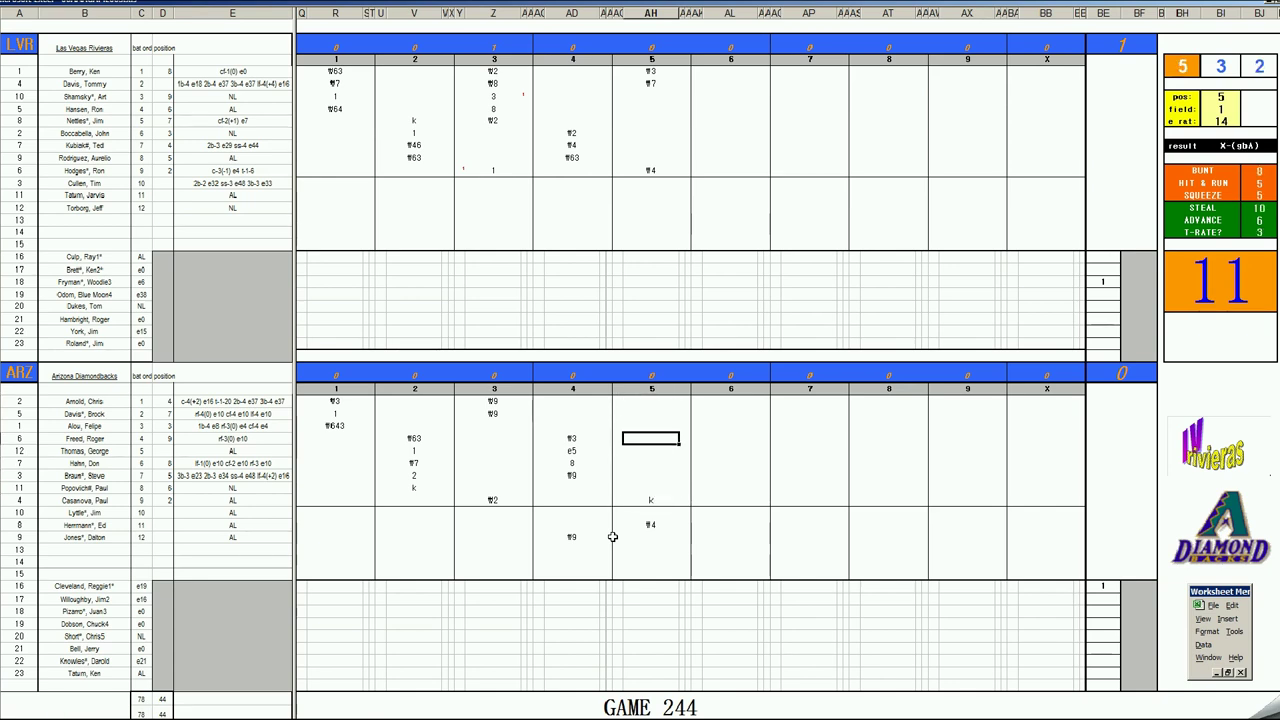
pyautogui.press('Down')
pyautogui.press('Down')
pyautogui.press('Down')
pyautogui.press('Down')
pyautogui.press('Down')
pyautogui.press('Down')
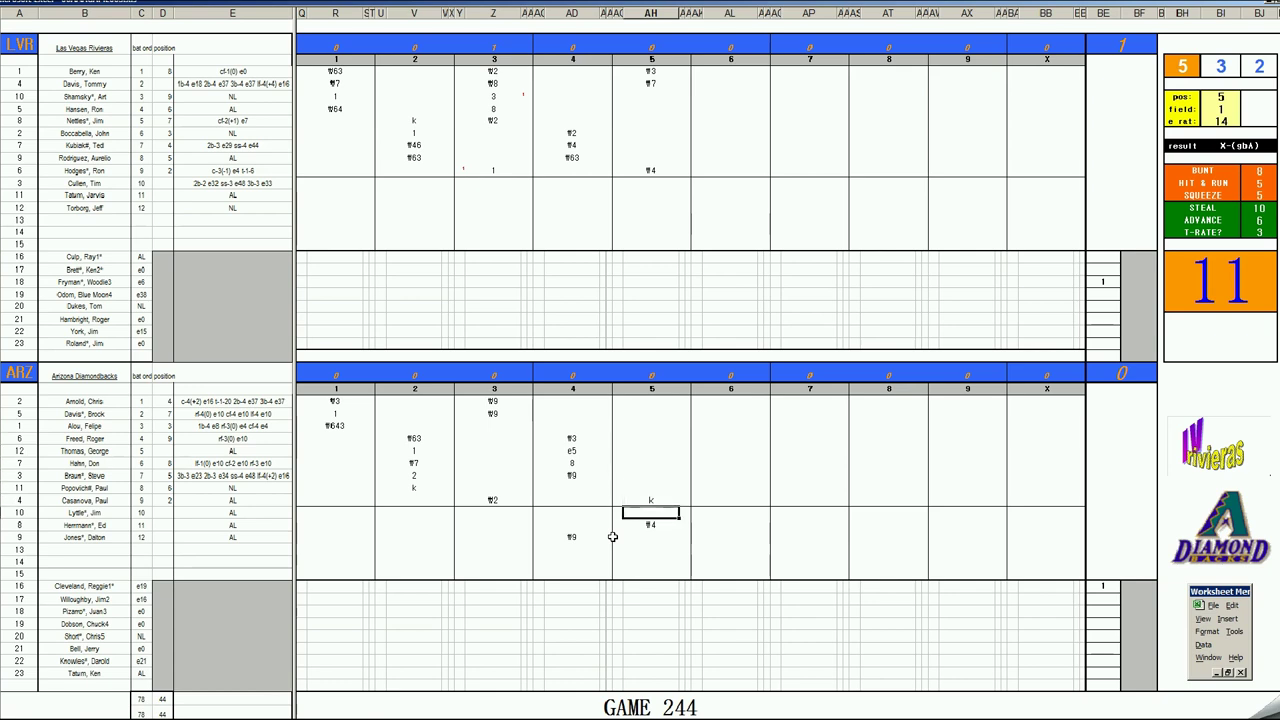
pyautogui.write('\\43')
# Record f9, k and f43 in Las Vegas's sixth-inning column
pyautogui.click(720, 94)
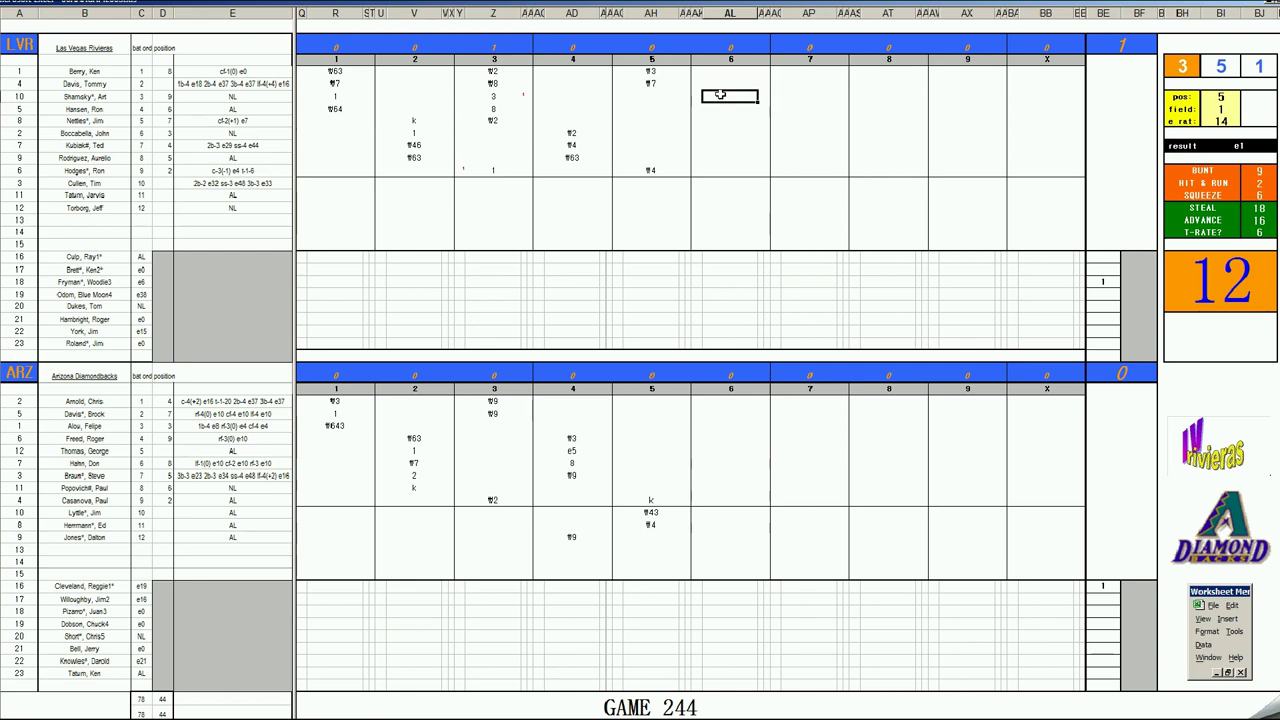
pyautogui.write('f9')
pyautogui.press('Return')
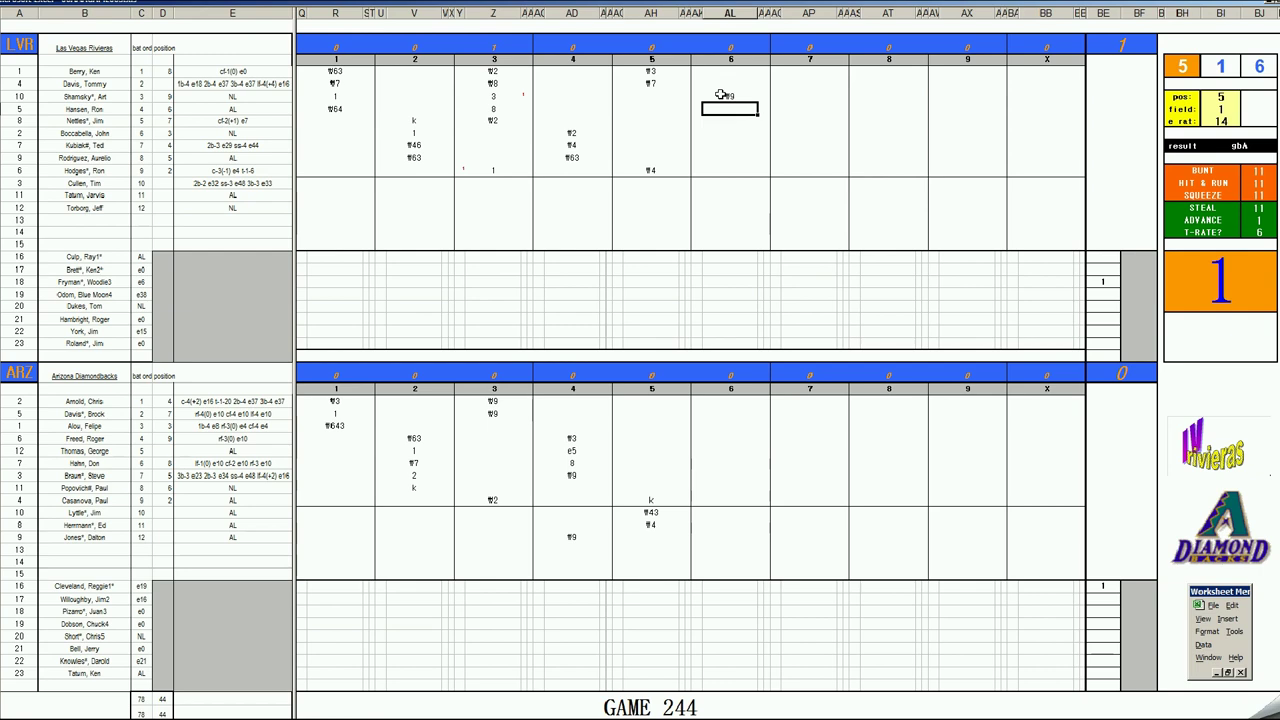
pyautogui.write('k')
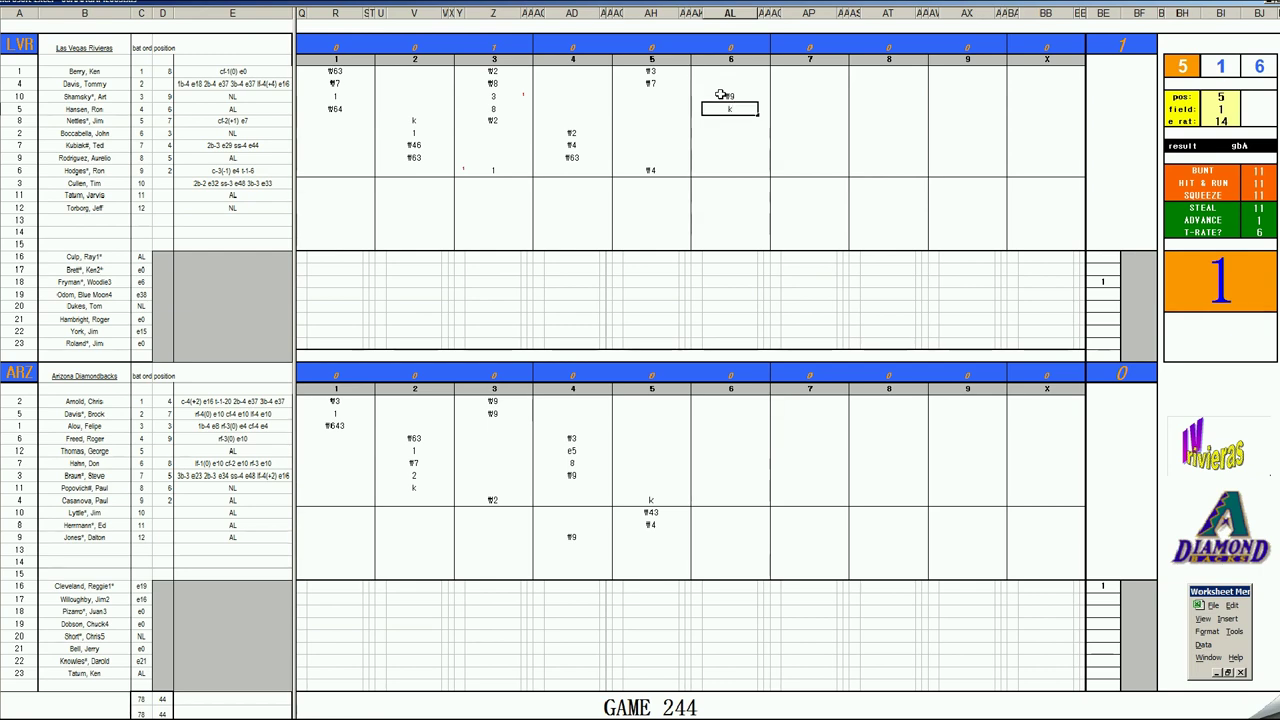
pyautogui.press('Return')
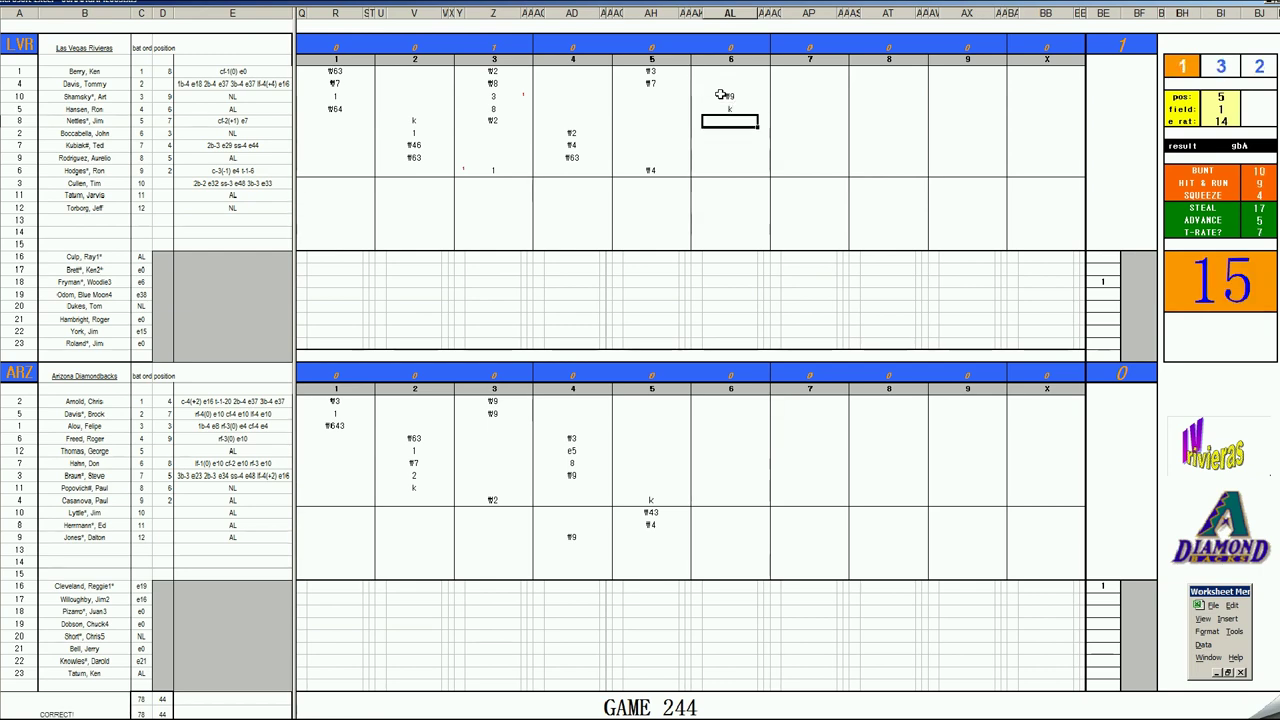
pyautogui.write('f43')
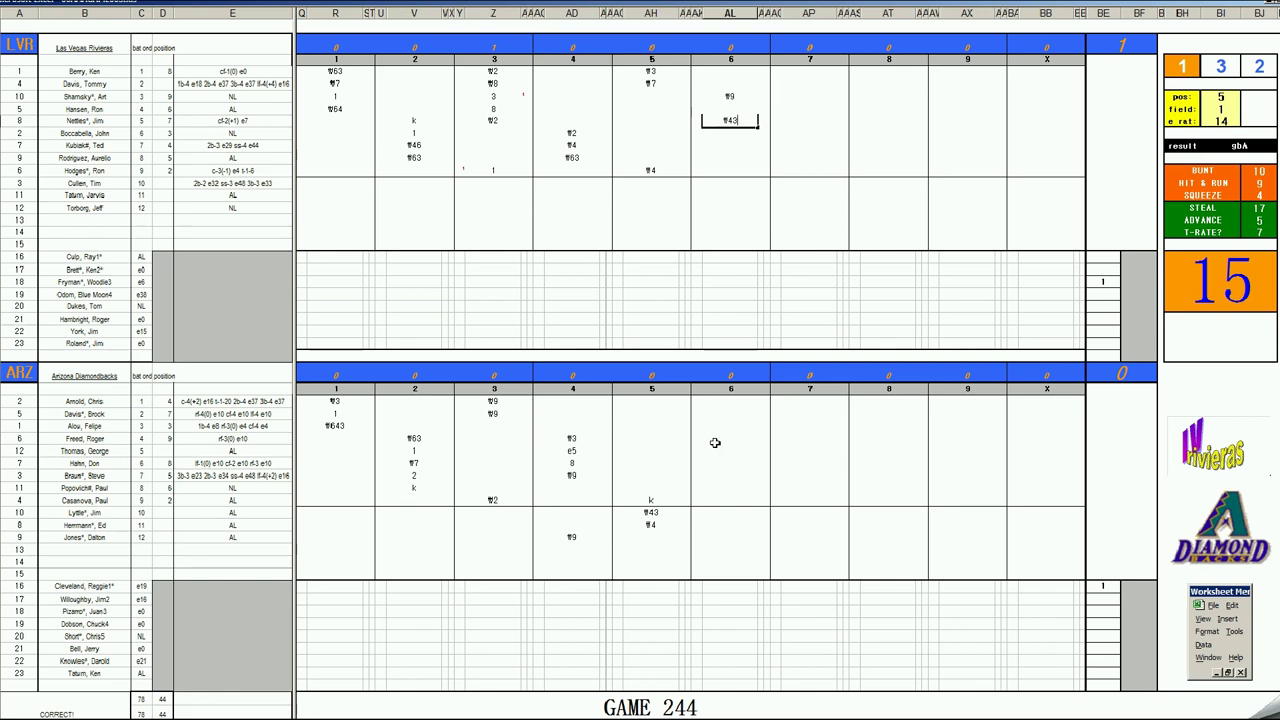
# Enter f5 in Arizona's sixth inning and set the field rating to 4
pyautogui.press('Return')
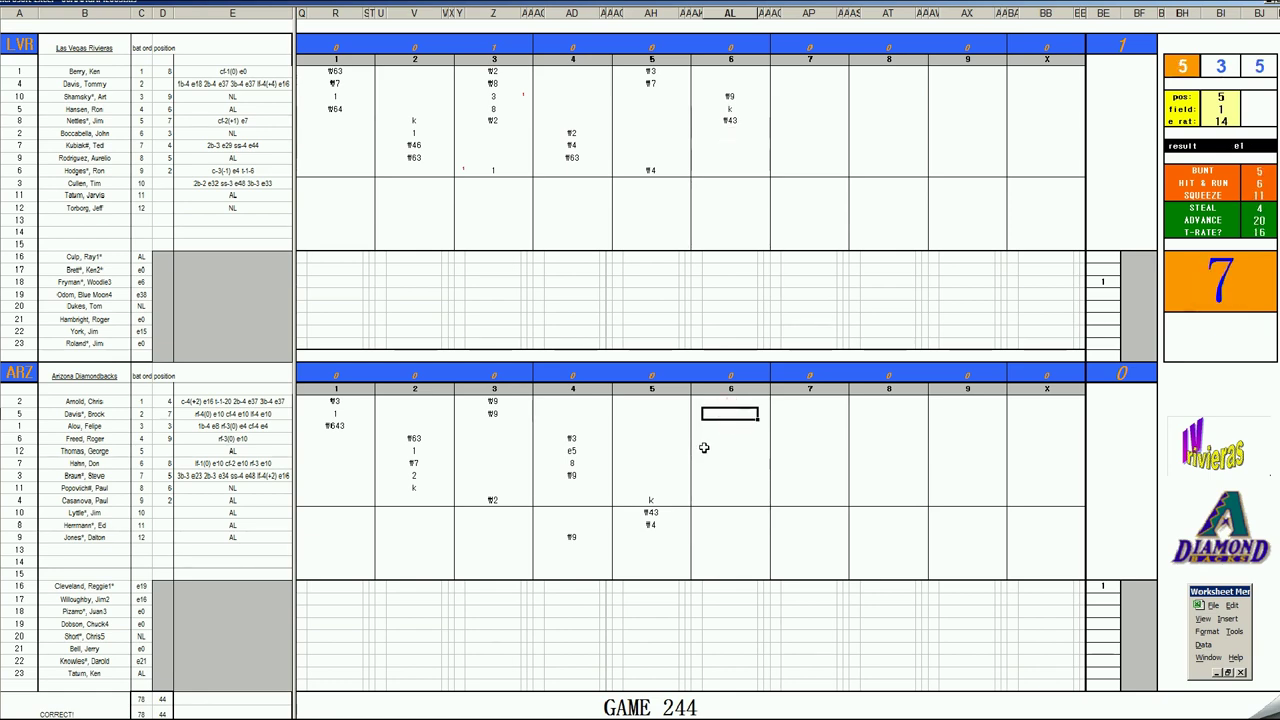
pyautogui.write('f5')
pyautogui.press('Return')
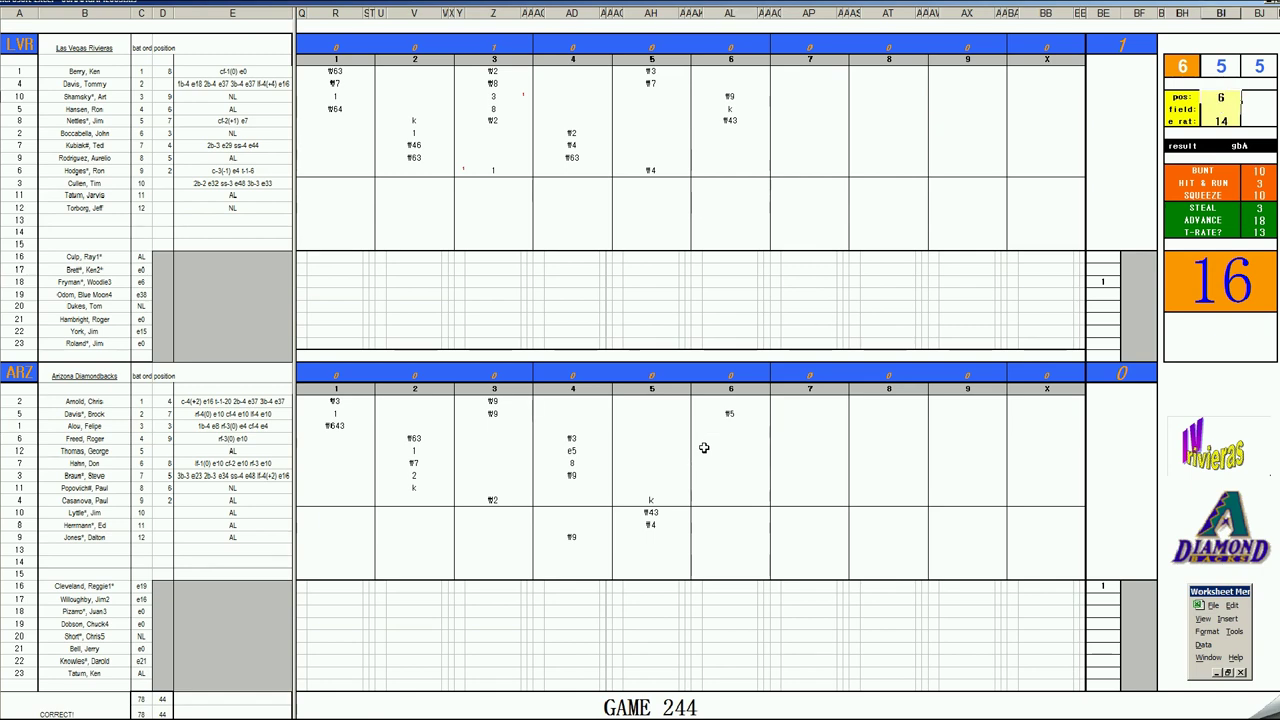
pyautogui.press('Return')
pyautogui.write('4')
pyautogui.press('Return')
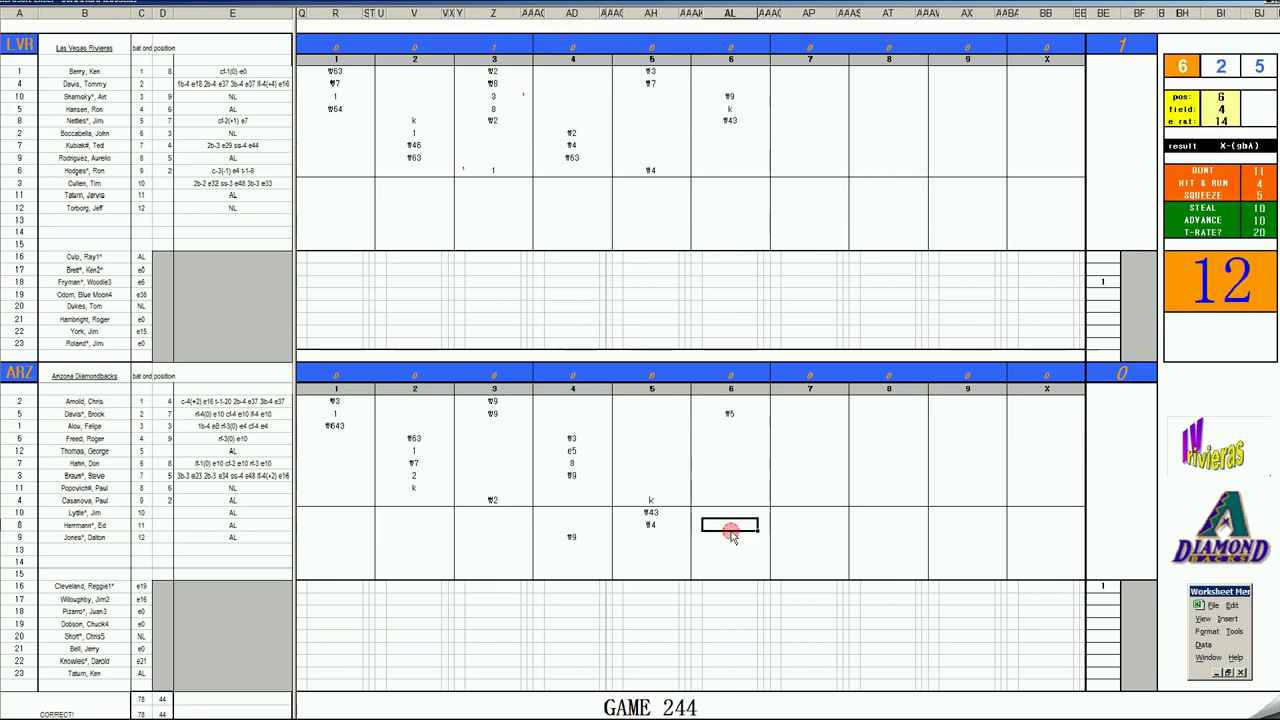
# Enter 8 and k for two later Arizona batters in the sixth inning
pyautogui.click(732, 528)
pyautogui.press('Return')
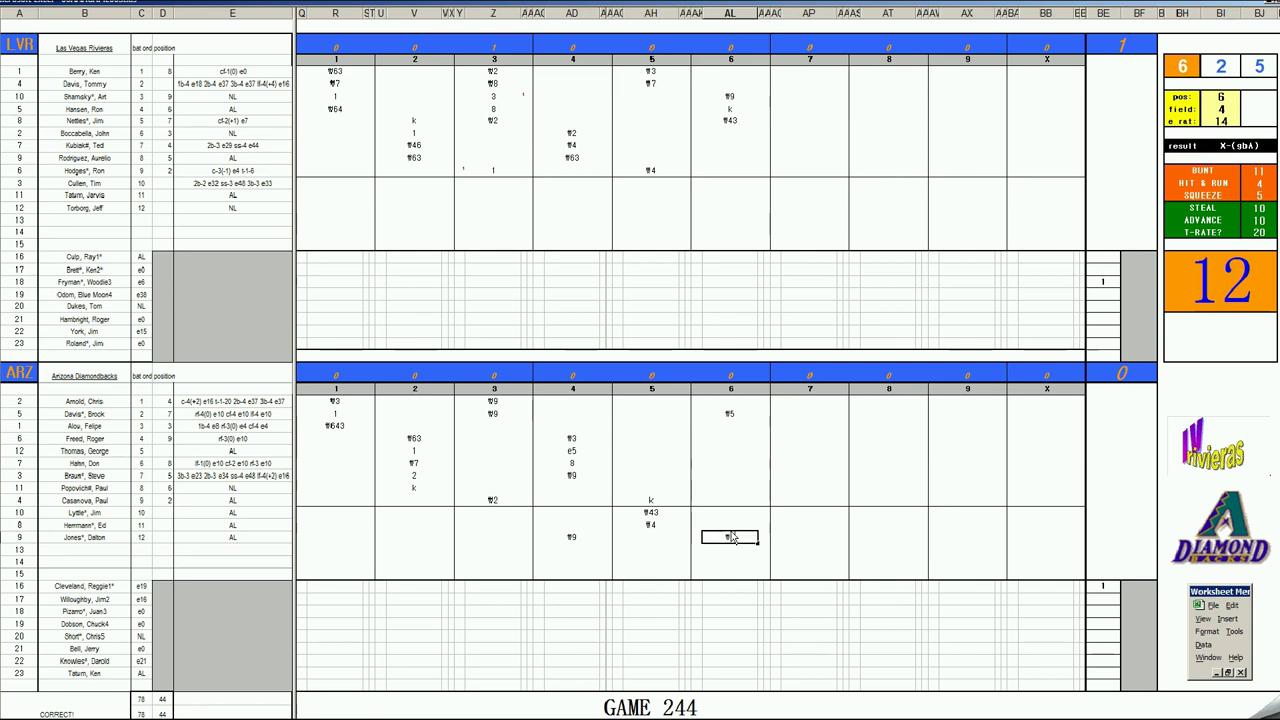
pyautogui.write('8')
pyautogui.press('Return')
pyautogui.press('Up')
pyautogui.press('Up')
pyautogui.press('Up')
pyautogui.press('Up')
pyautogui.press('Up')
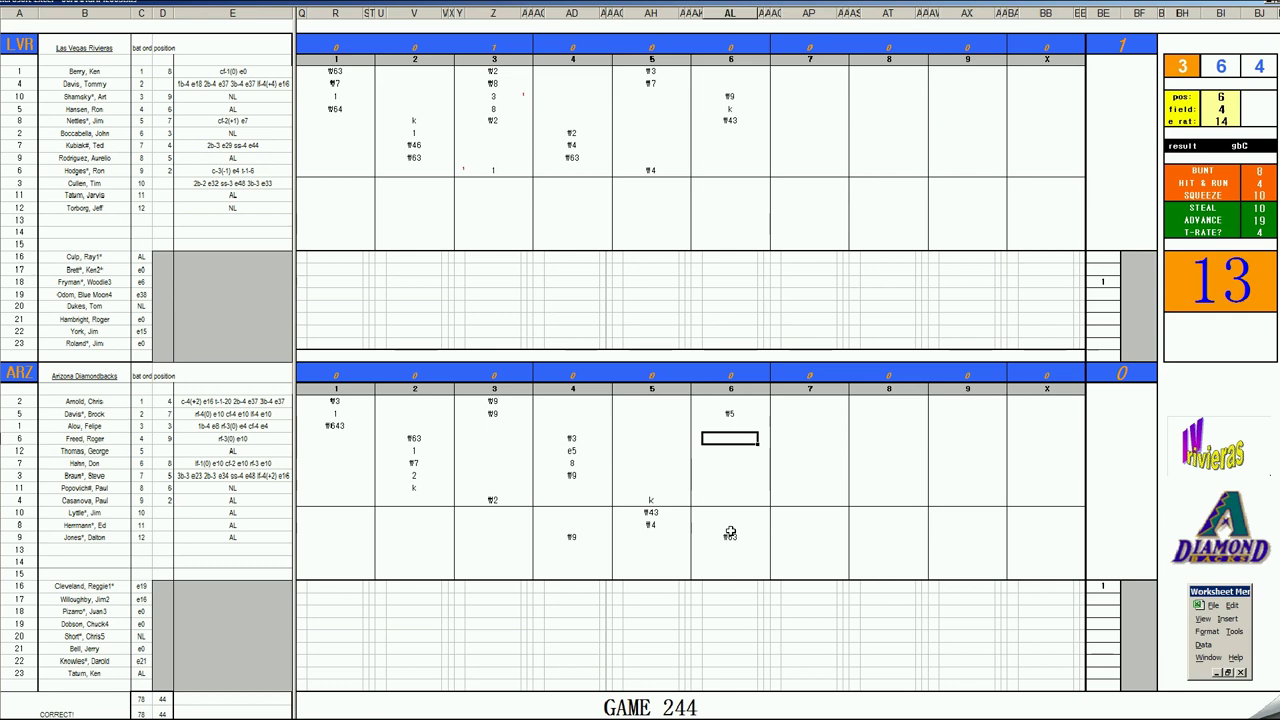
pyautogui.write('k')
# Enter #63, 8 and #543 in Las Vegas's seventh-inning column
pyautogui.click(794, 134)
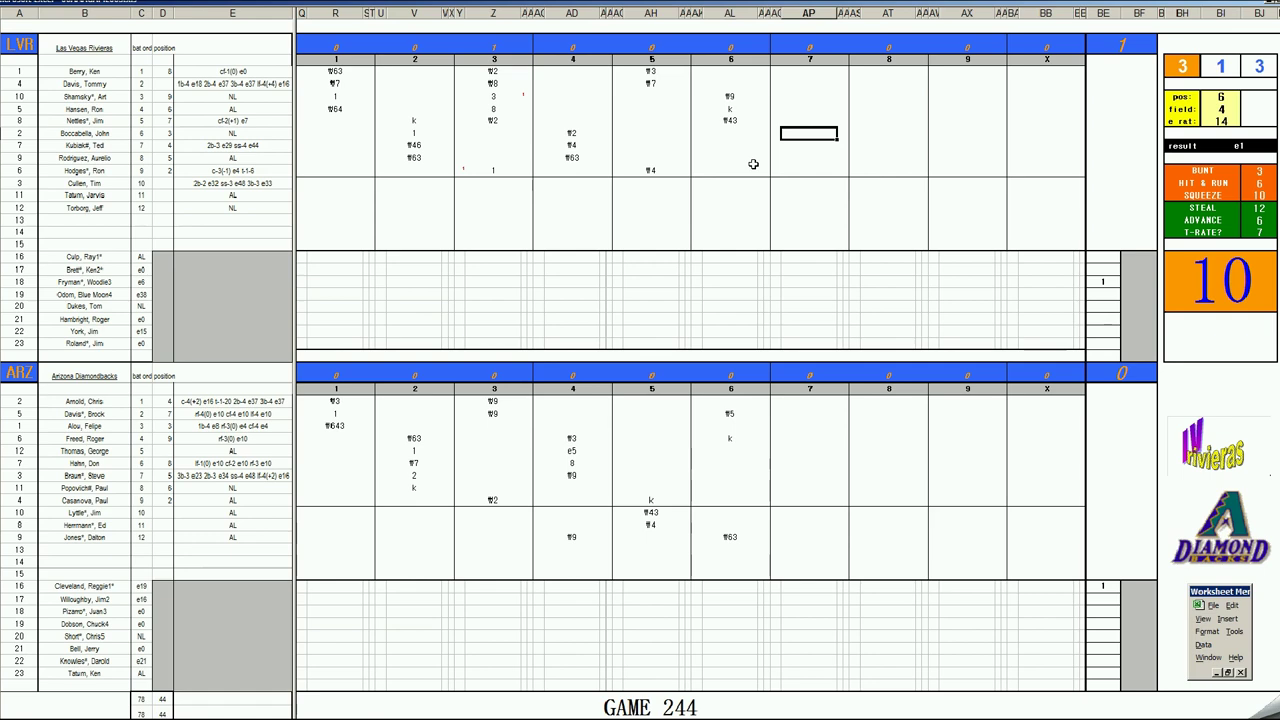
pyautogui.write('#63')
pyautogui.press('Return')
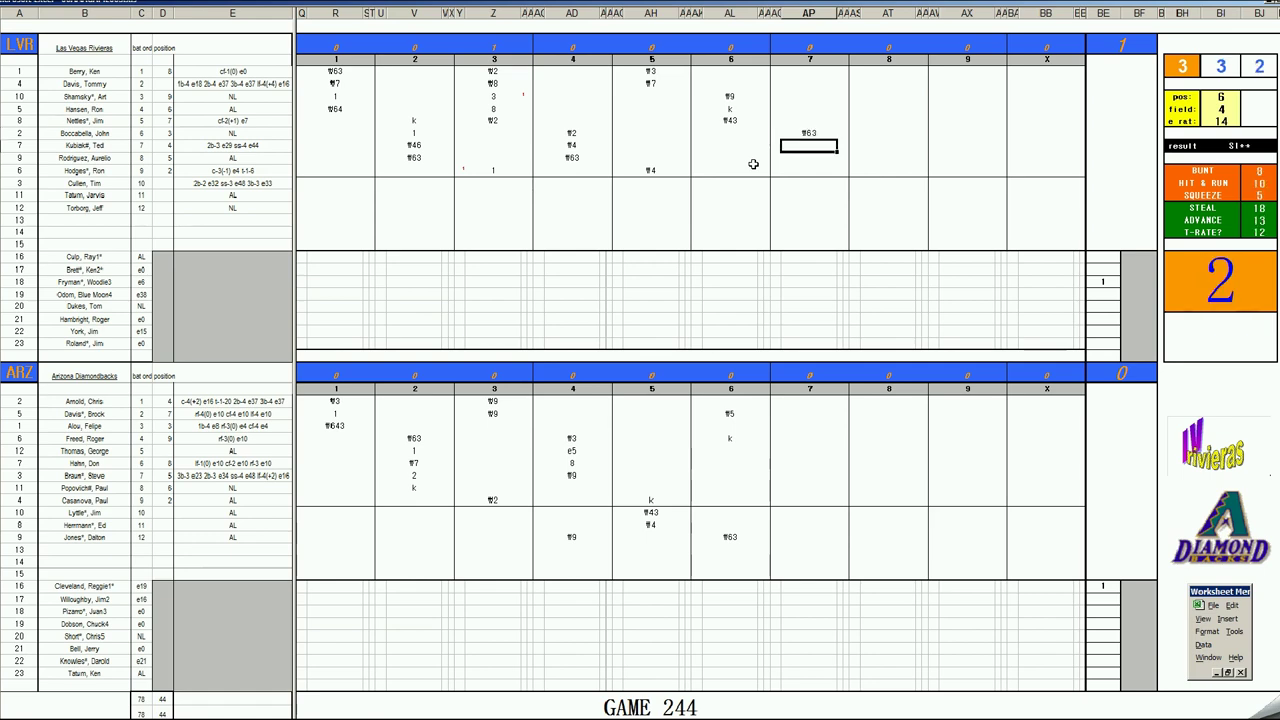
pyautogui.write('8')
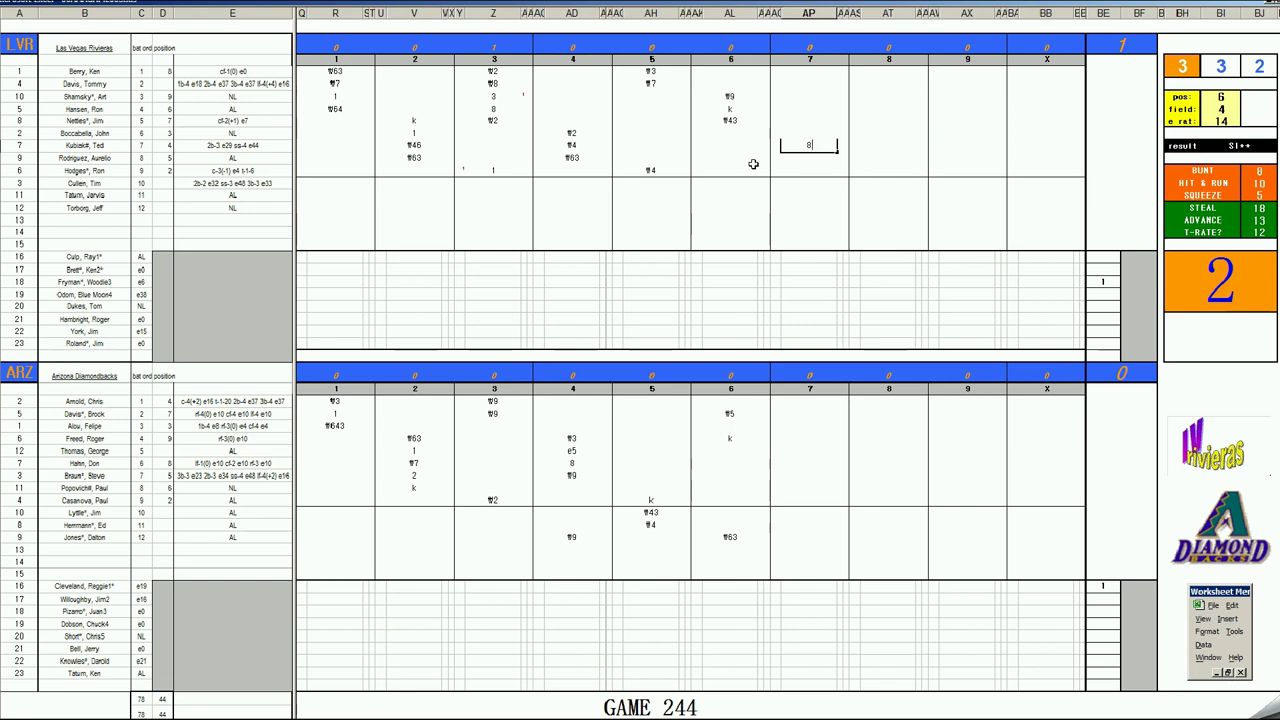
pyautogui.press('Return')
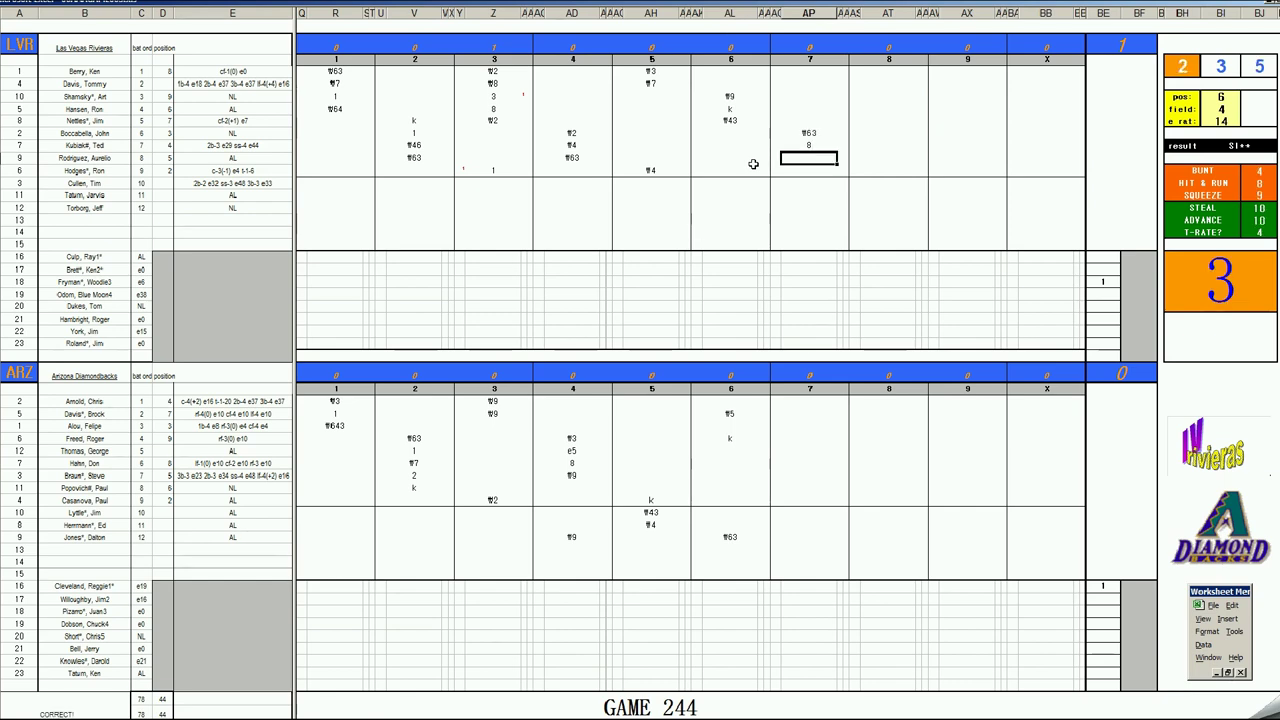
pyautogui.write('#543')
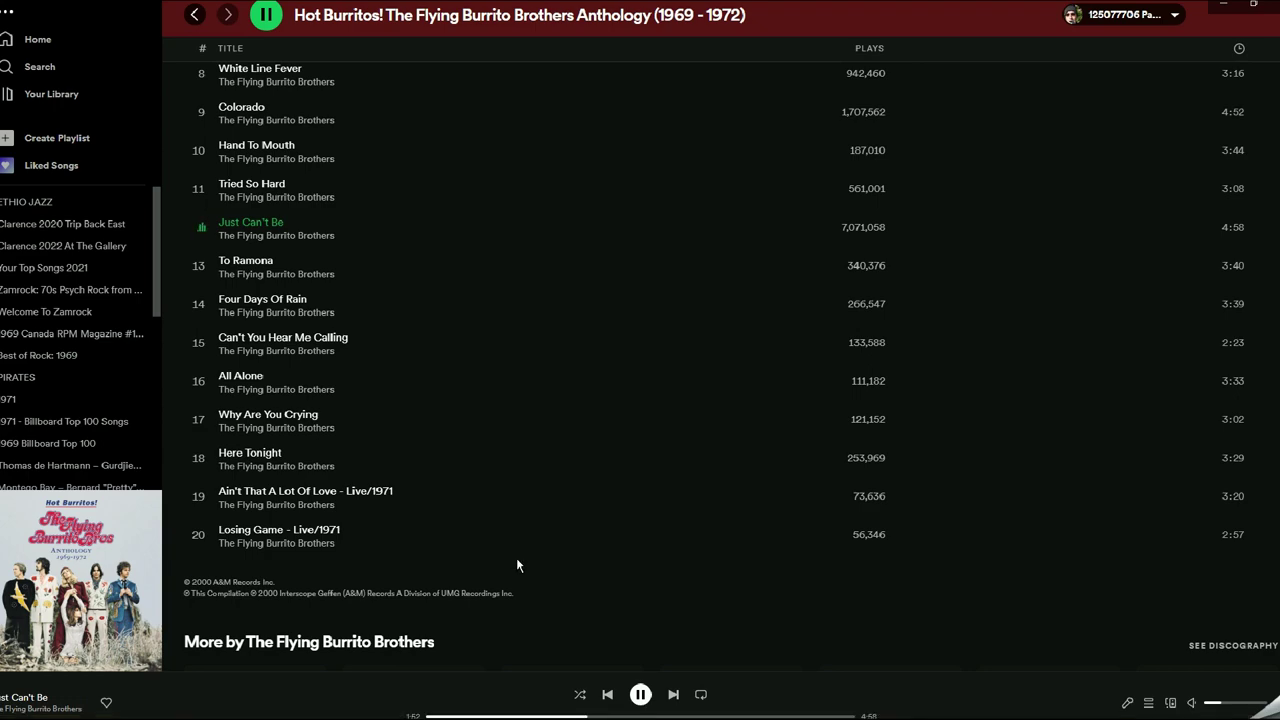
# Scroll up and down the Hot Burritos! album track list in Spotify
pyautogui.scroll(8, 517, 565)
pyautogui.scroll(7, 517, 565)
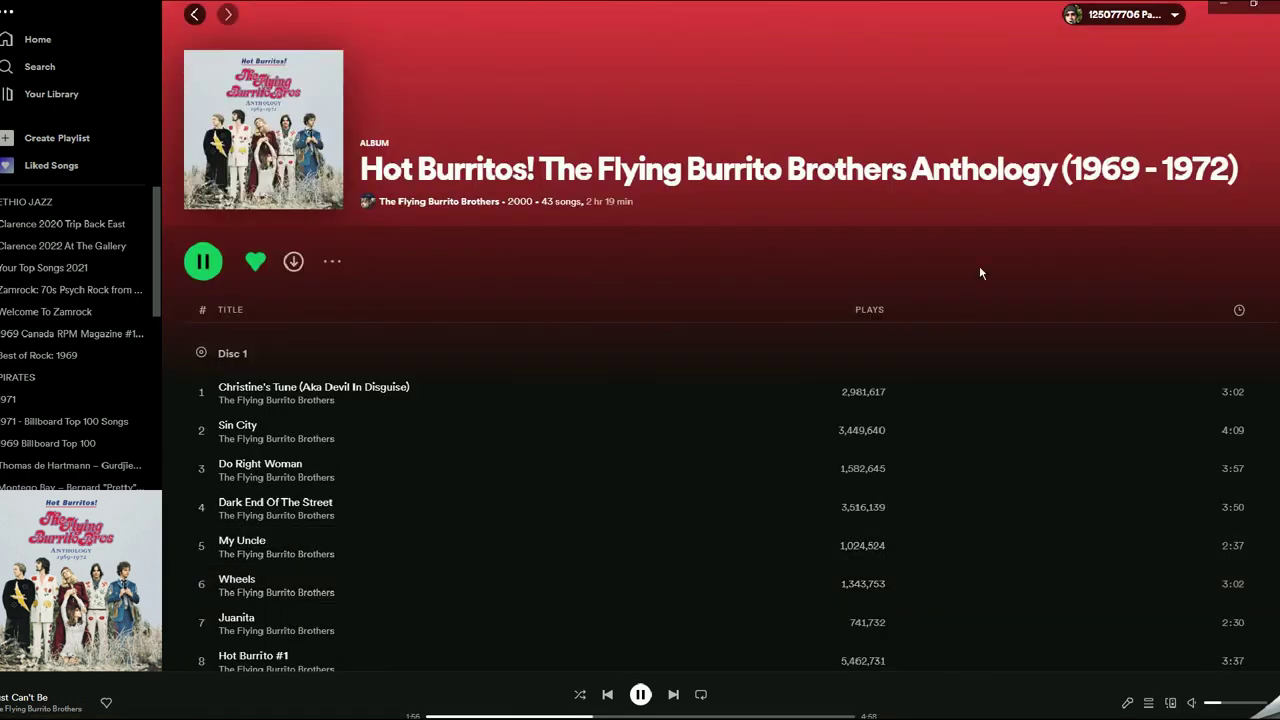
pyautogui.scroll(-3, 772, 227)
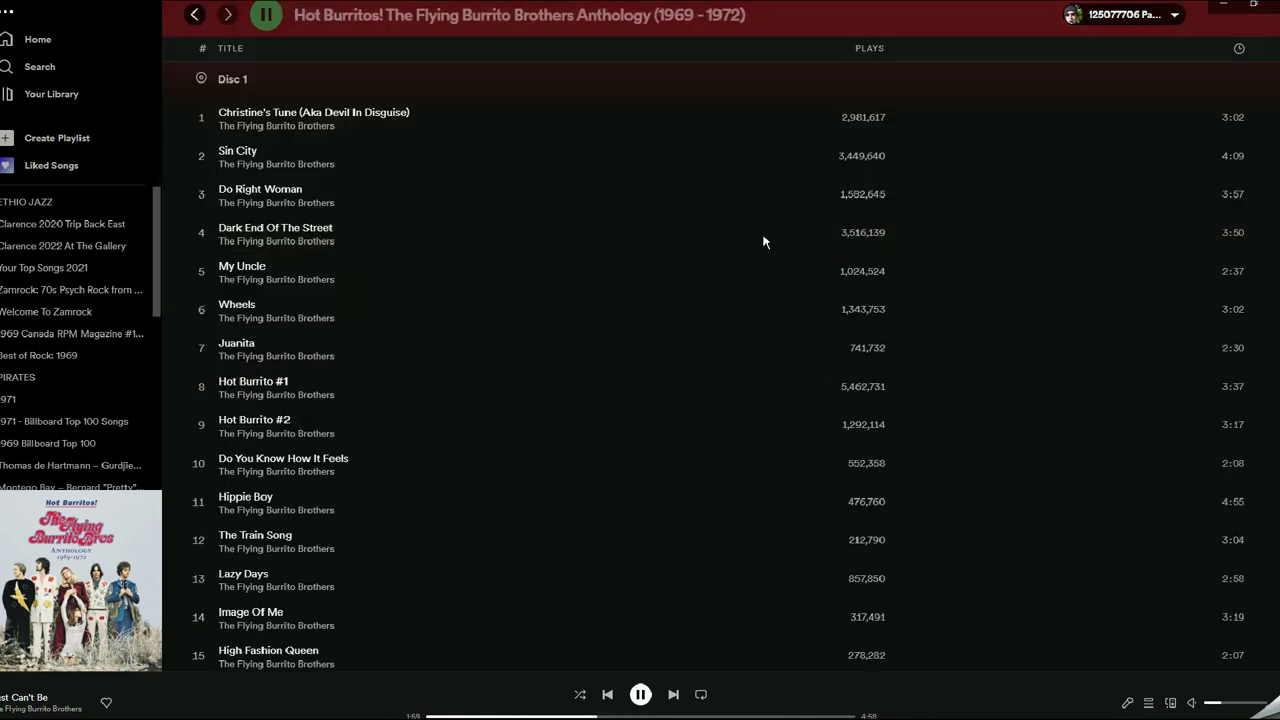
pyautogui.scroll(1, 727, 244)
pyautogui.scroll(2, 725, 241)
pyautogui.scroll(-1, 700, 243)
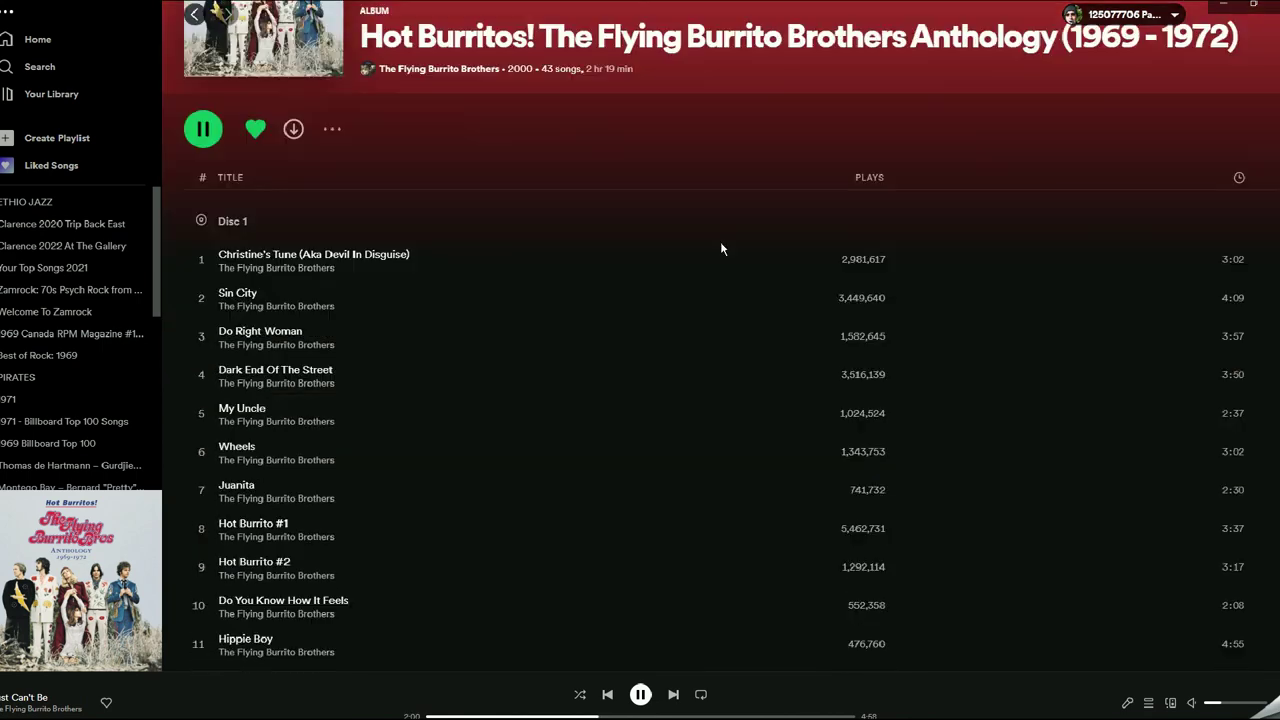
pyautogui.scroll(1, 400, 220)
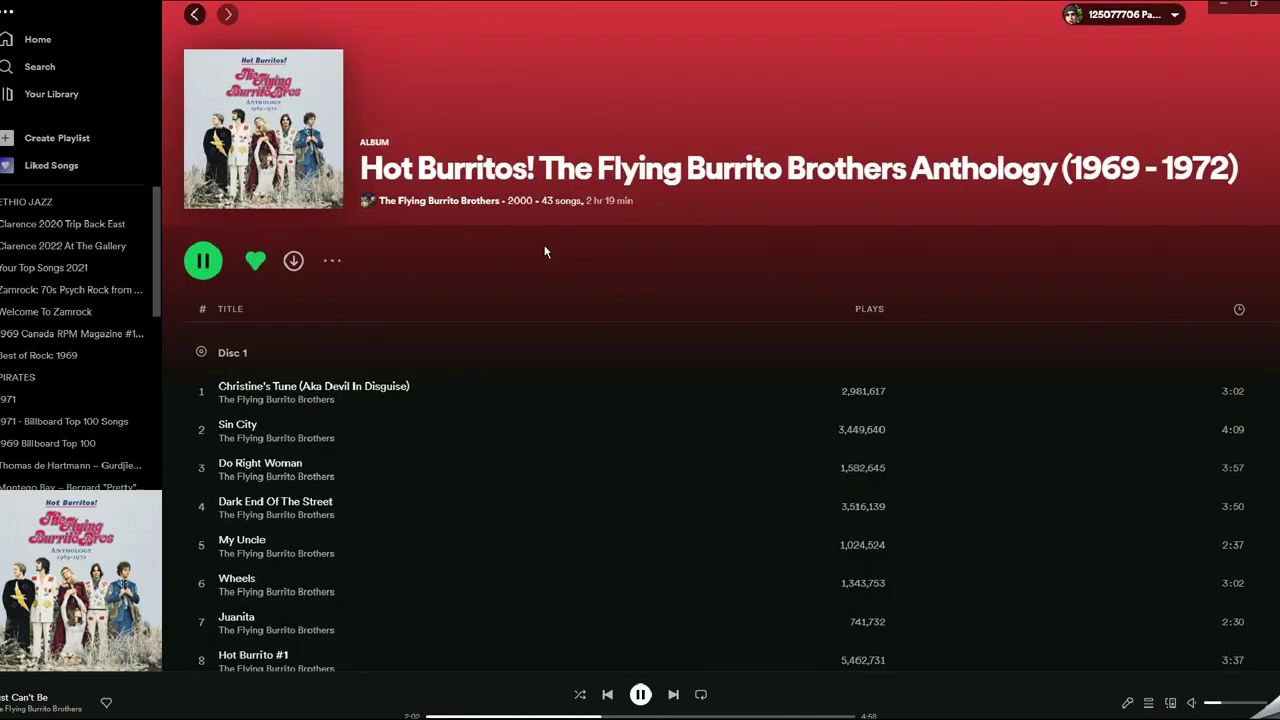
pyautogui.scroll(-6, 545, 255)
pyautogui.scroll(-2, 530, 290)
pyautogui.scroll(-1, 363, 369)
pyautogui.scroll(-2, 363, 369)
pyautogui.scroll(-4, 367, 375)
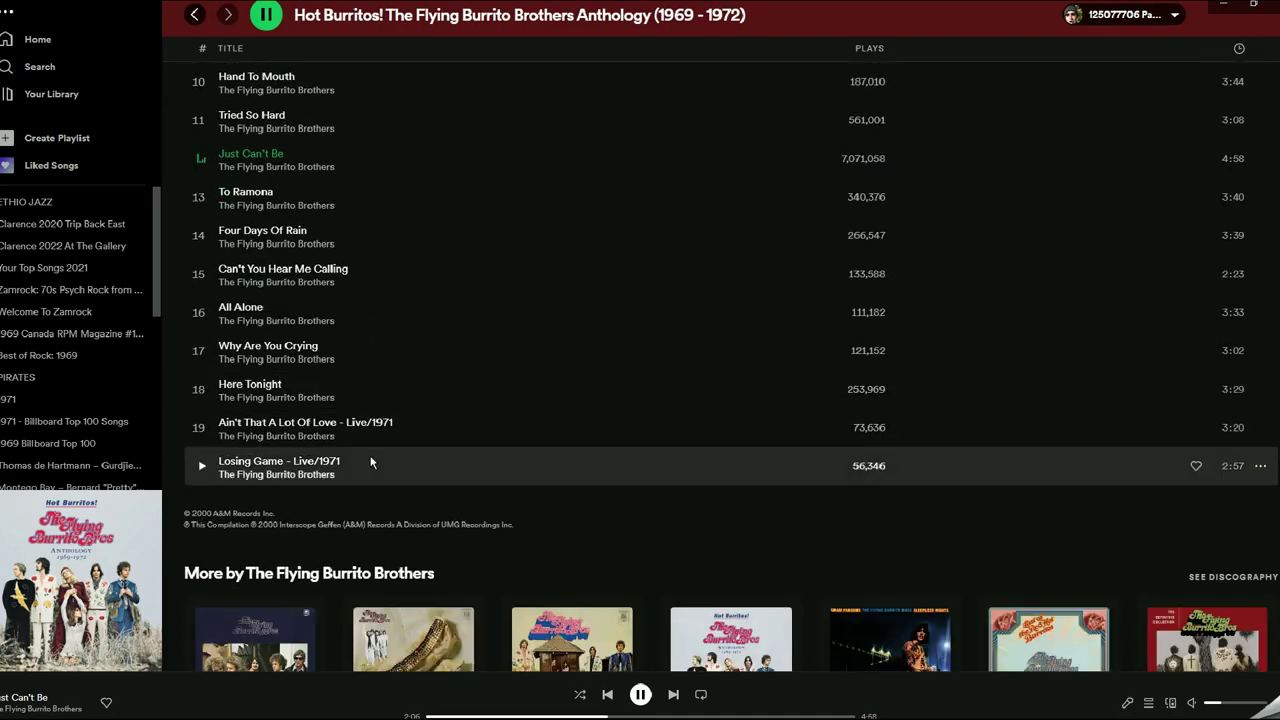
pyautogui.scroll(1, 418, 309)
pyautogui.scroll(4, 418, 309)
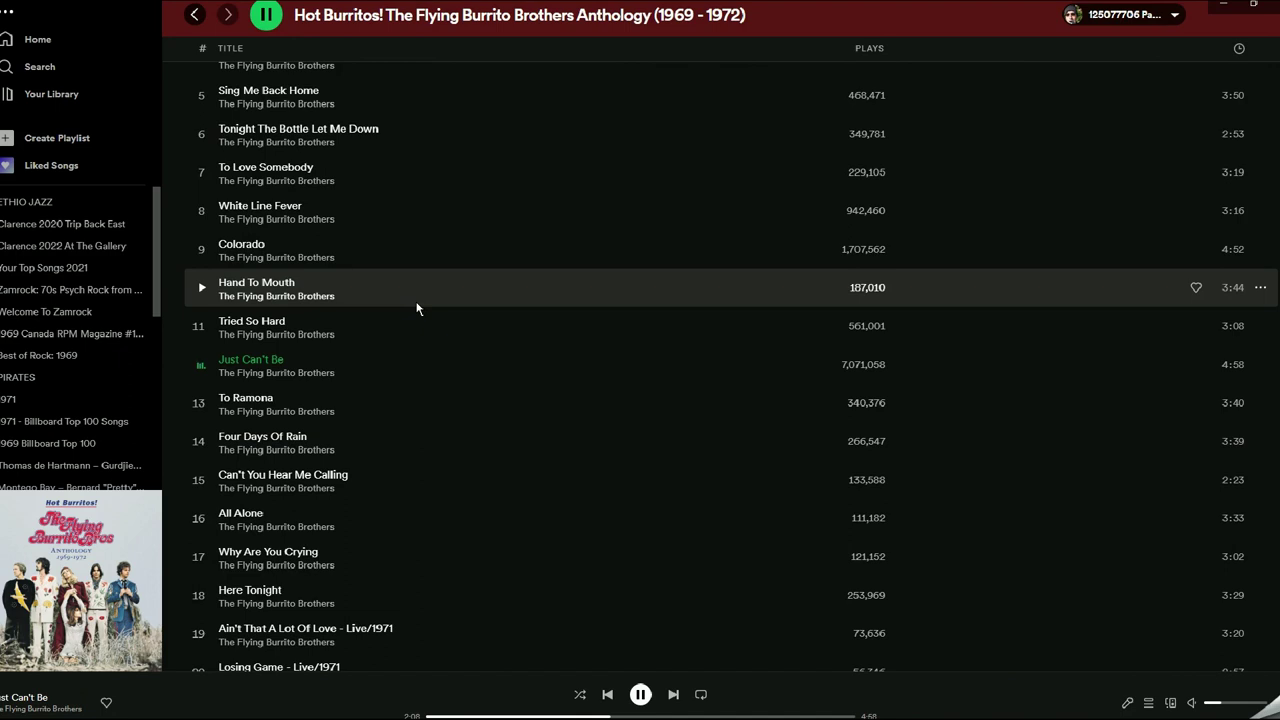
pyautogui.scroll(5, 418, 309)
pyautogui.scroll(1, 418, 309)
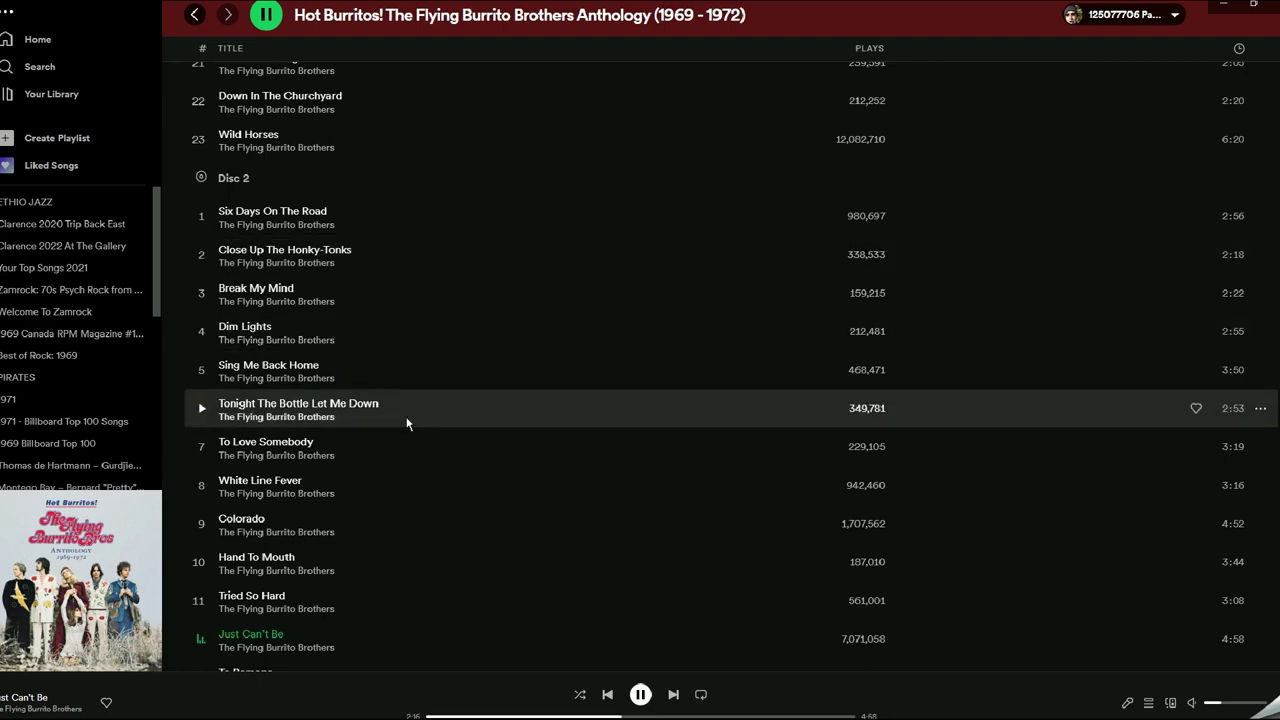
pyautogui.scroll(-2, 420, 432)
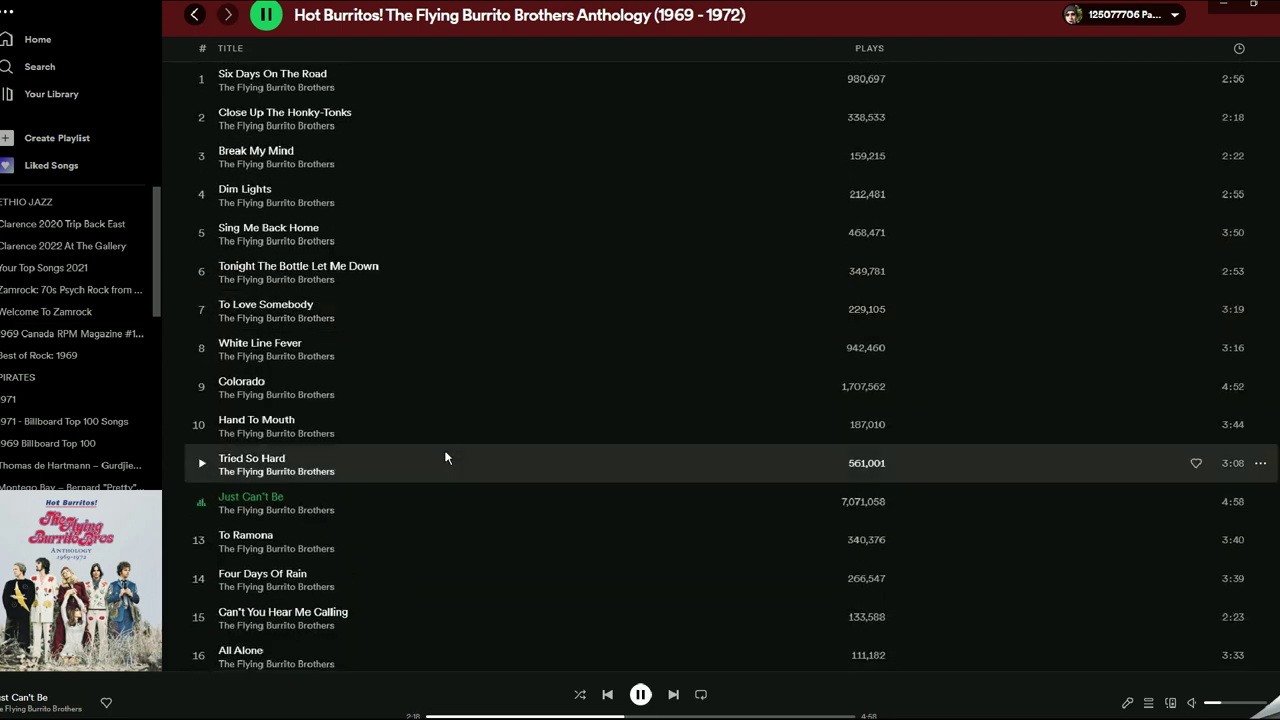
pyautogui.scroll(-3, 446, 457)
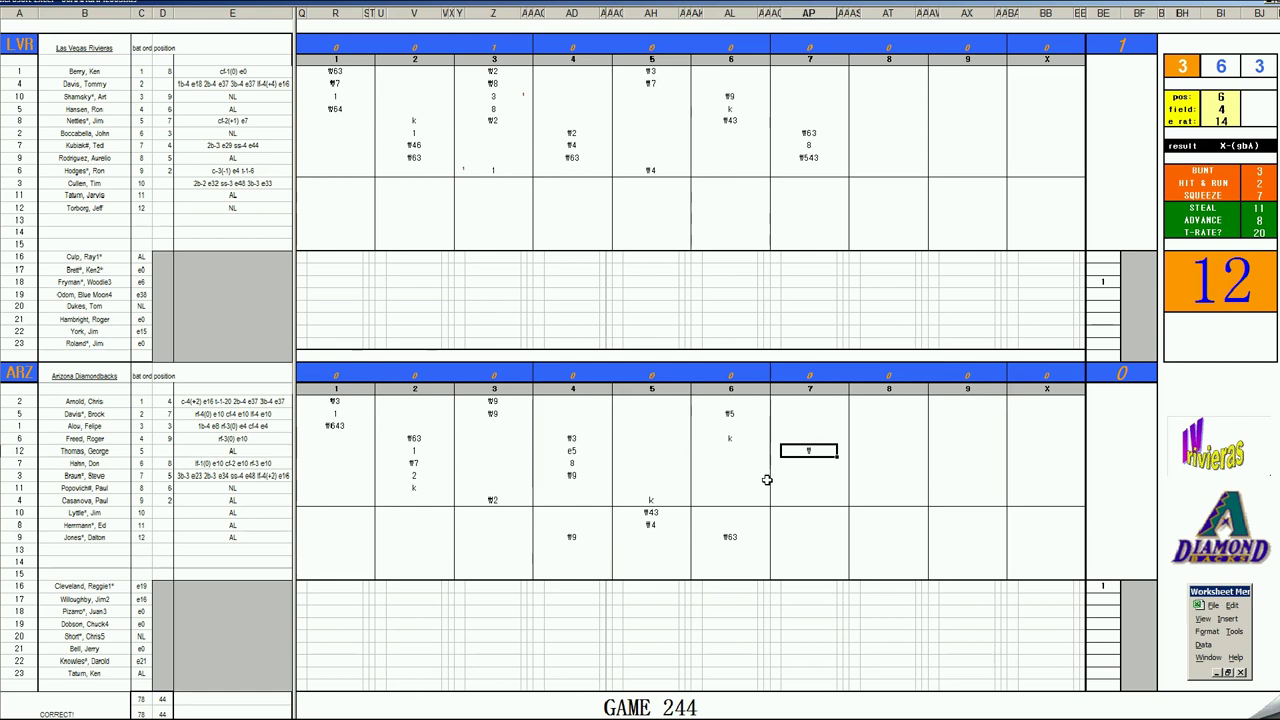
# Enter 1, k and then 8 for Arizona batters in the seventh inning
pyautogui.press('Down')
pyautogui.write('1')
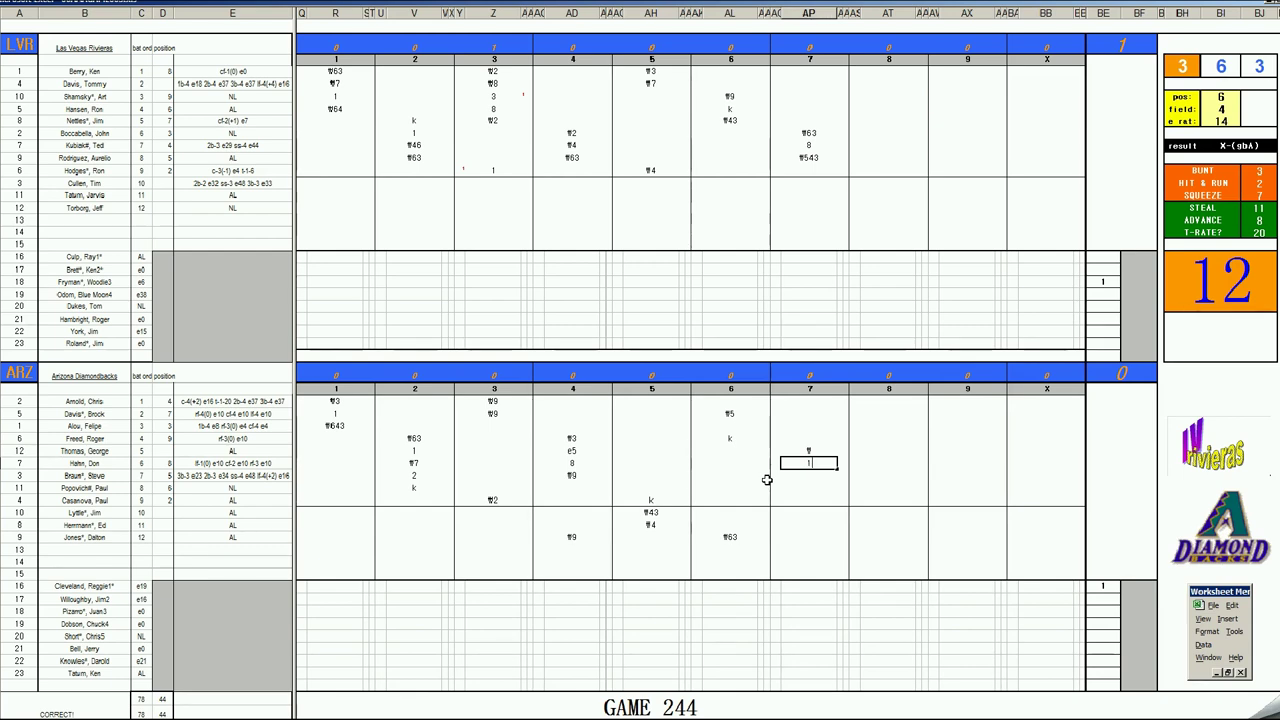
pyautogui.press('Return')
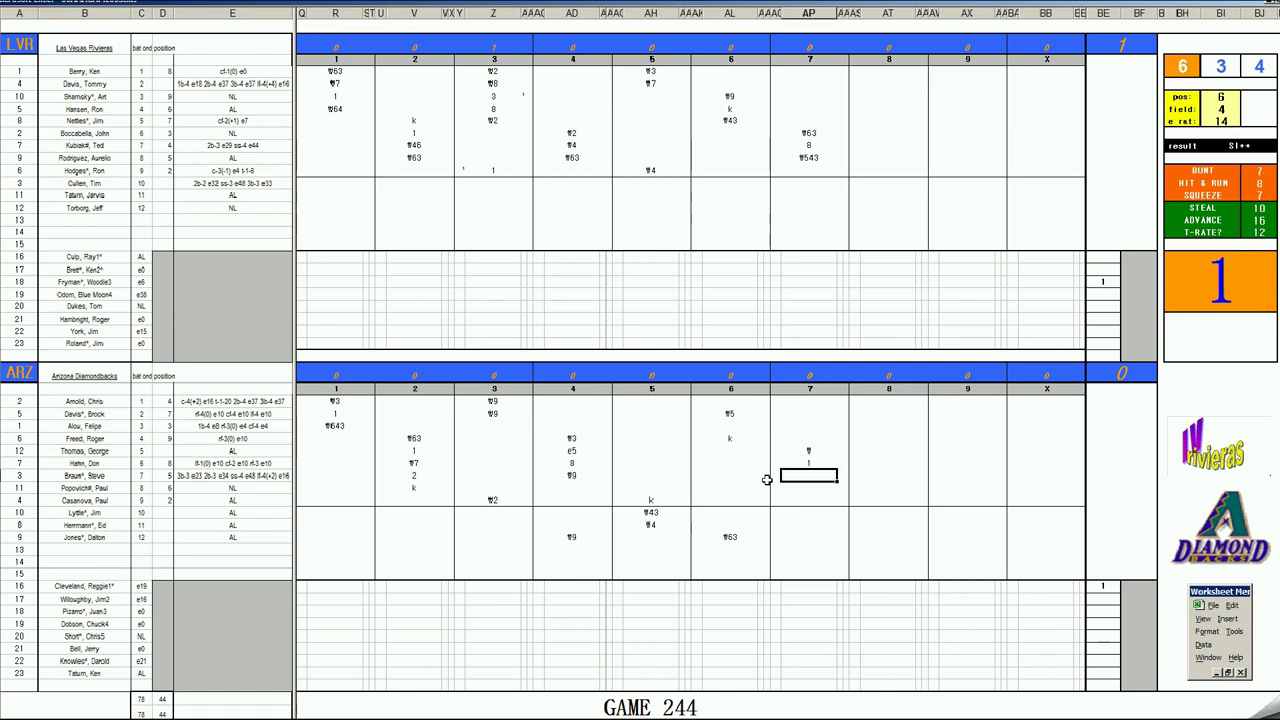
pyautogui.write('k')
pyautogui.press('Return')
pyautogui.press('Down')
pyautogui.press('Down')
pyautogui.write('8')
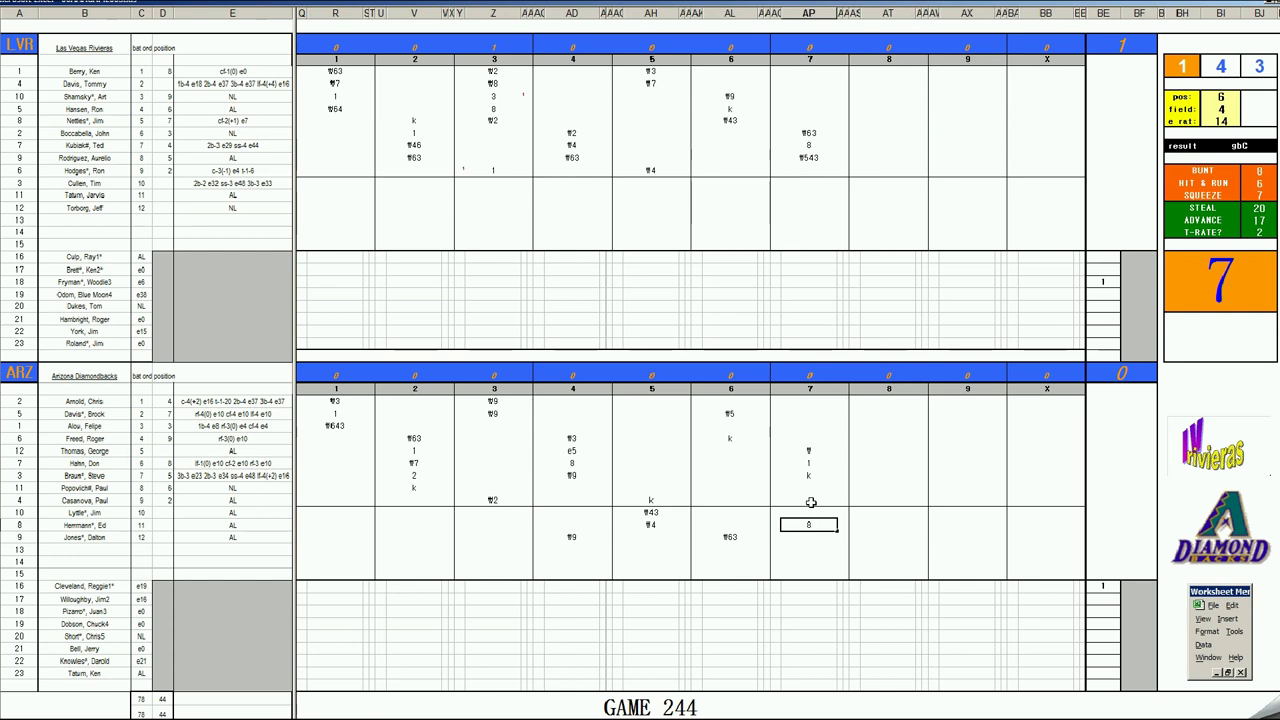
# Commit the 8 and type f3 into the empty Arizona seventh-inning cell above it
pyautogui.click(811, 502)
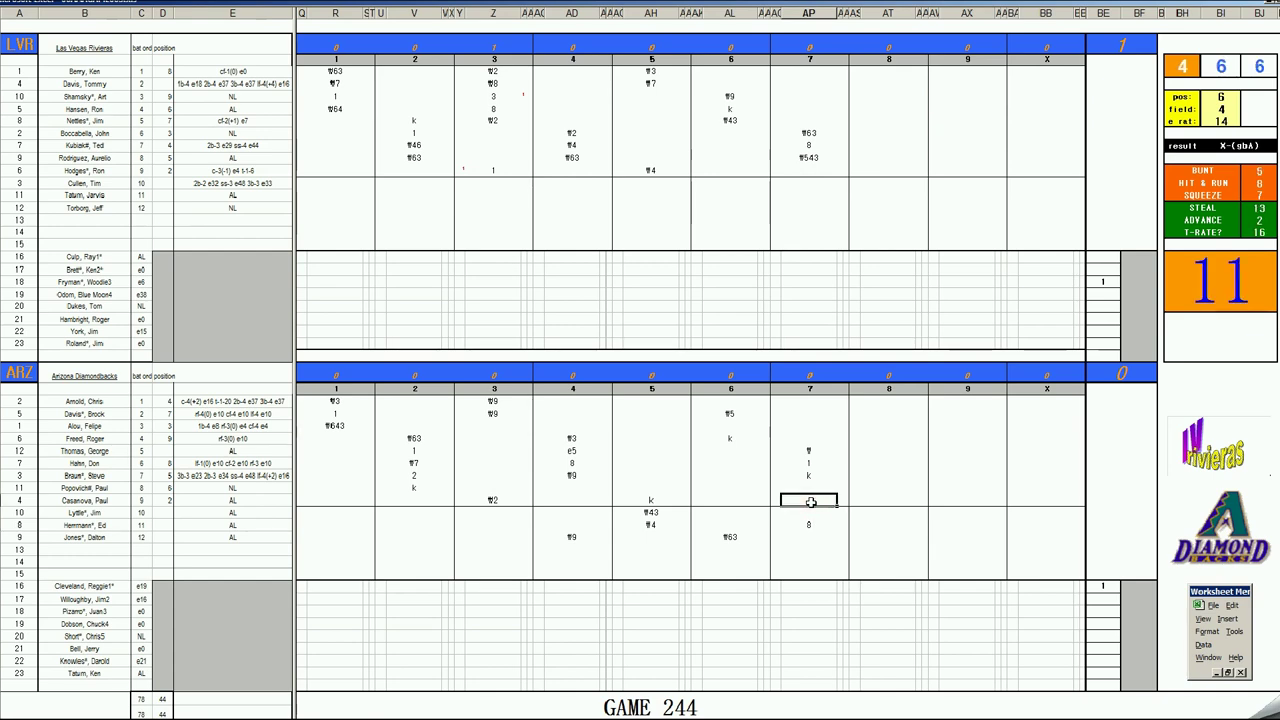
pyautogui.write('f33')
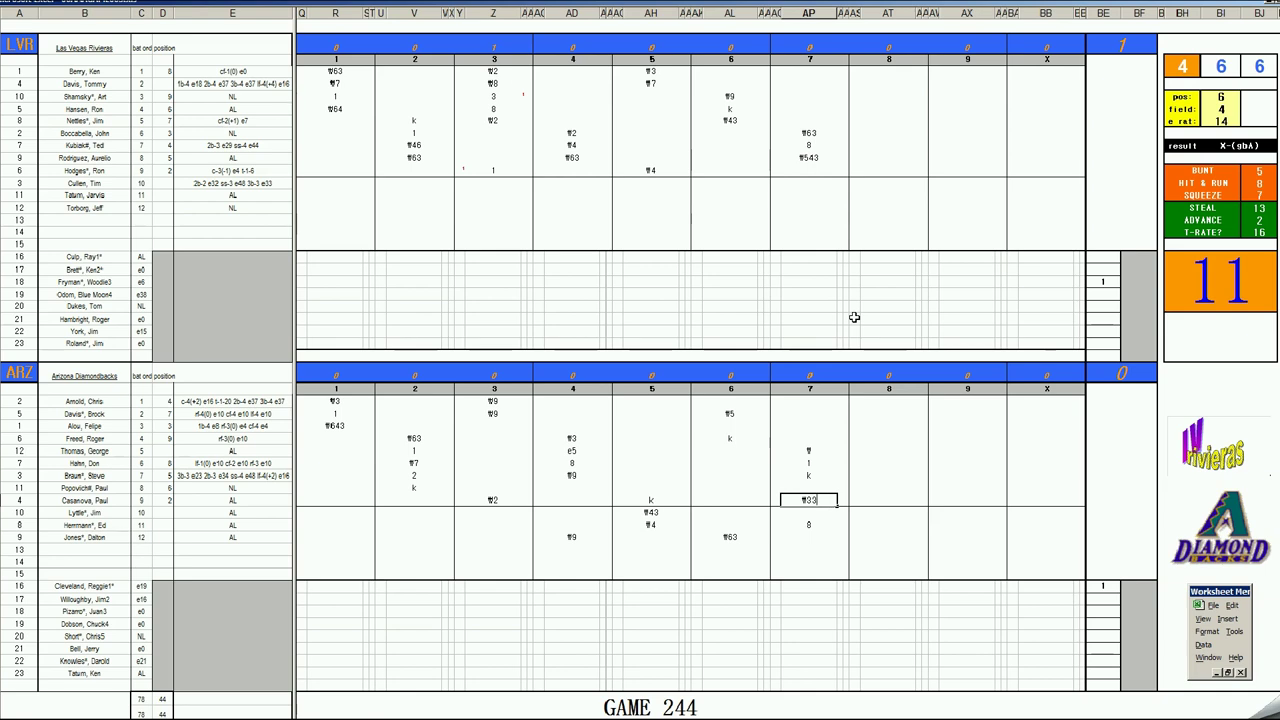
# Score Las Vegas's 8th inning with a k strikeout, a 1 at the top of the order, and ¶543
pyautogui.click(877, 171)
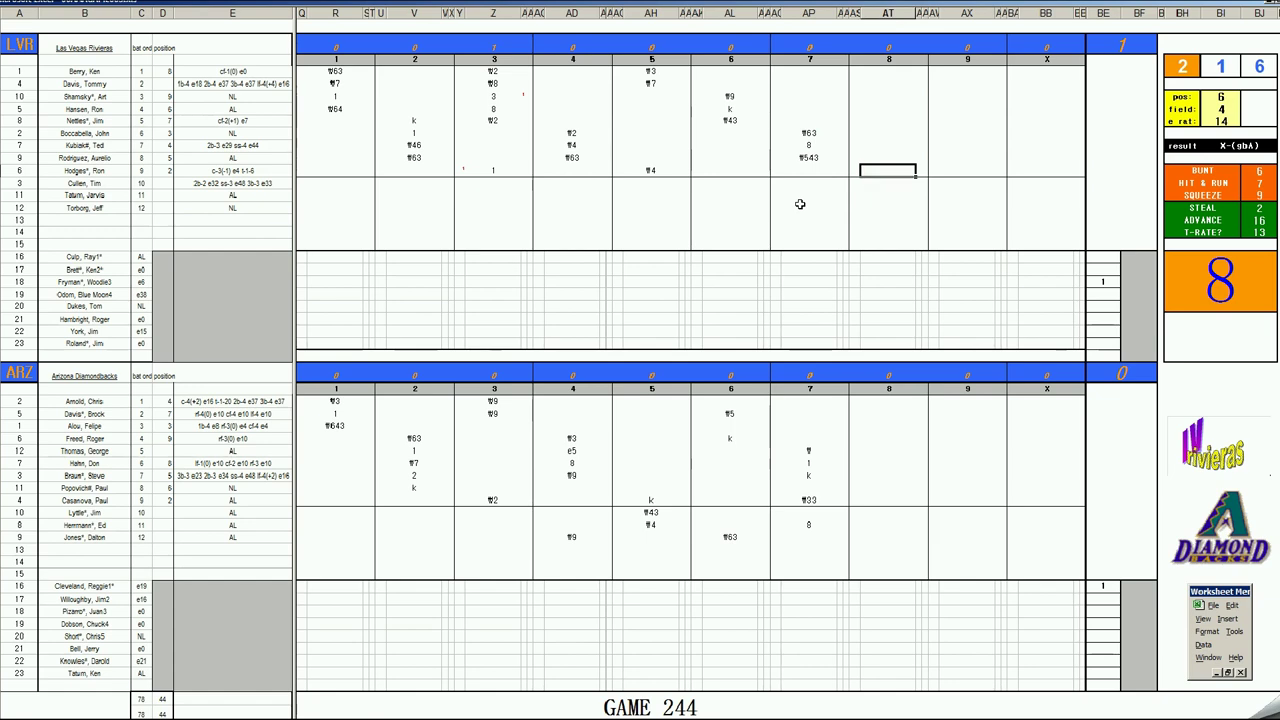
pyautogui.write('k')
pyautogui.press('Up')
pyautogui.press('Up')
pyautogui.press('Up')
pyautogui.press('Up')
pyautogui.press('Up')
pyautogui.press('Up')
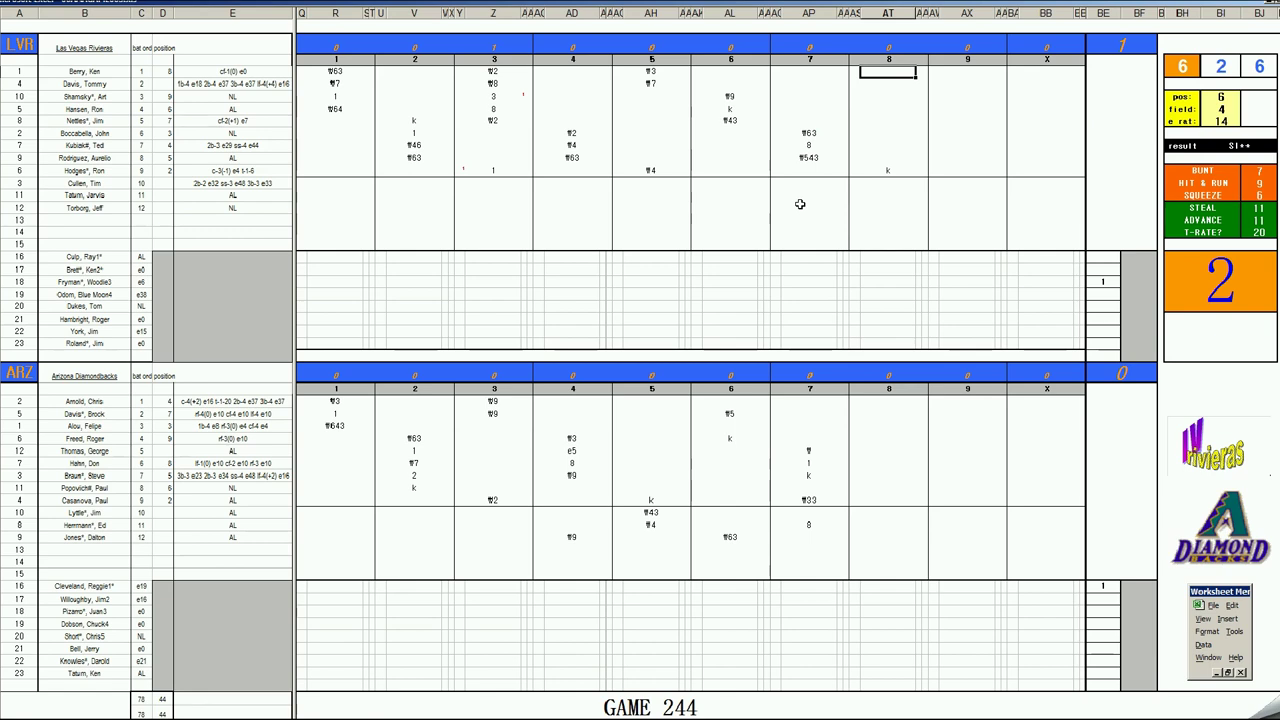
pyautogui.write('1')
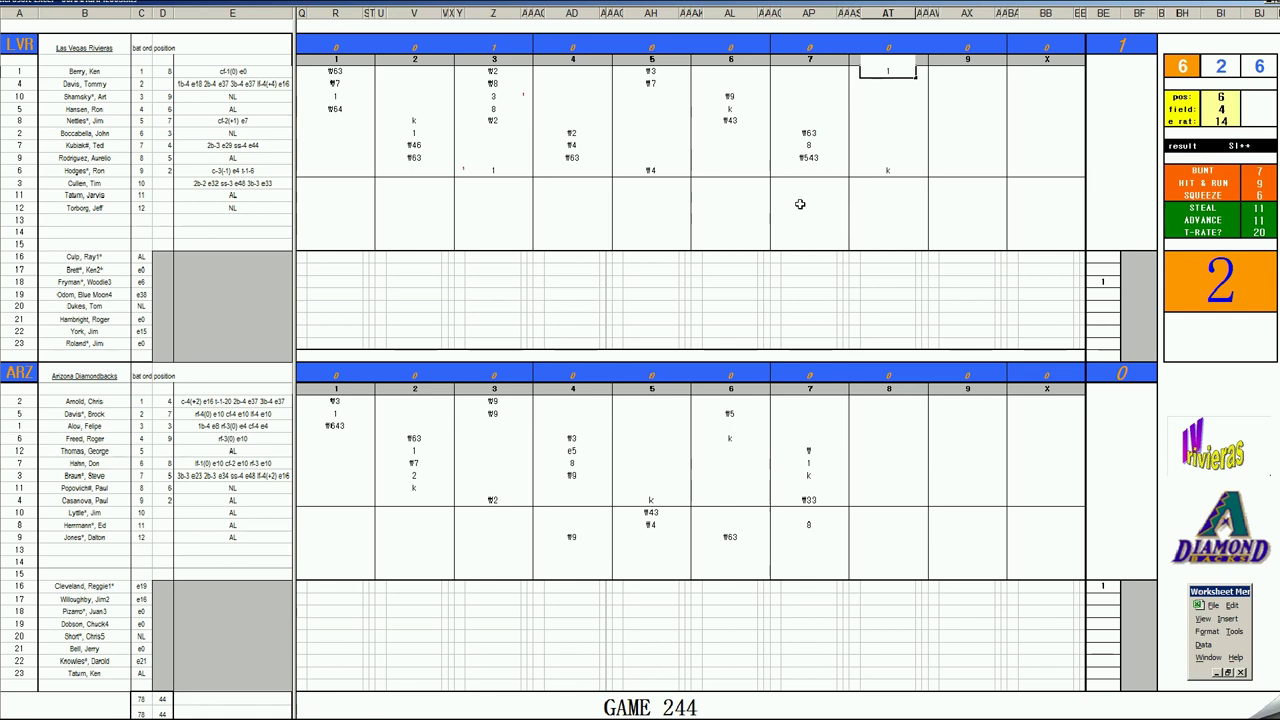
pyautogui.press('Return')
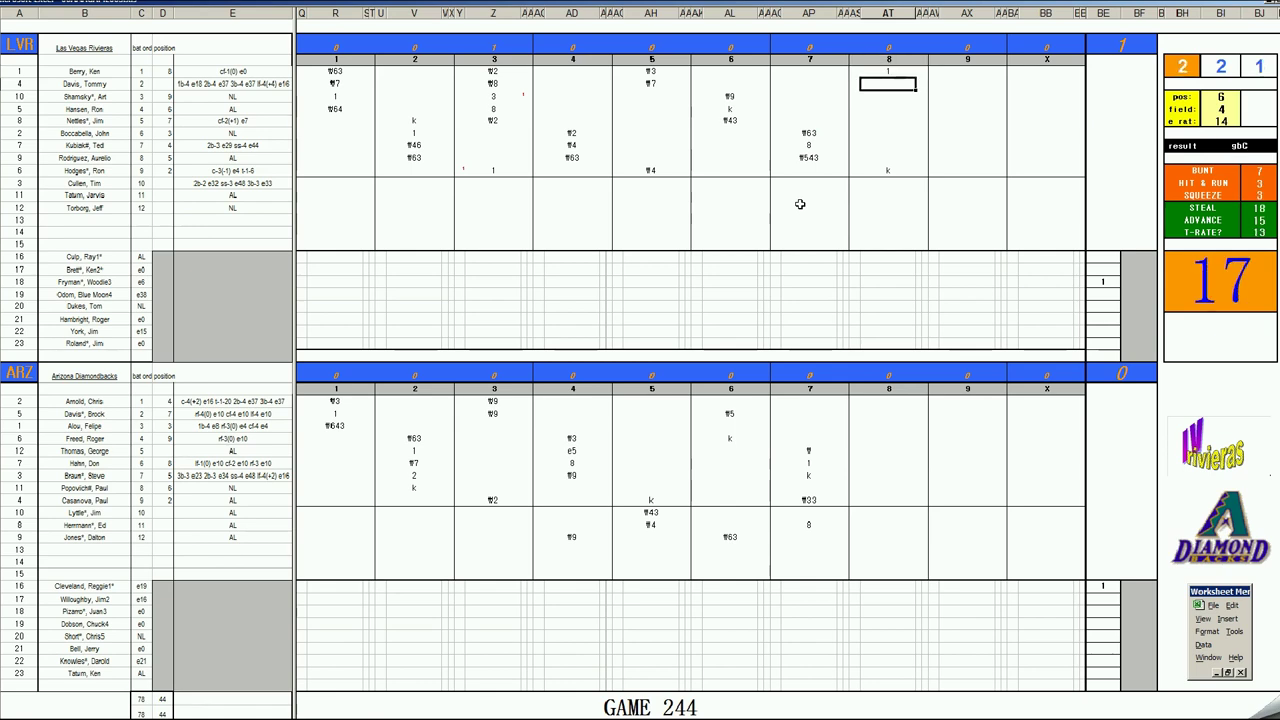
pyautogui.write('¶543')
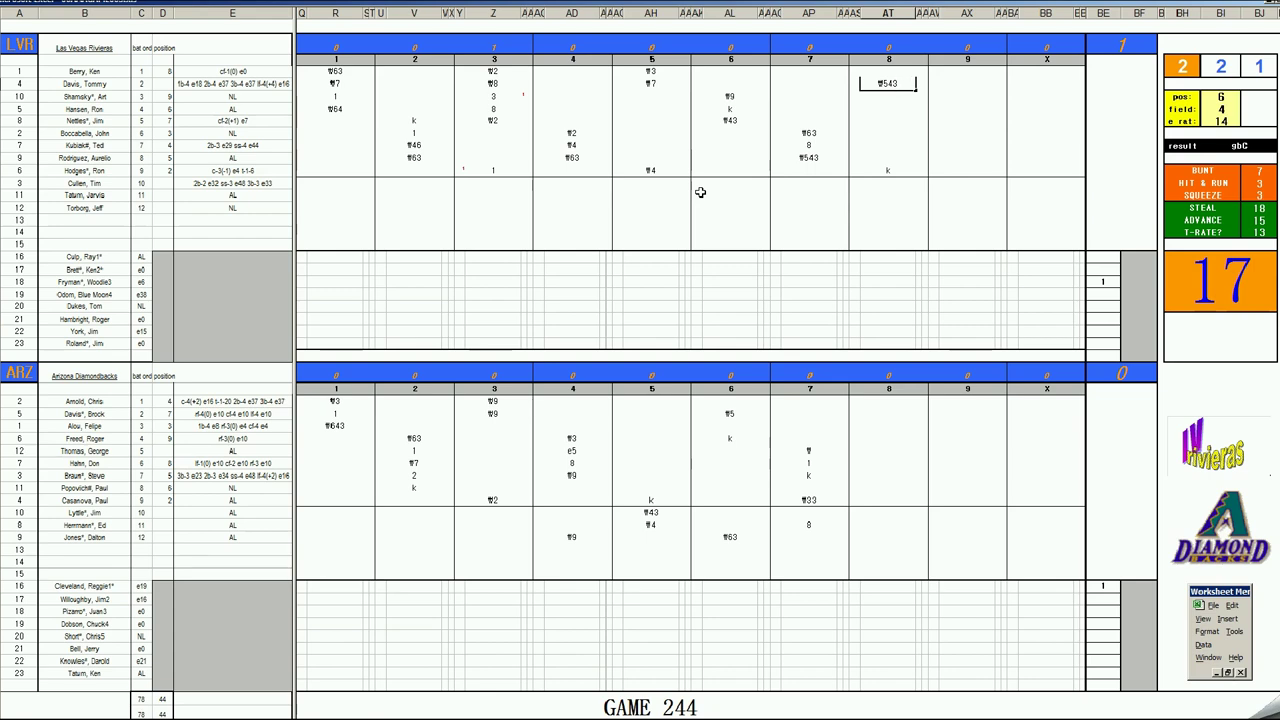
# Record a ¶43 play in Arizona's 8th-inning cell
pyautogui.click(881, 511)
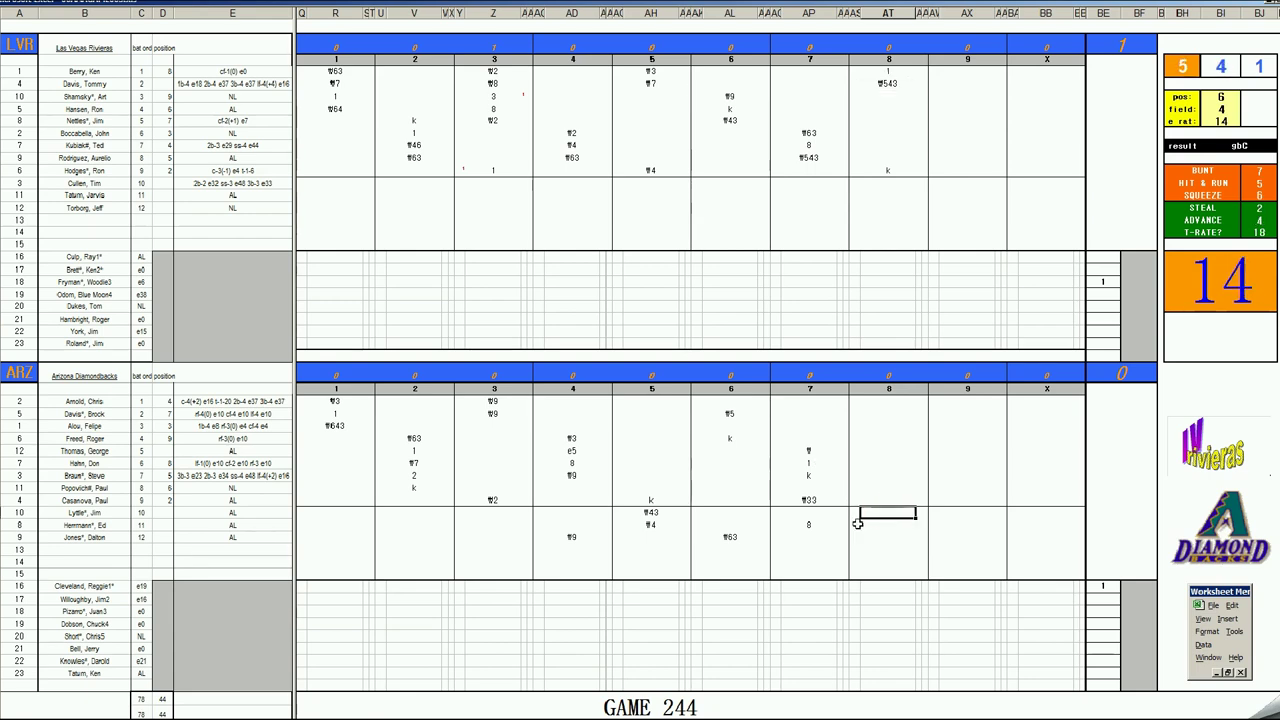
pyautogui.write('¶43')
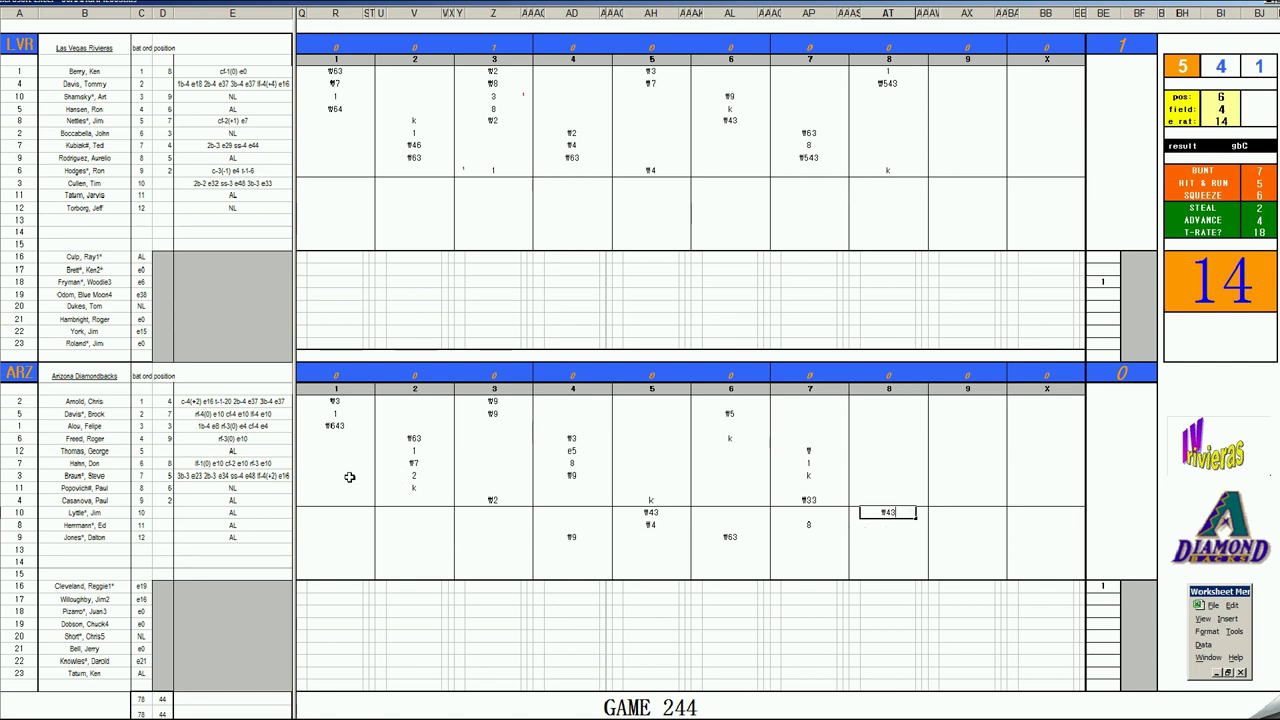
pyautogui.click(886, 415)
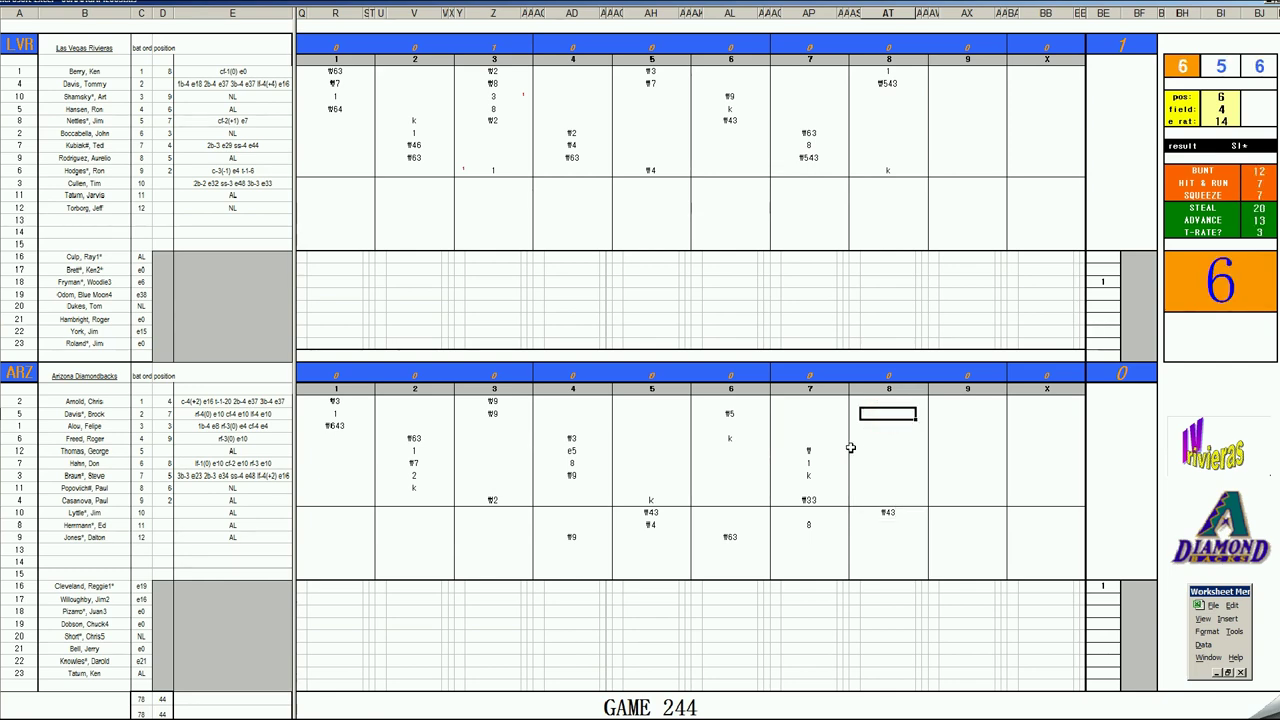
# Set the dice panel to position 7, field 2 and error rating 7
pyautogui.press('Tab')
pyautogui.write('7')
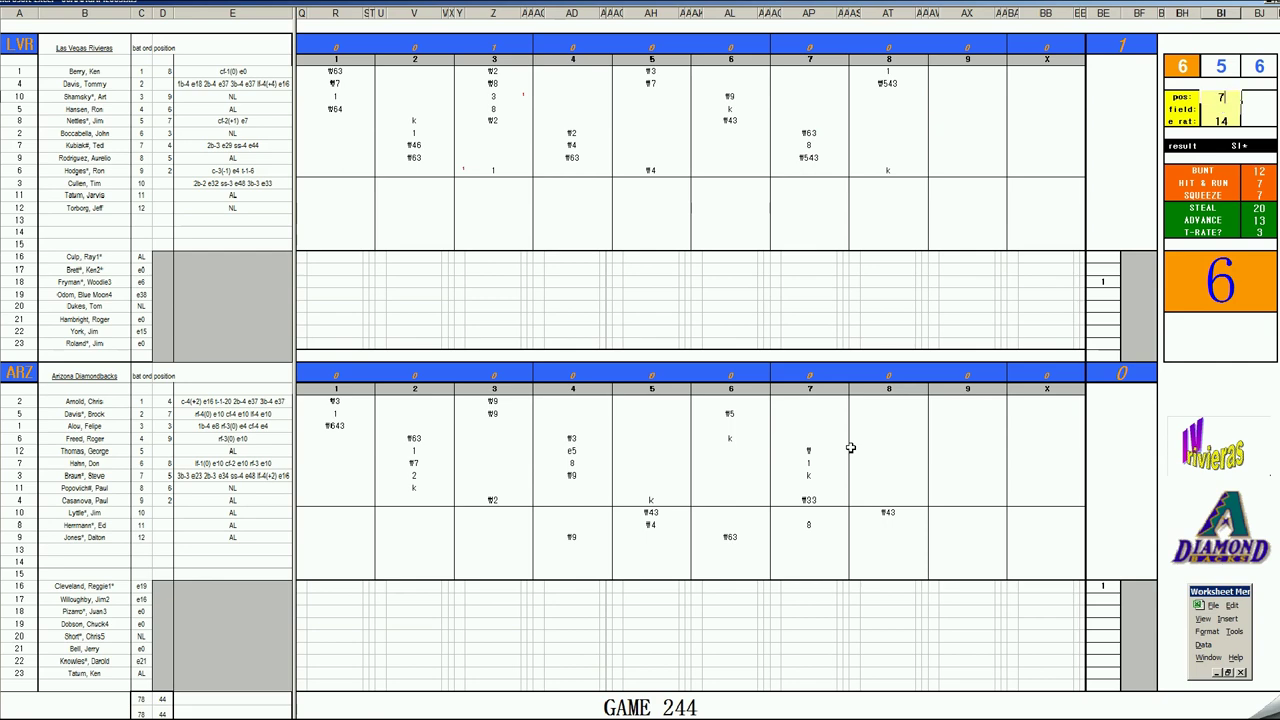
pyautogui.write('4')
pyautogui.press('Return')
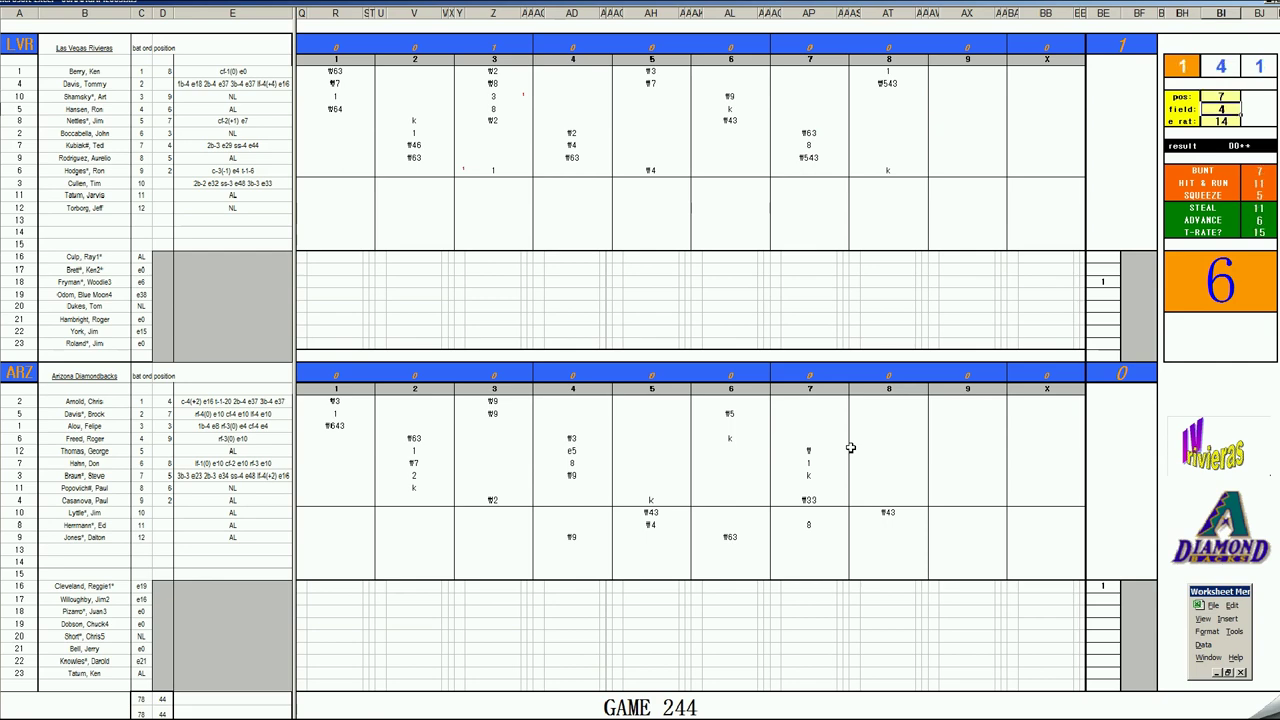
pyautogui.press('Up')
pyautogui.write('2')
pyautogui.press('Return')
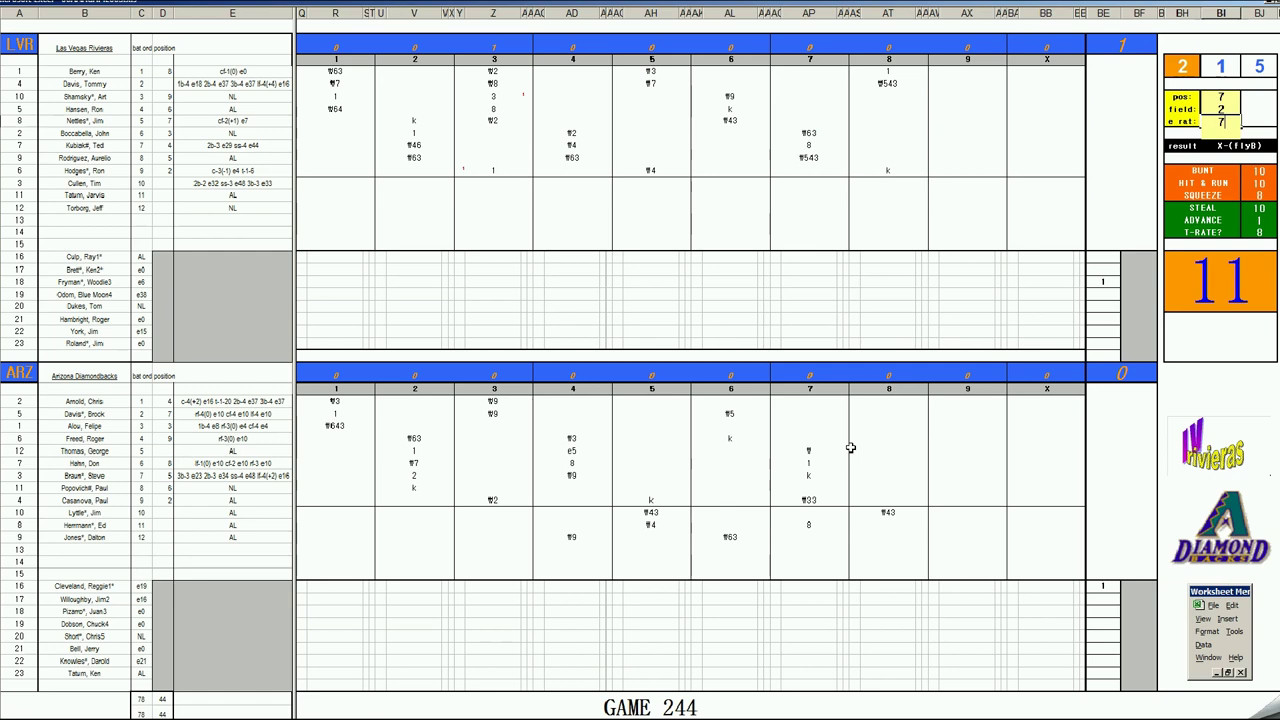
pyautogui.write('7')
pyautogui.press('Return')
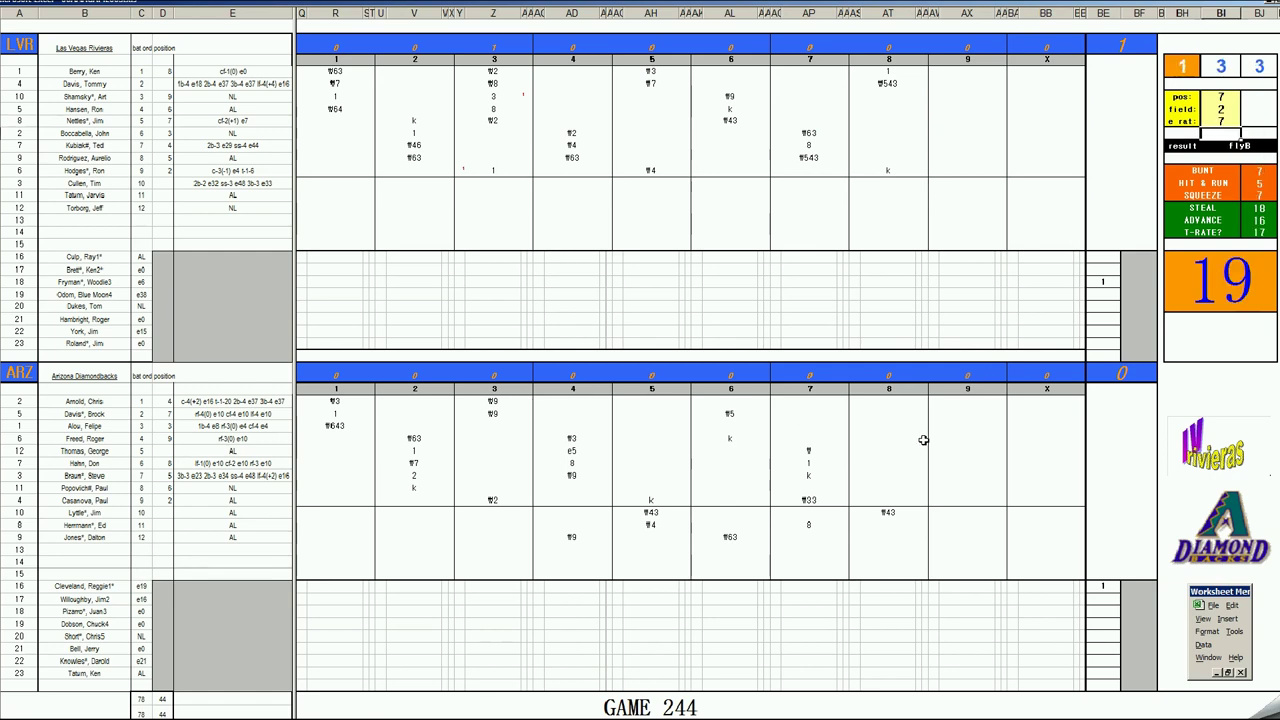
# Enter two f7 fly-outs and a 2 for the row-9 batter in Arizona's 8th inning
pyautogui.click(889, 413)
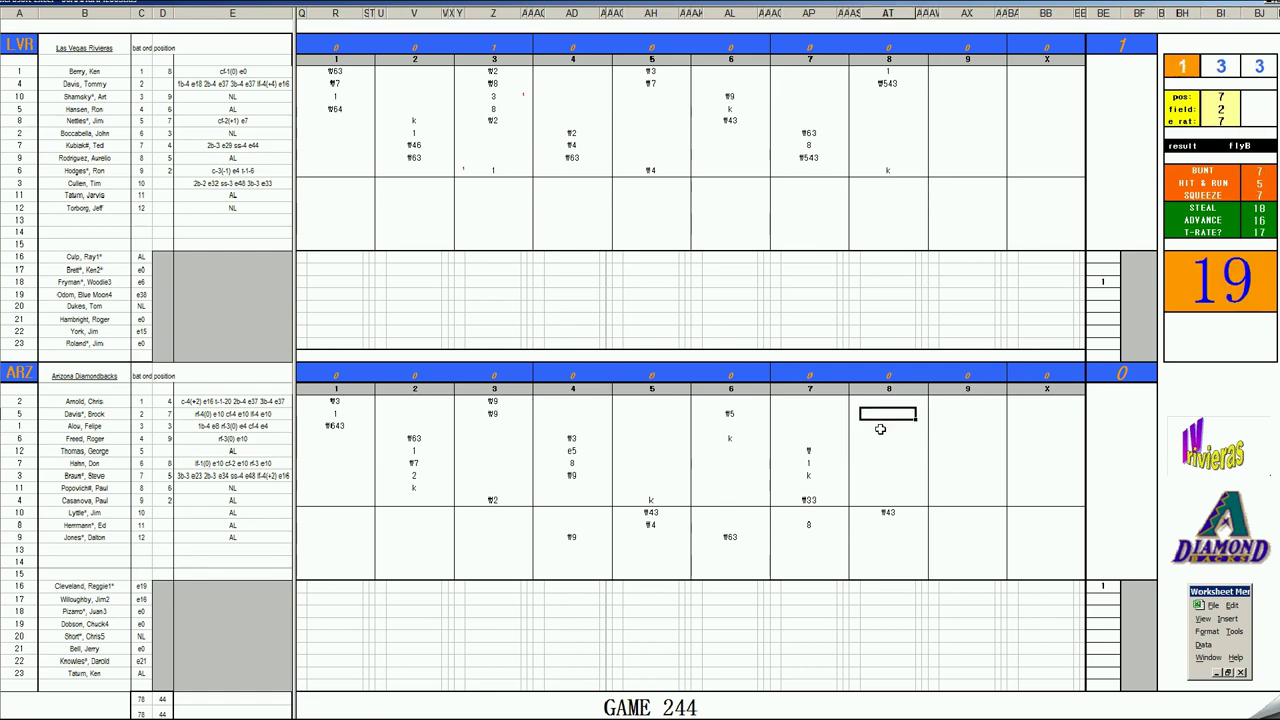
pyautogui.write('f7')
pyautogui.press('Return')
pyautogui.press('Down')
pyautogui.press('Down')
pyautogui.press('Down')
pyautogui.press('Down')
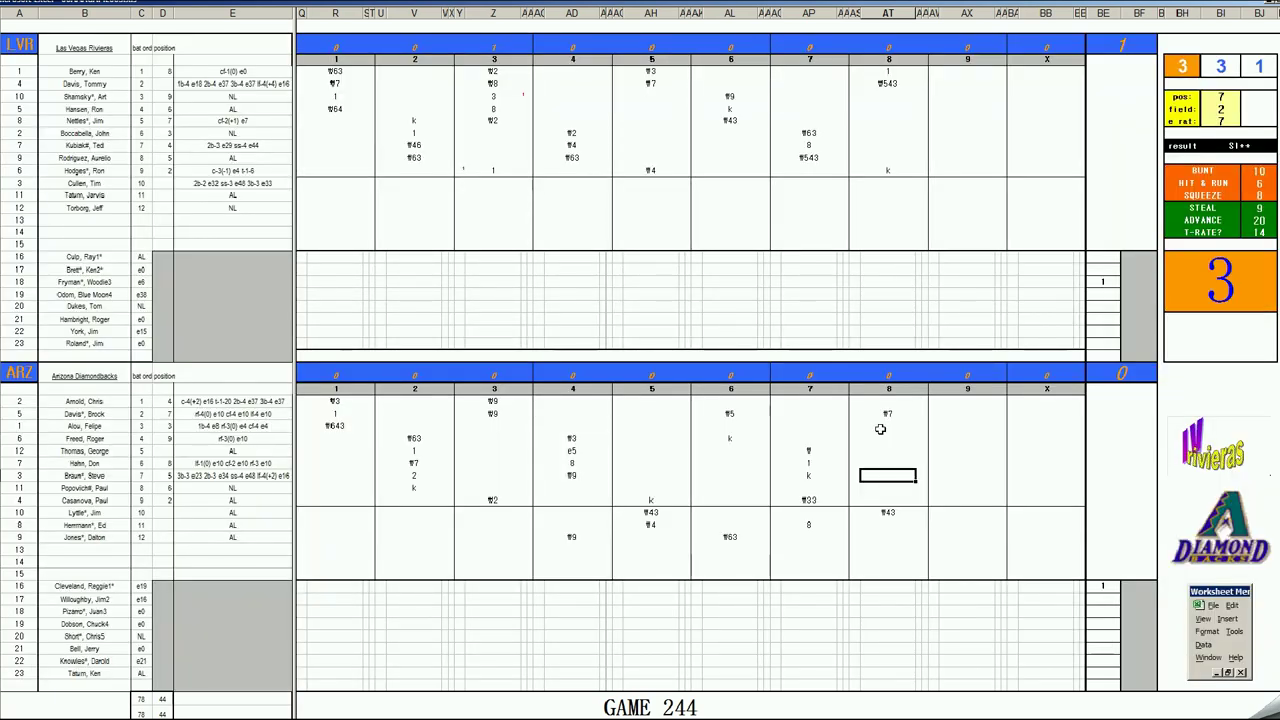
pyautogui.press('Down')
pyautogui.press('Down')
pyautogui.press('Down')
pyautogui.press('Down')
pyautogui.press('Down')
pyautogui.write('2')
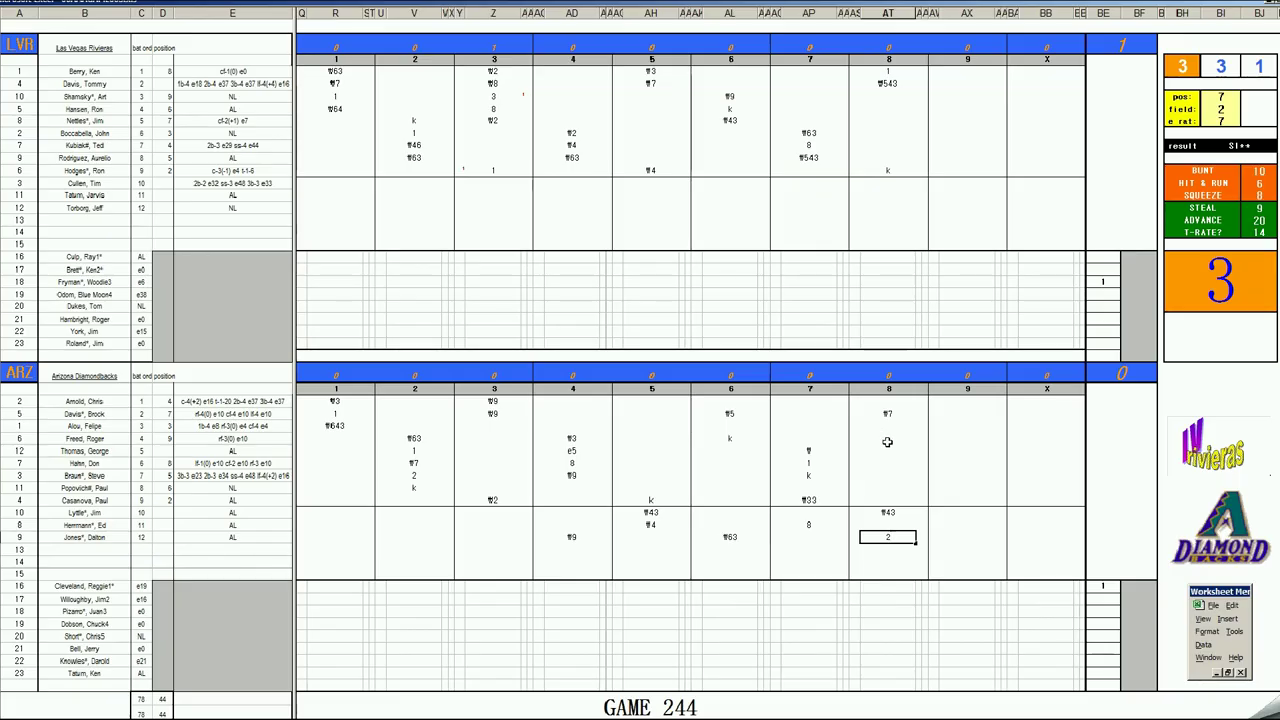
pyautogui.click(887, 439)
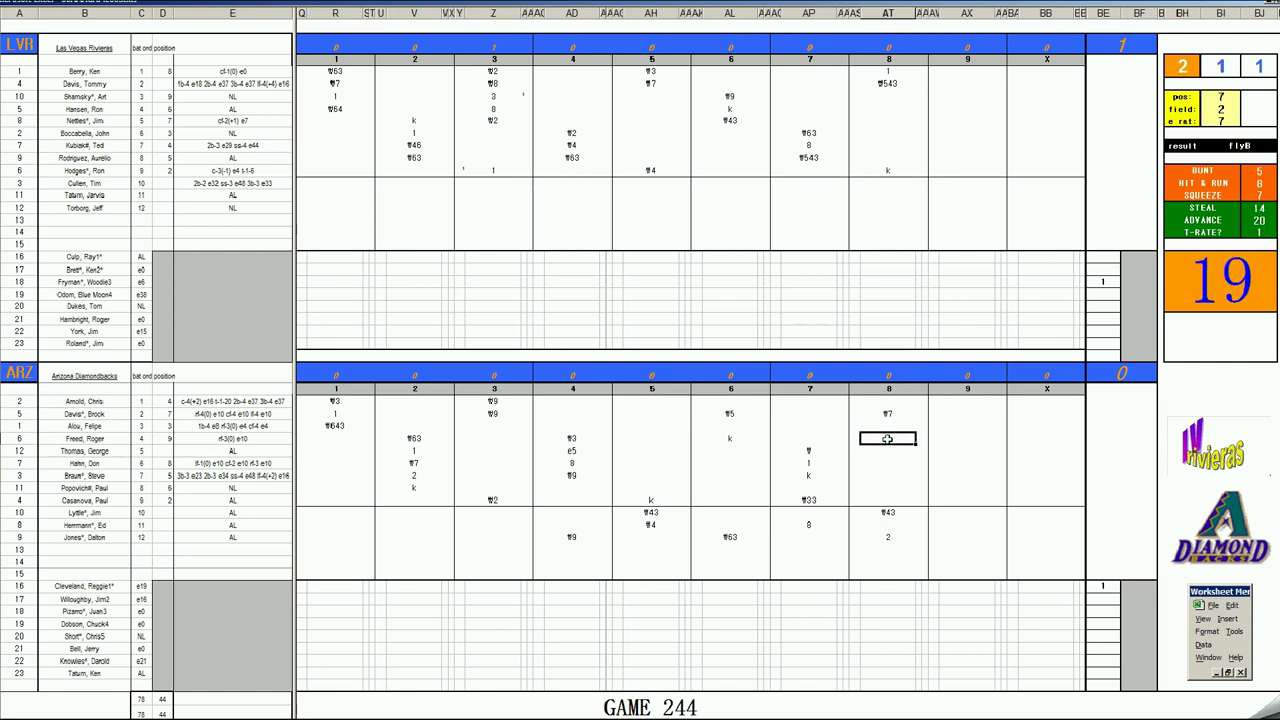
pyautogui.write('f7')
# Enter #8, k and #53 in the Las Vegas inning-9 batter cells
pyautogui.click(955, 187)
pyautogui.write('f')
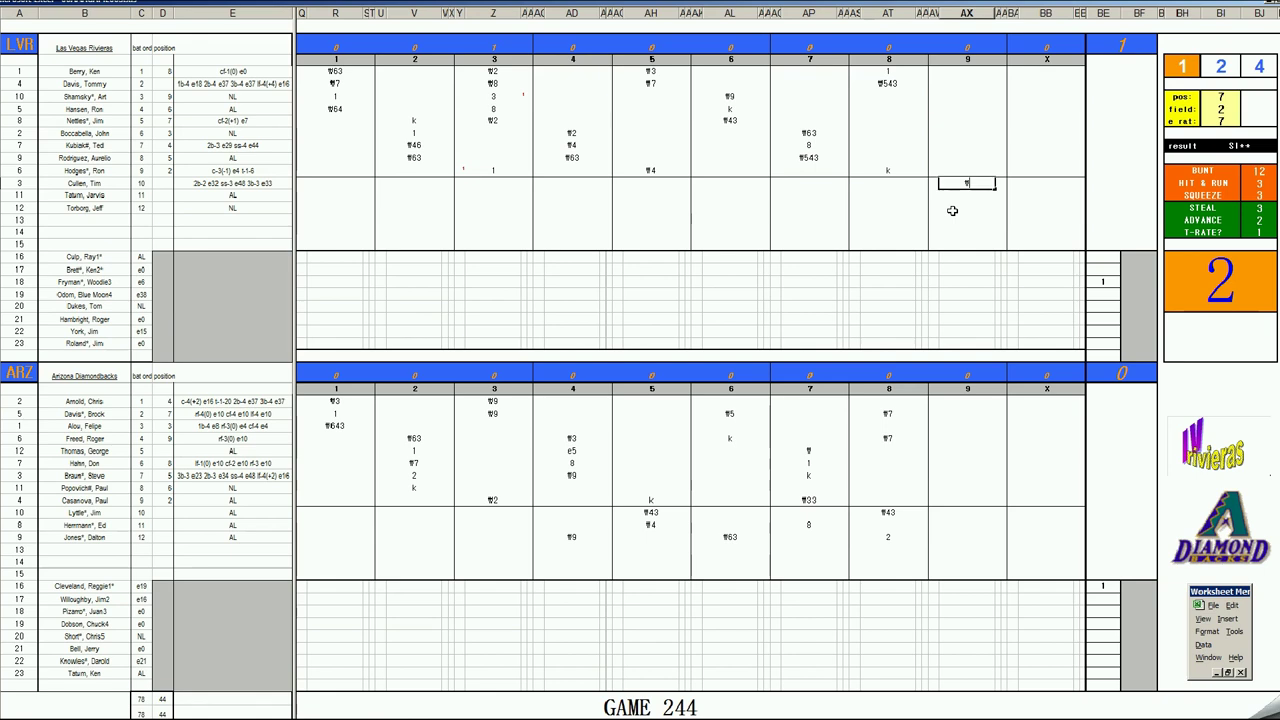
pyautogui.write('#8')
pyautogui.press('Up')
pyautogui.press('Up')
pyautogui.press('Up')
pyautogui.press('Up')
pyautogui.press('Up')
pyautogui.press('Up')
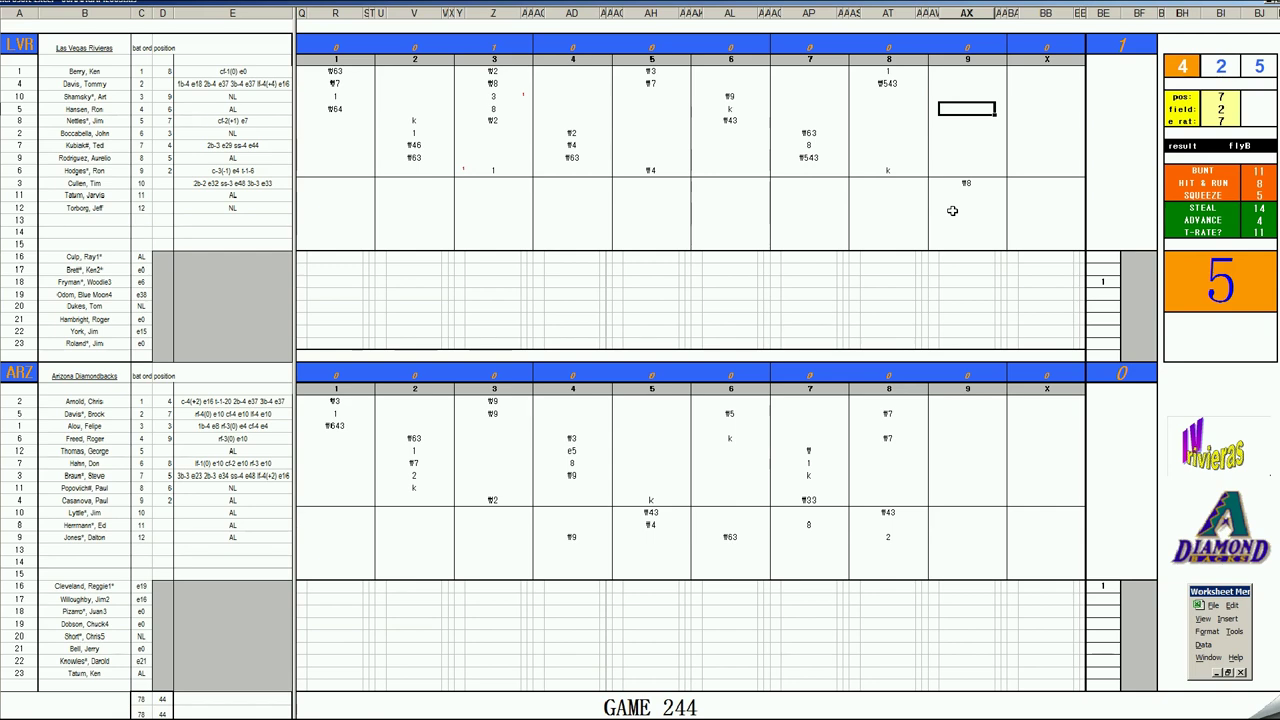
pyautogui.write('k')
pyautogui.press('Return')
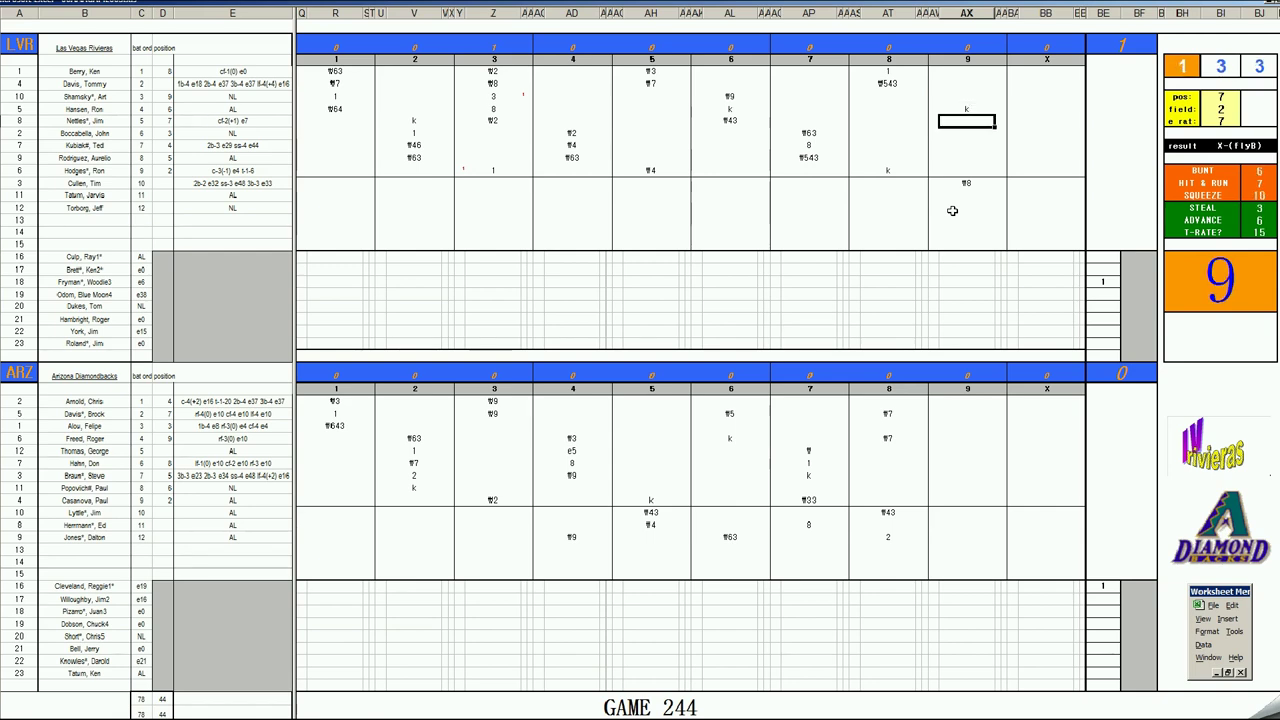
pyautogui.write('#53')
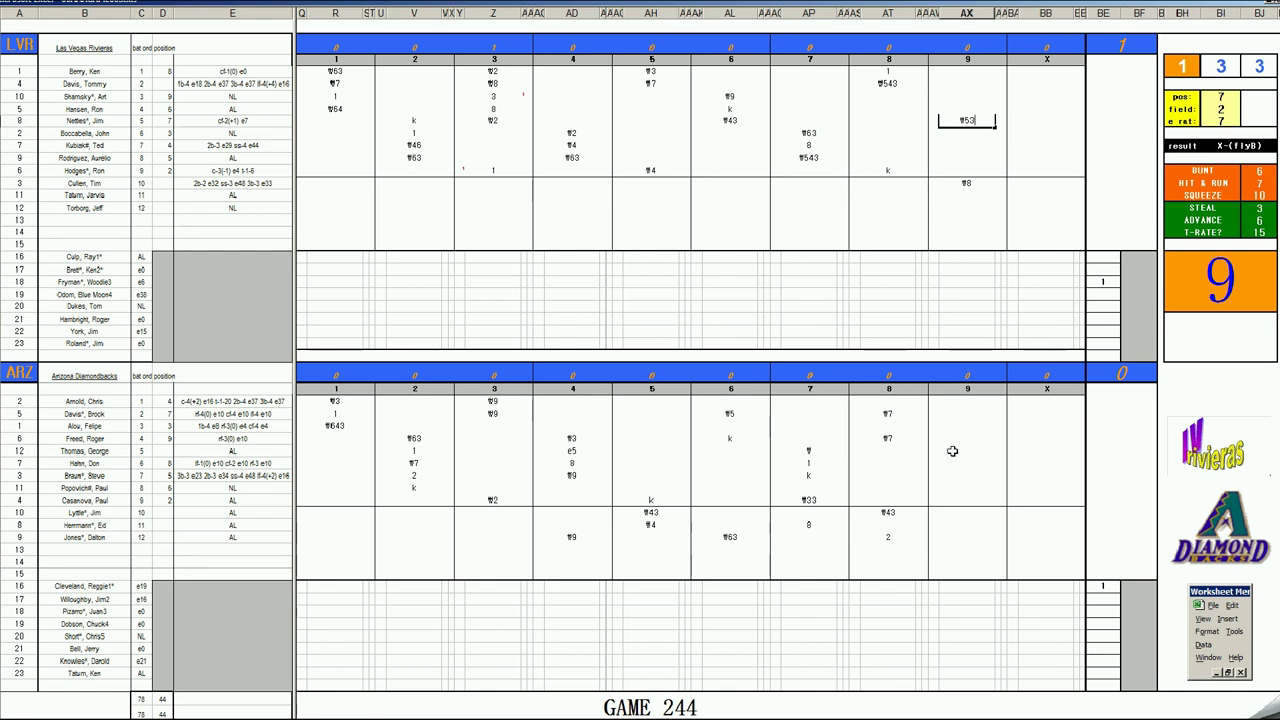
# Enter a 1 in Arizona's 9th inning and f8 in the Las Vegas bench cell
pyautogui.click(952, 451)
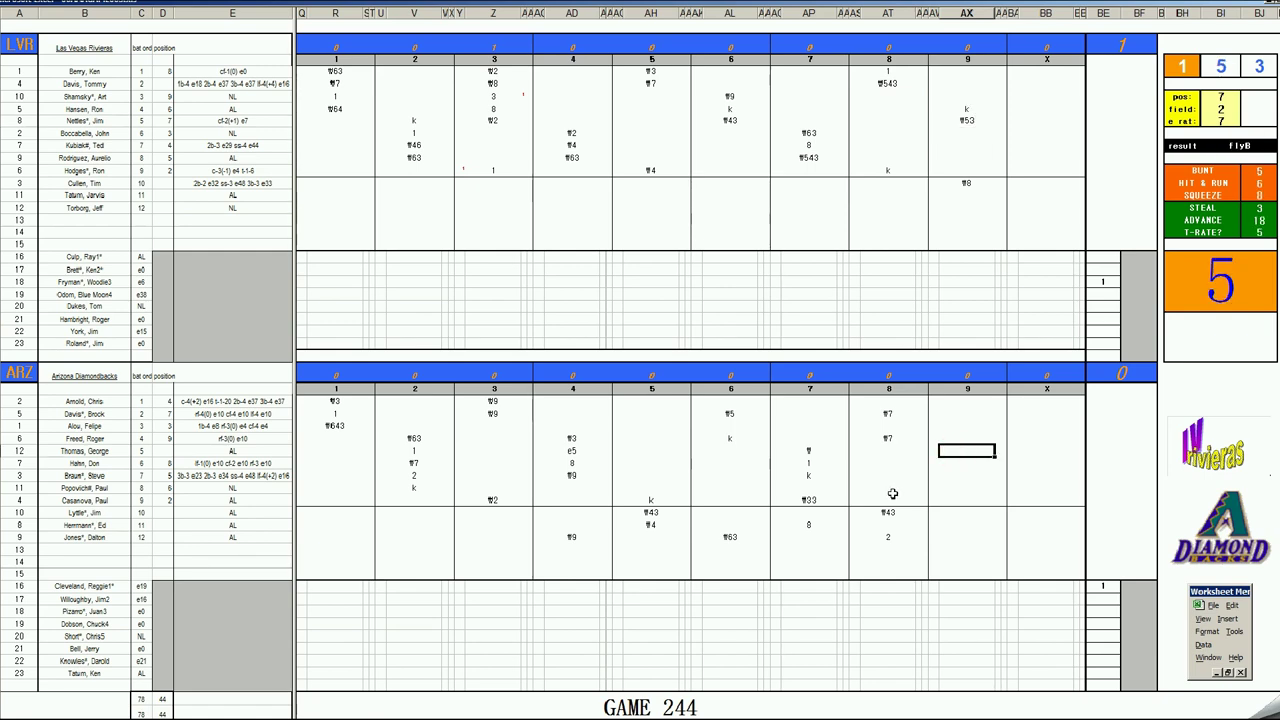
pyautogui.write('1')
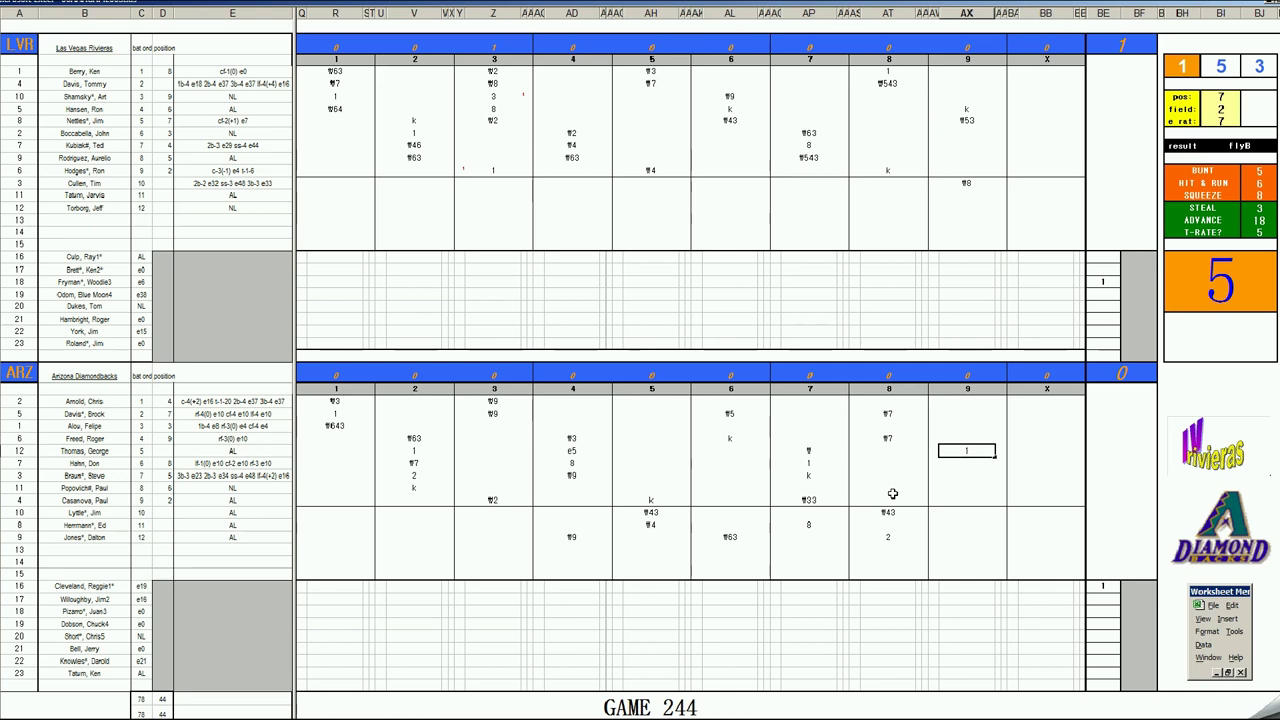
pyautogui.click(1136, 287)
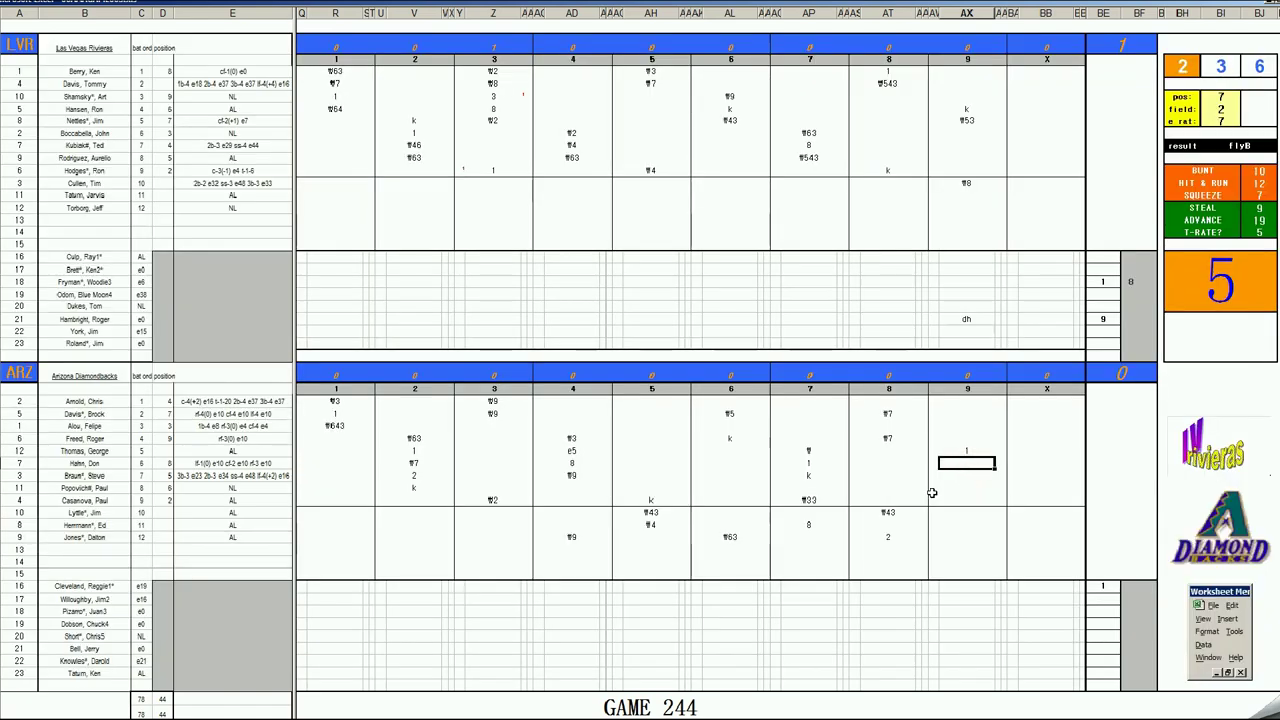
pyautogui.write('f8')
# Add +1/3 and 9 to the Las Vegas bench cells, then an 8 for Arizona's row-3 9th-inning batter
pyautogui.click(1130, 319)
pyautogui.write('+1/3')
pyautogui.press('Return')
pyautogui.press('Down')
pyautogui.write('9')
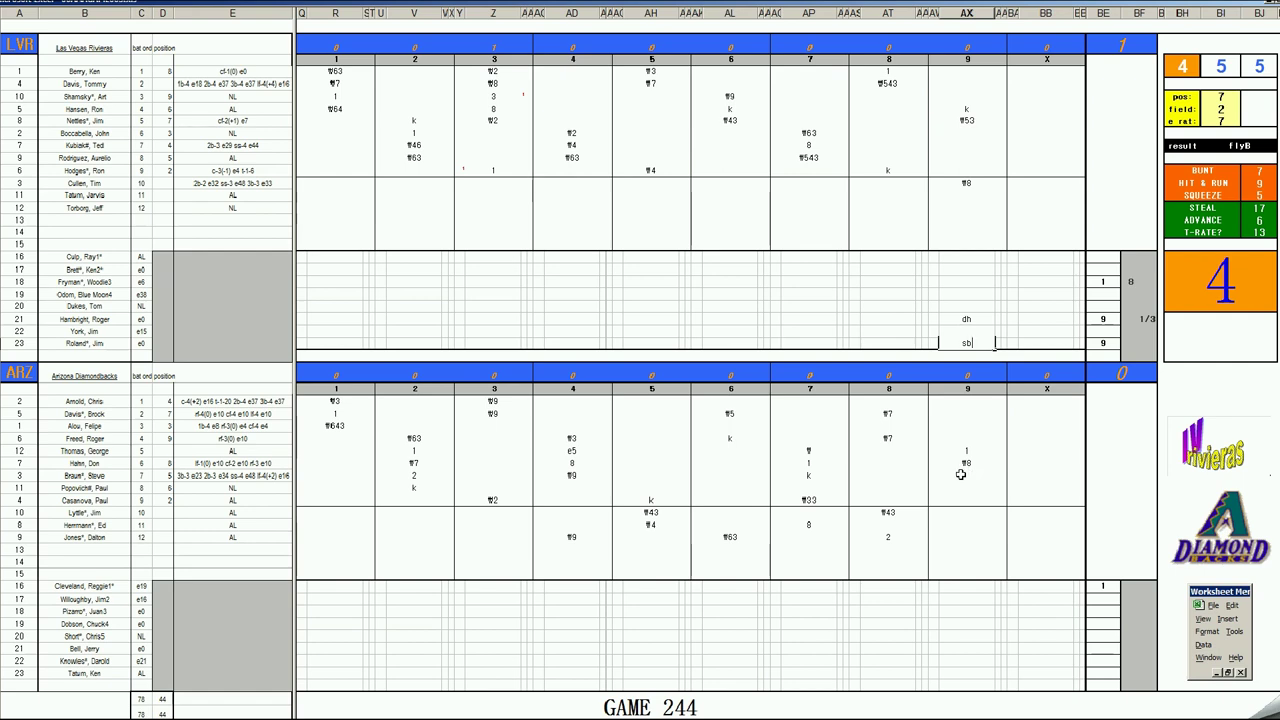
pyautogui.click(960, 475)
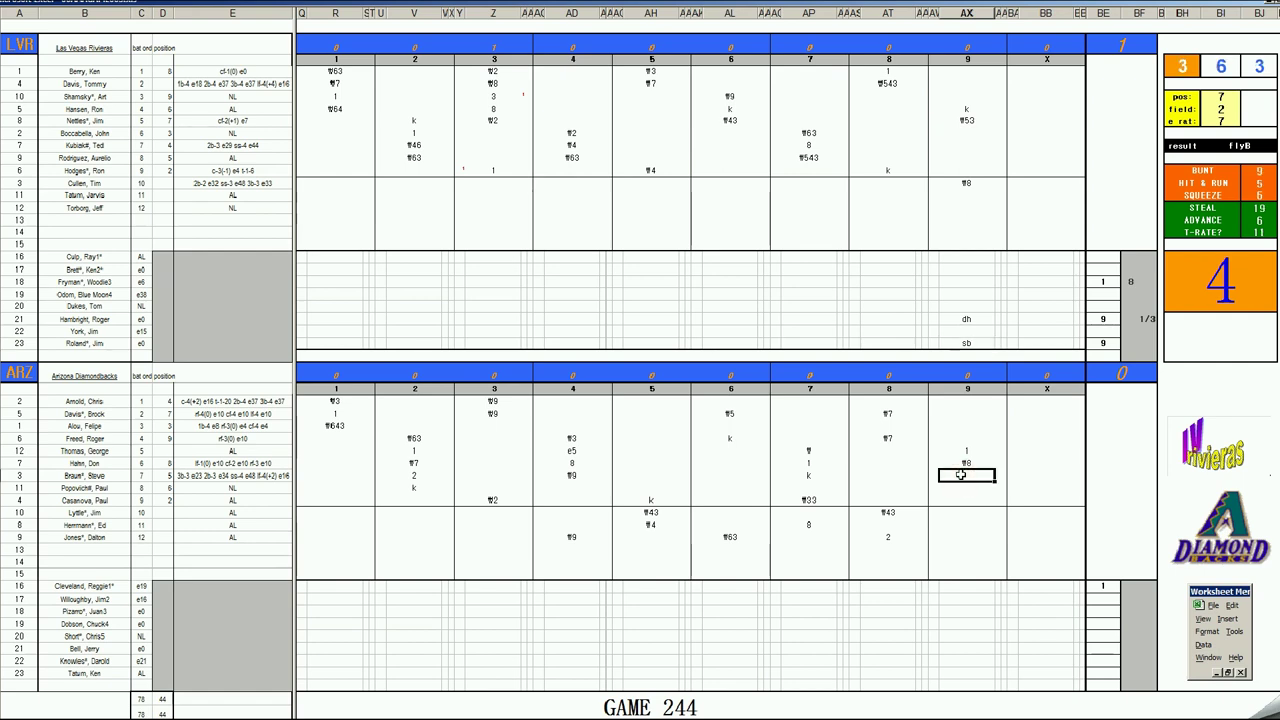
pyautogui.write('8')
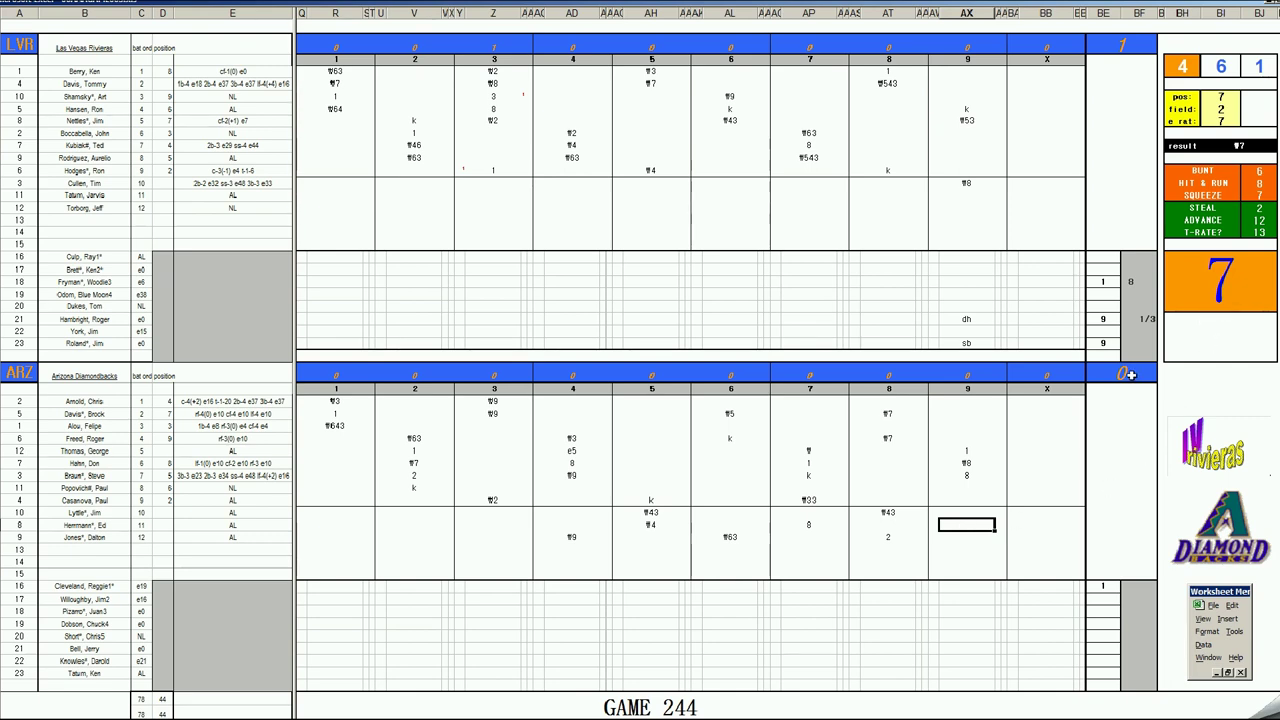
# Enter Arizona's 9th-inning results with an RBI count of 2, putting Arizona ahead 2–1
pyautogui.write('1')
pyautogui.click(965, 500)
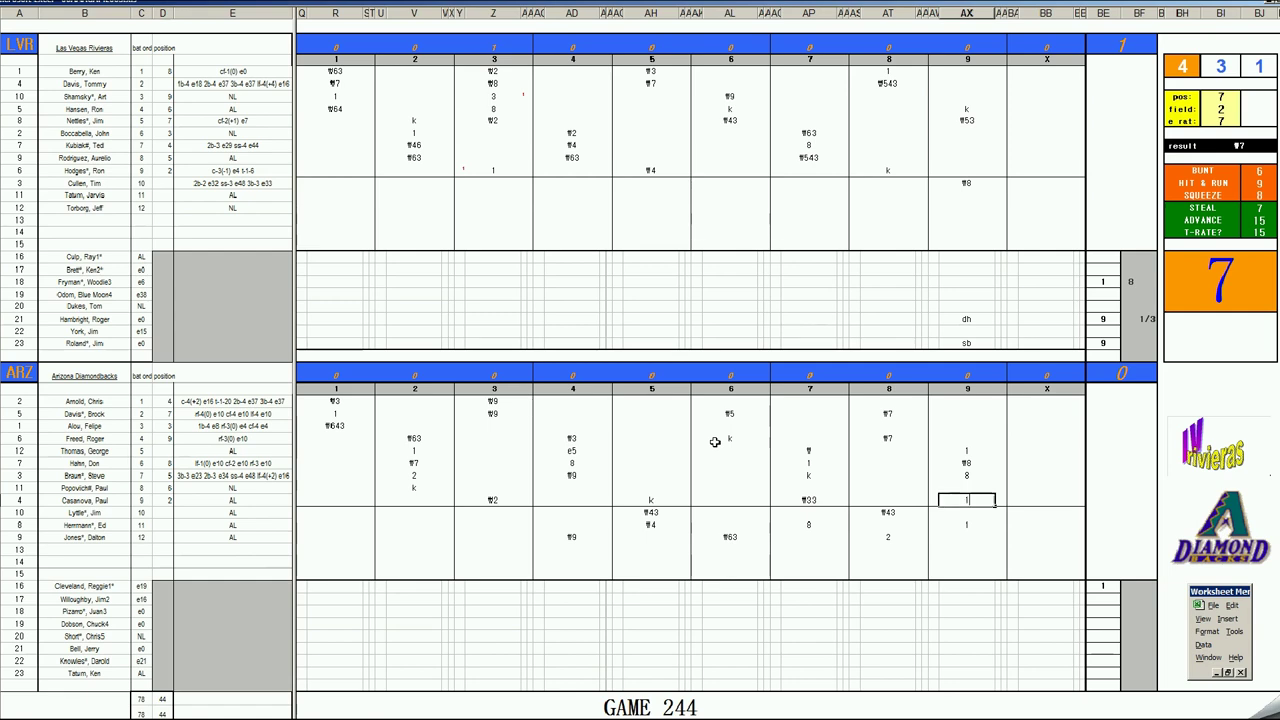
pyautogui.write('1')
pyautogui.press('Tab')
pyautogui.write('2')
pyautogui.hotkey('shift', 'Tab')
pyautogui.press('Up')
pyautogui.press('Up')
pyautogui.press('Up')
pyautogui.write('1')
pyautogui.press('Return')
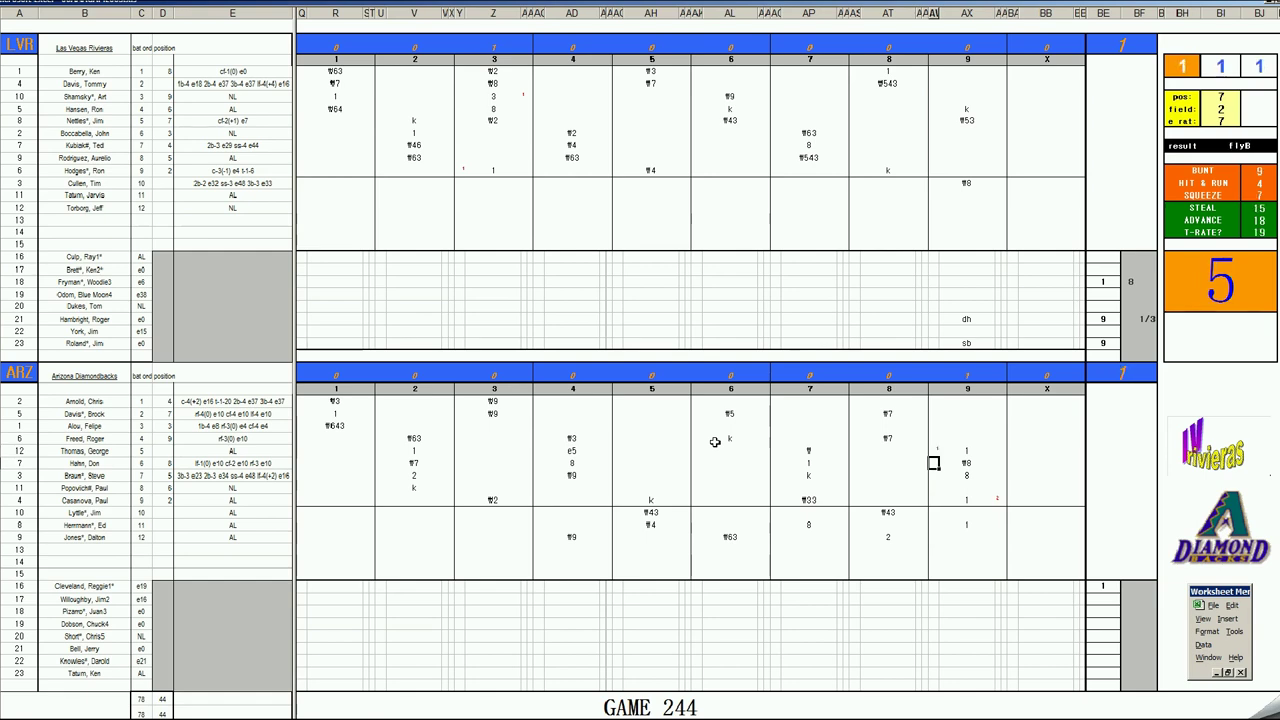
pyautogui.press('Down')
pyautogui.write('1')
pyautogui.press('Return')
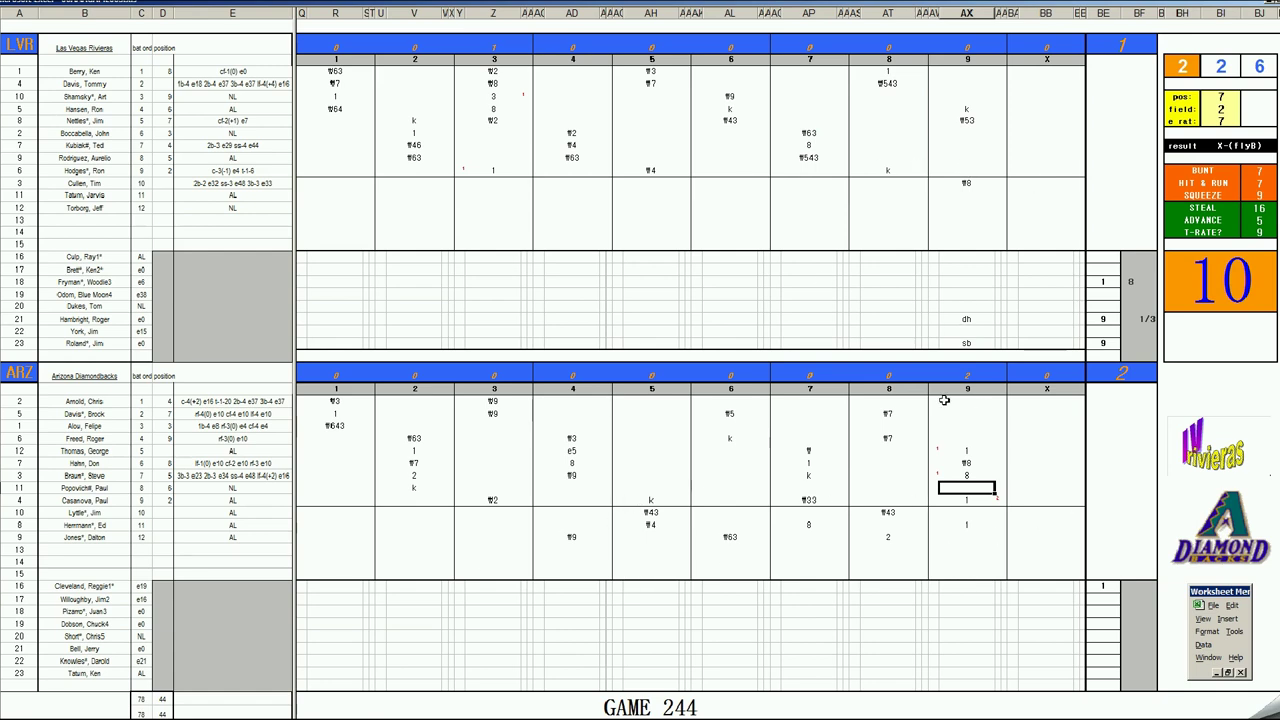
# Check Braun, Lyttle and Casanova's 9th-inning results and give Roland 0 innings pitched
pyautogui.click(1139, 343)
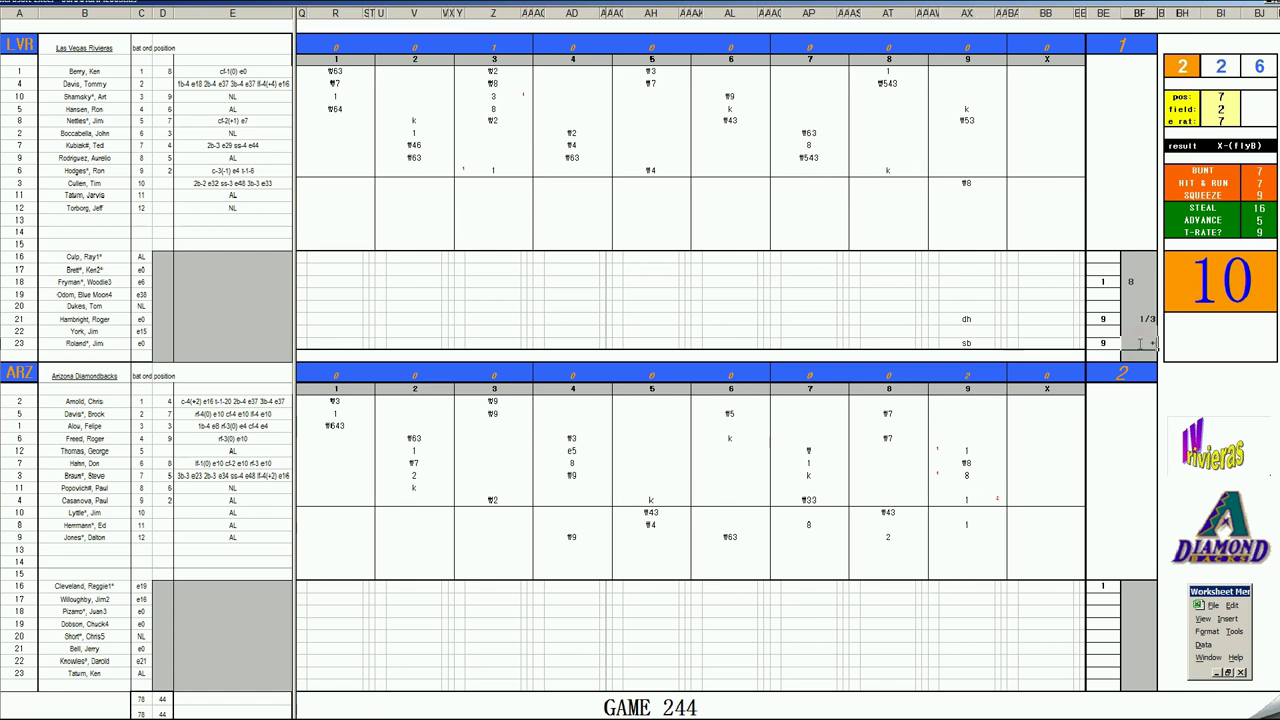
pyautogui.write('2/3')
pyautogui.press('F9')
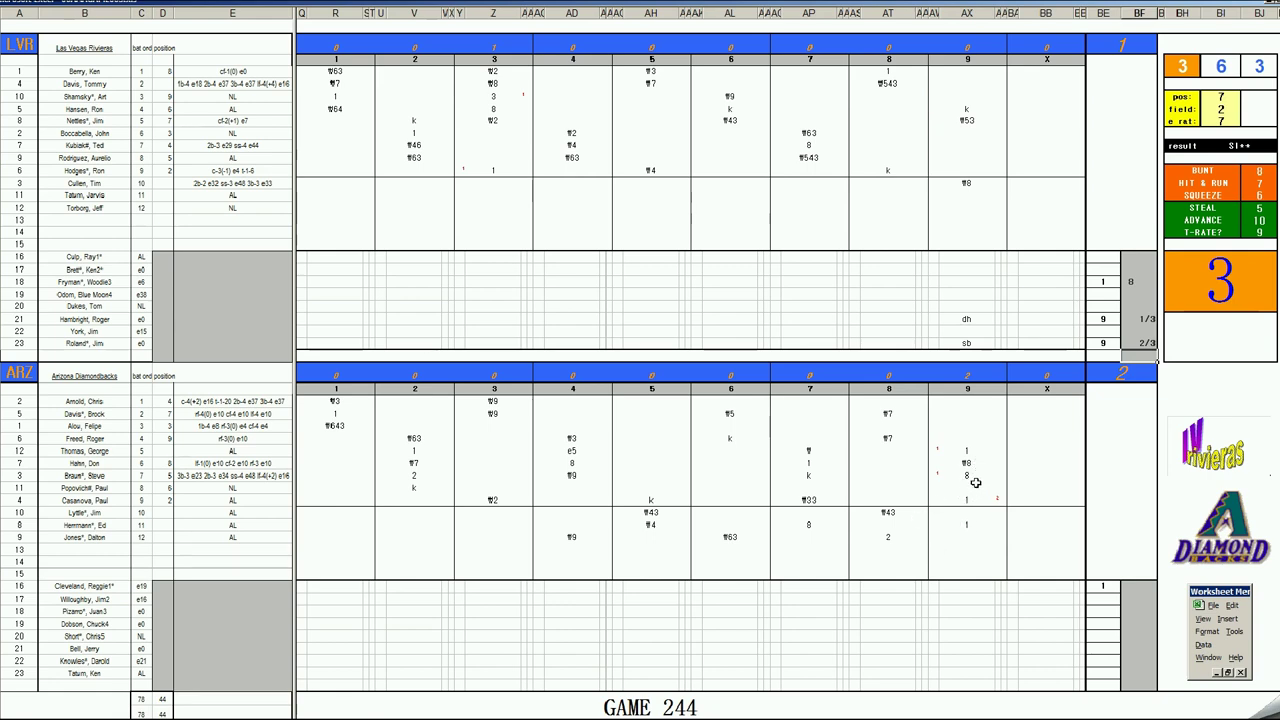
pyautogui.click(966, 476)
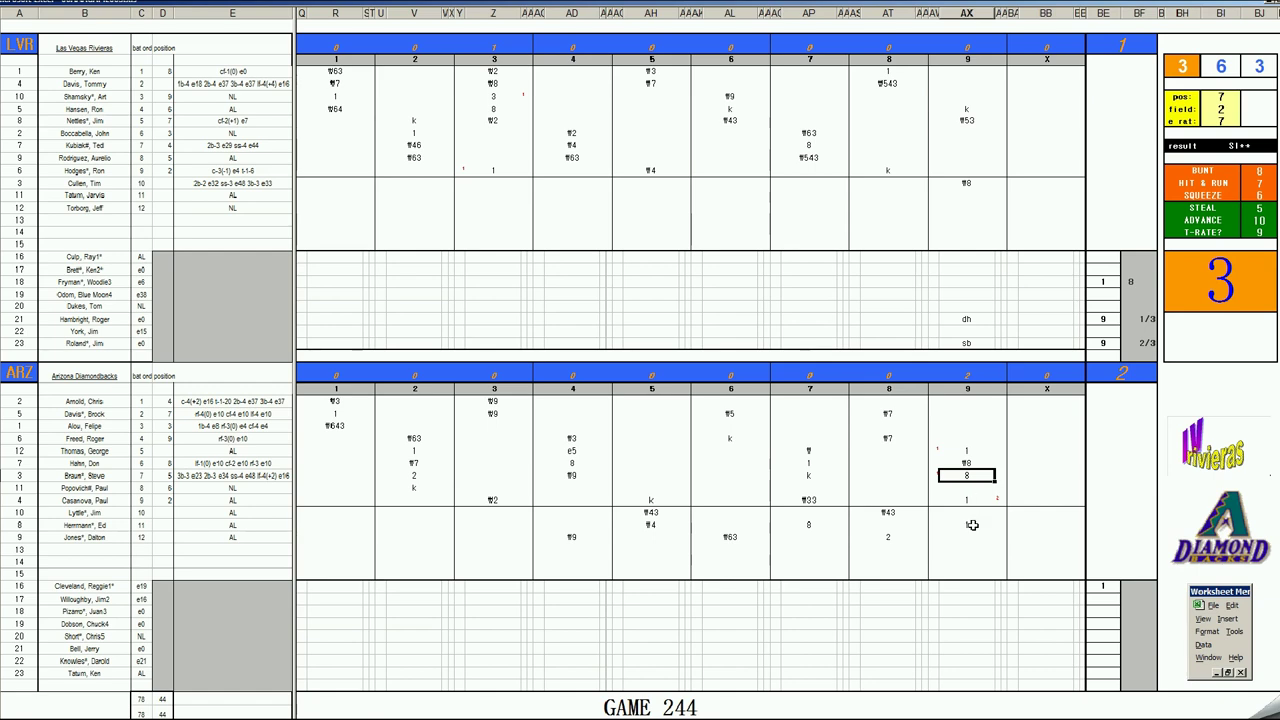
pyautogui.click(966, 524)
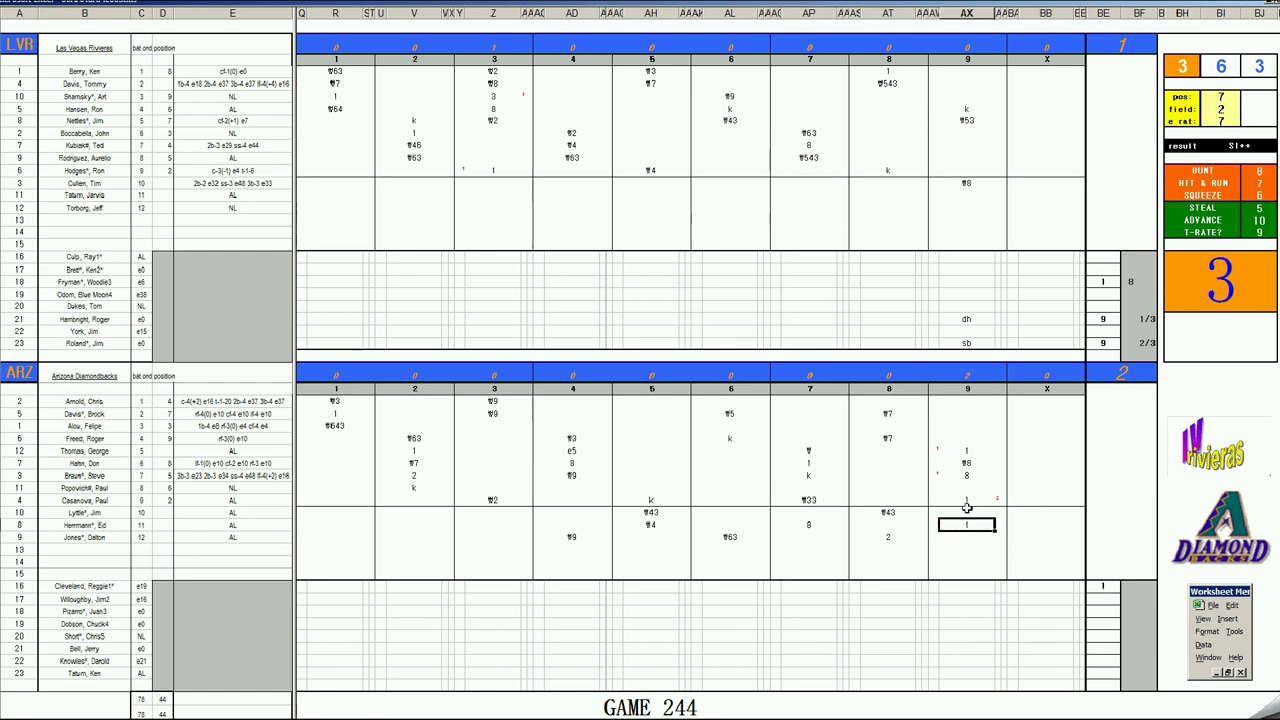
pyautogui.click(967, 502)
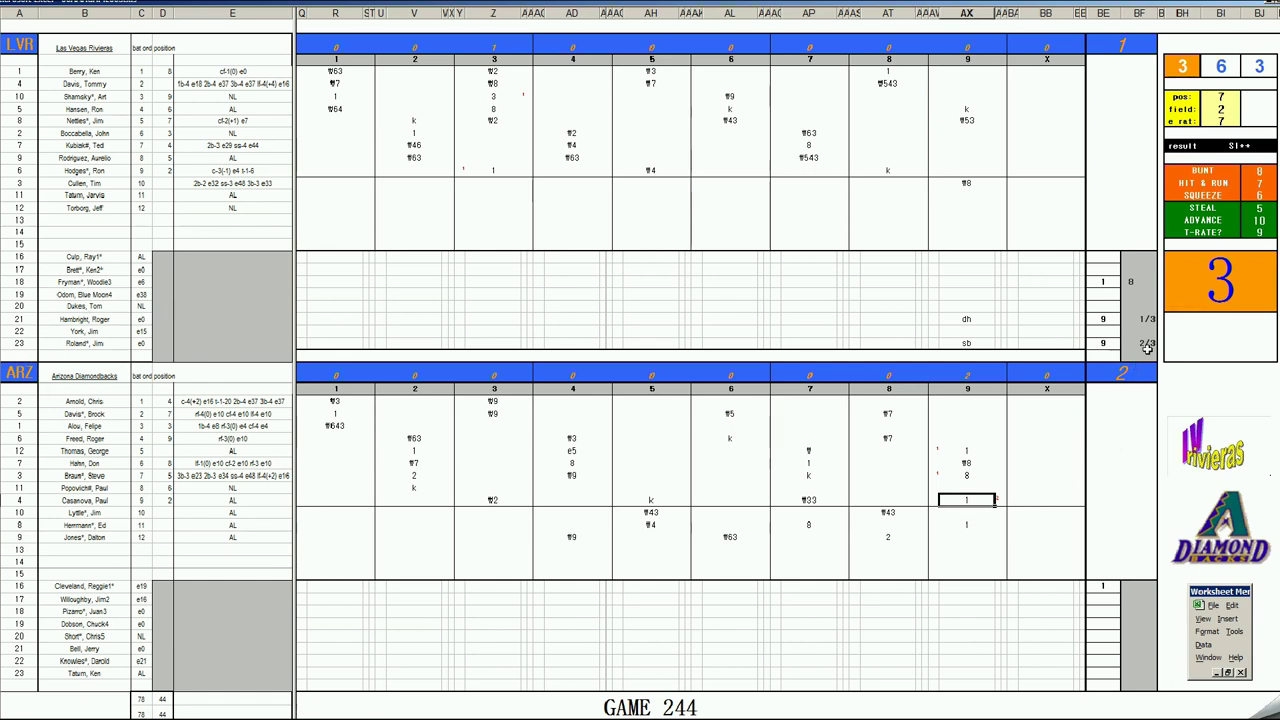
pyautogui.click(1148, 344)
pyautogui.write('0')
pyautogui.press('Return')
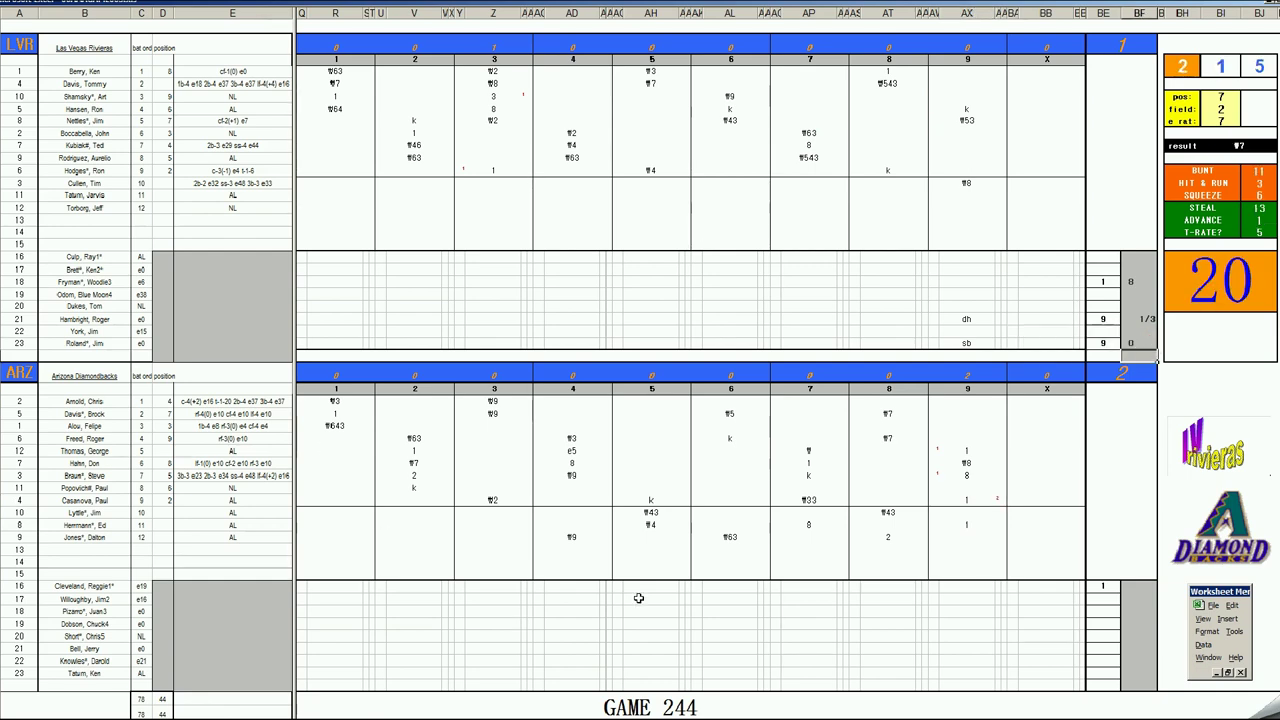
# Credit Cleveland with 9 innings pitched in the Arizona block
pyautogui.click(1137, 586)
pyautogui.write('9')
pyautogui.press('Return')
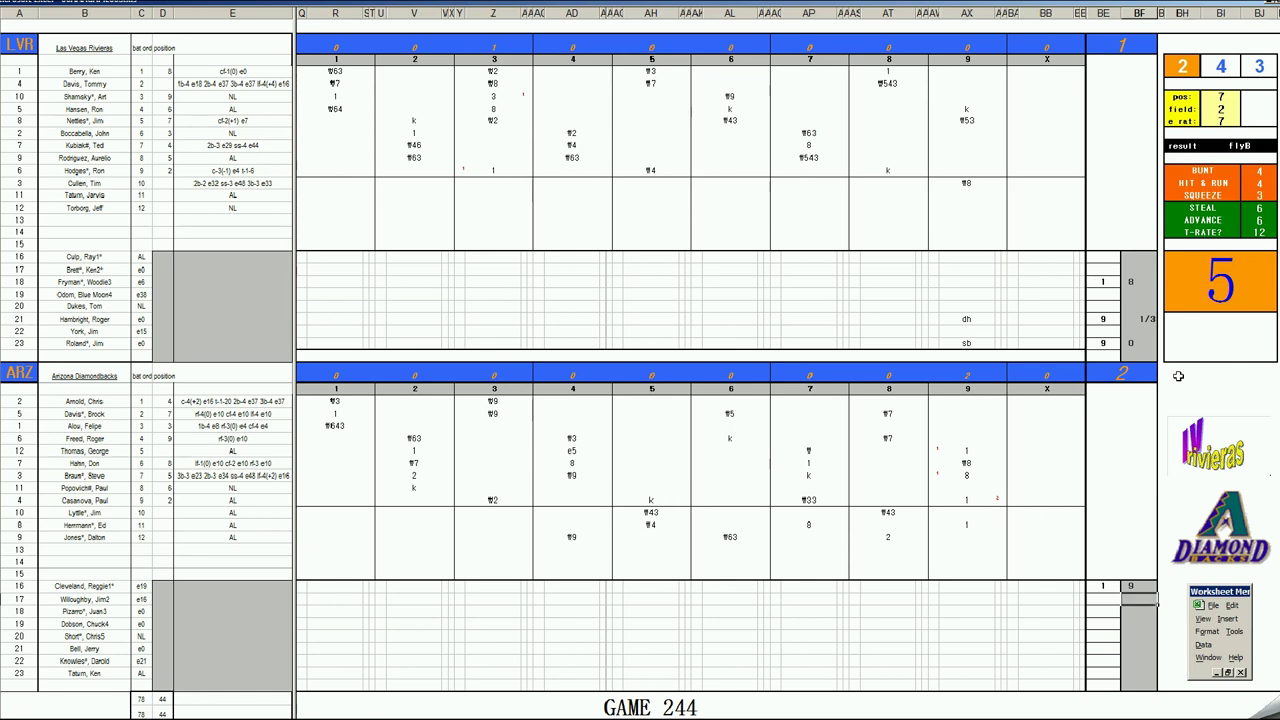
pyautogui.click(196, 623)
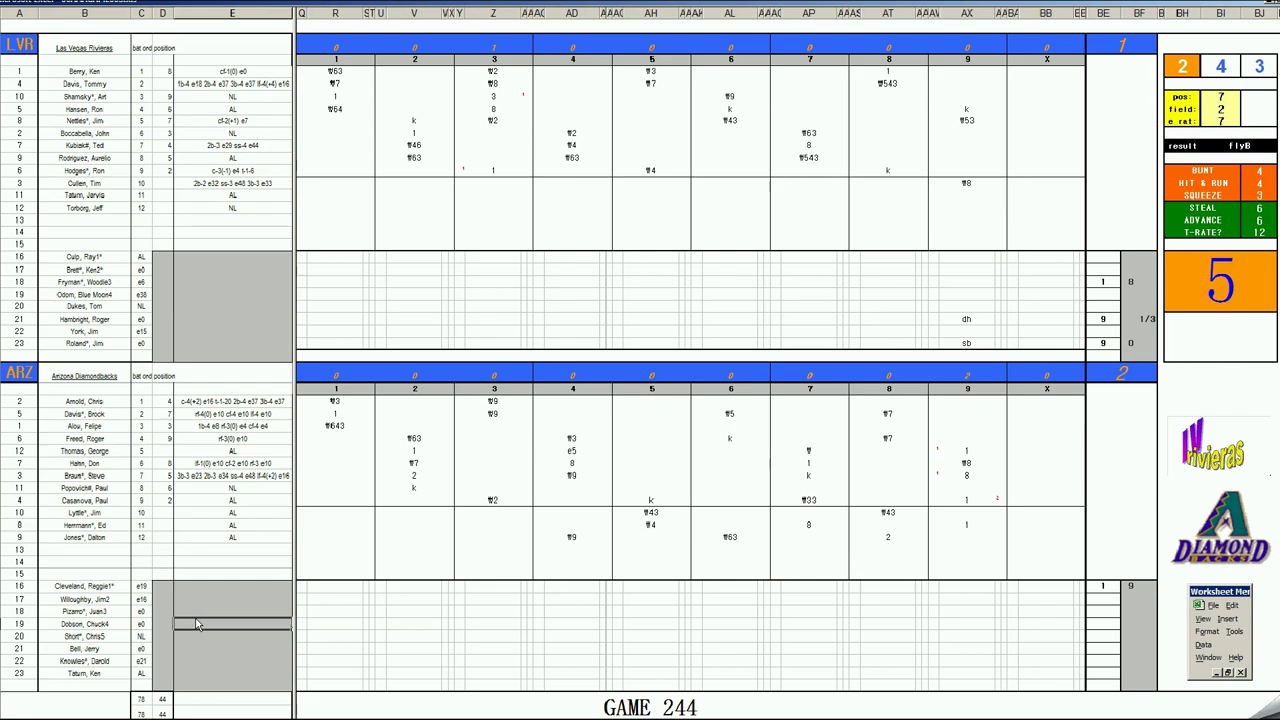
# Run the end-of-game macro with Ctrl+N to compile the Game 244 box score
pyautogui.hotkey('ctrl', 'n')
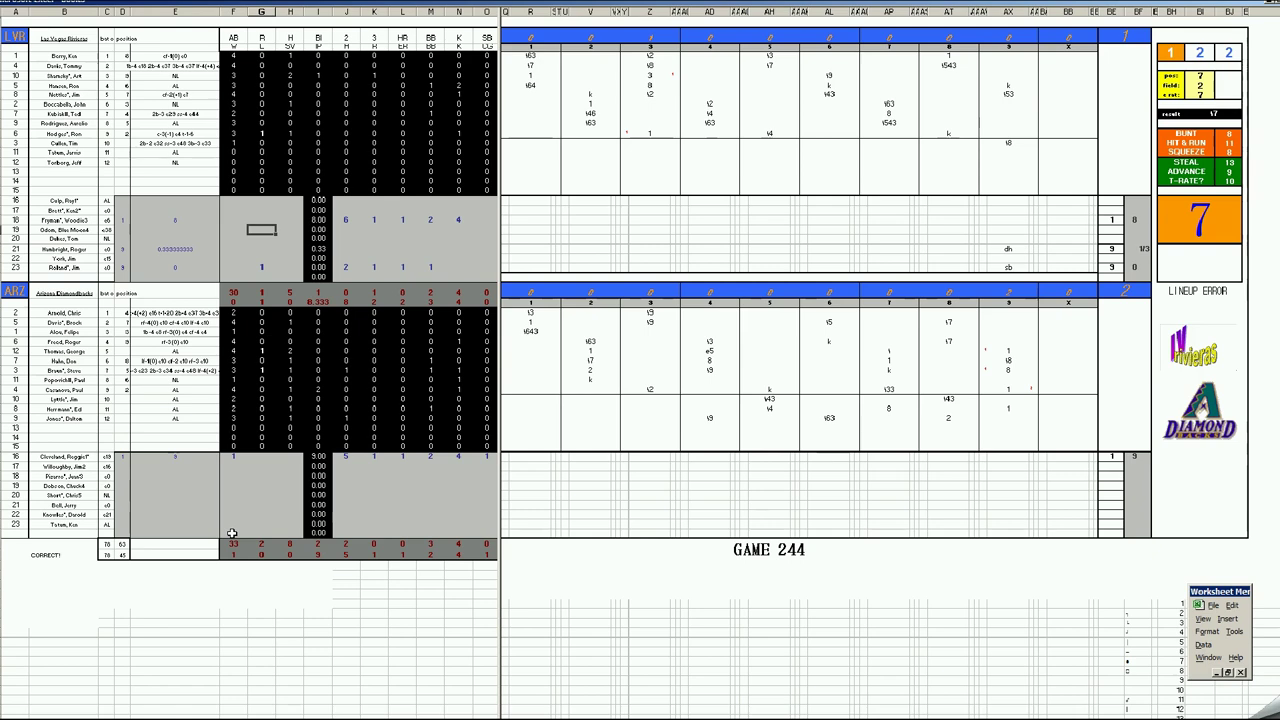
# Save the Game 244 workbook as 44arzlvr.xls, overwriting the existing file
pyautogui.hotkey('ctrl', 's')
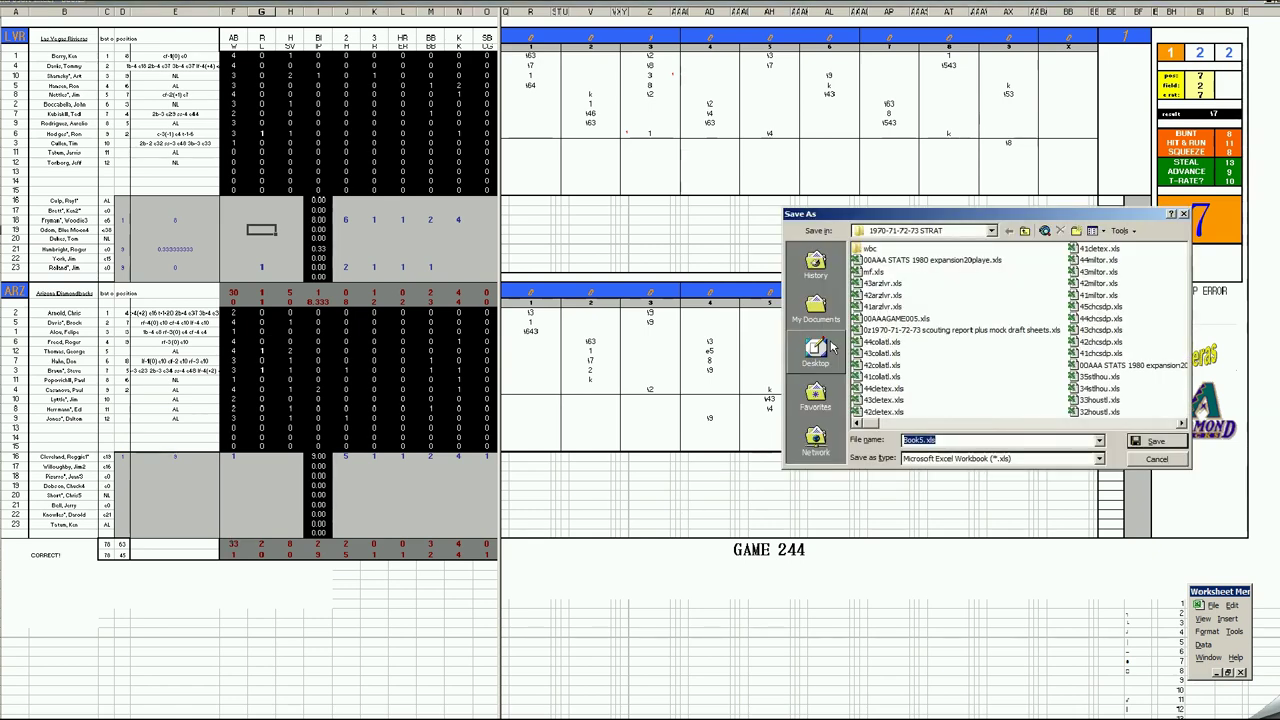
pyautogui.click(897, 284)
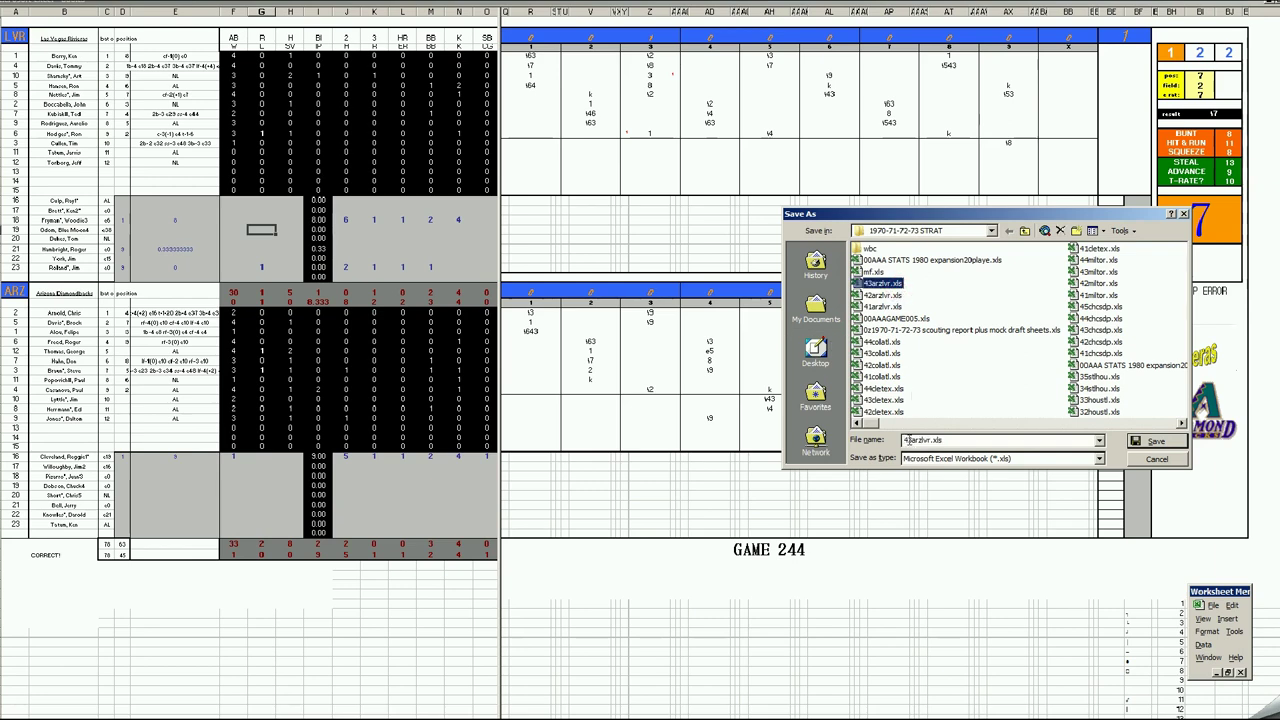
pyautogui.click(909, 440)
pyautogui.press('BackSpace')
pyautogui.write('4')
pyautogui.press('Return')
pyautogui.press('F12')
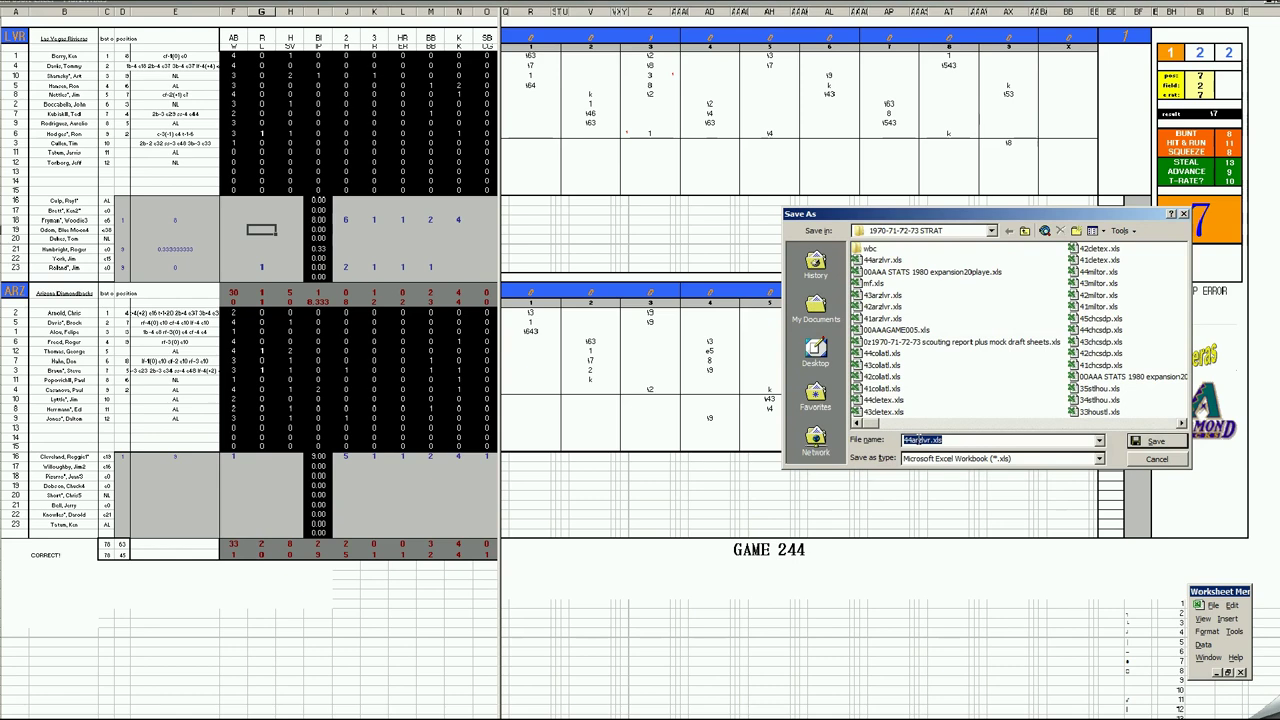
pyautogui.press('Return')
# Close the game file, keep the box score on the clipboard, and switch to season stats
pyautogui.press('Return')
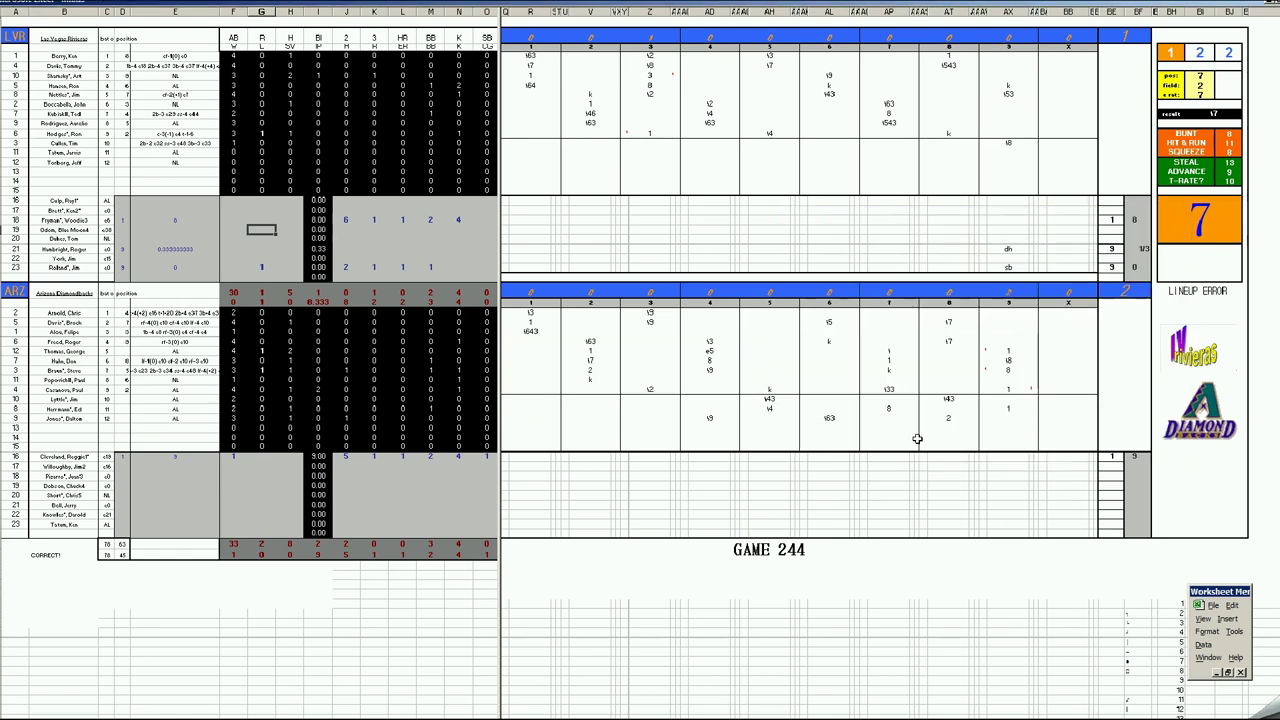
pyautogui.hotkey('ctrl', 'w')
pyautogui.press('Return')
pyautogui.hotkey('ctrl', 'F6')
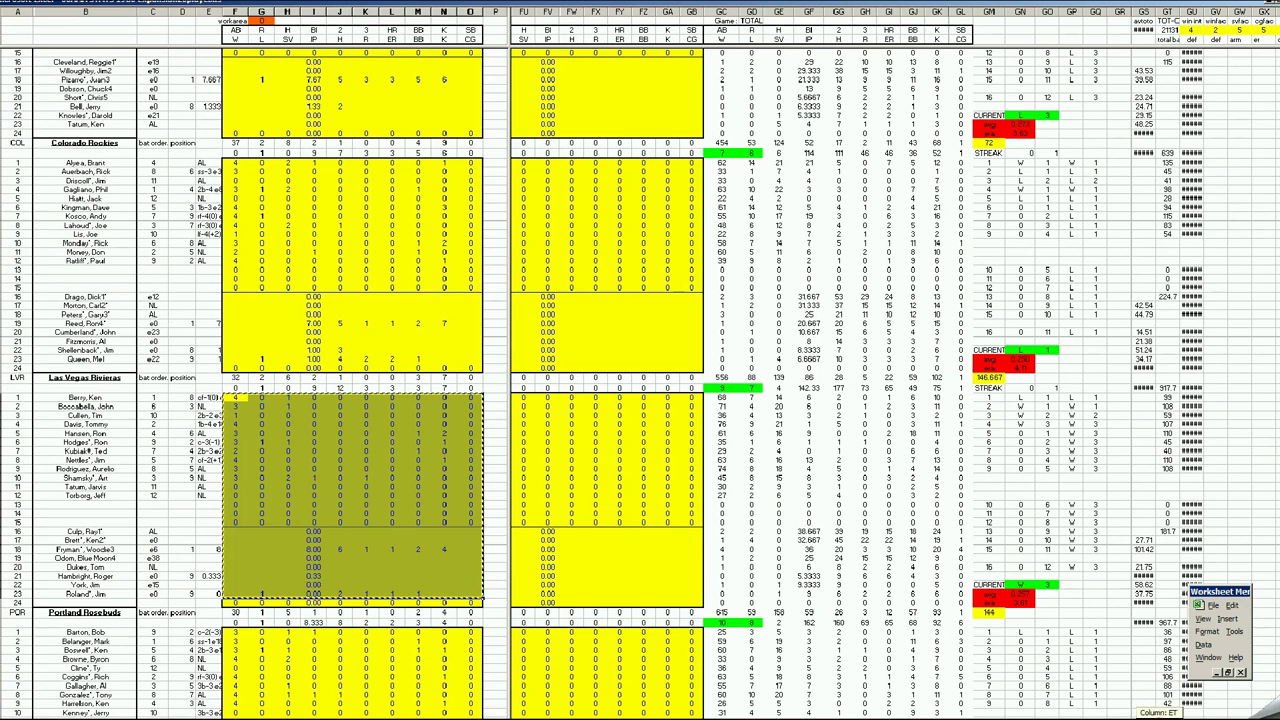
# Paste the Game 244 Las Vegas box score line into its Game 4 row at column BM
pyautogui.moveTo(1172, 712); pyautogui.dragTo(709, 714)
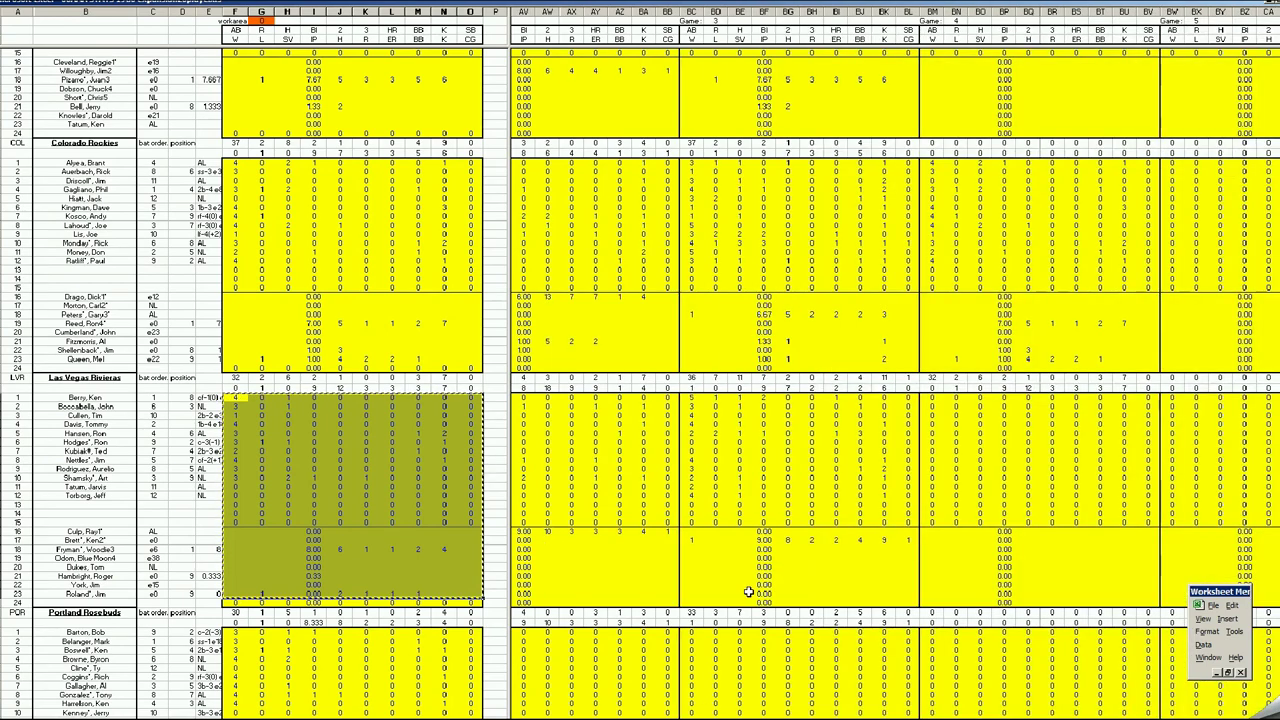
pyautogui.rightClick(929, 403)
pyautogui.click(955, 438)
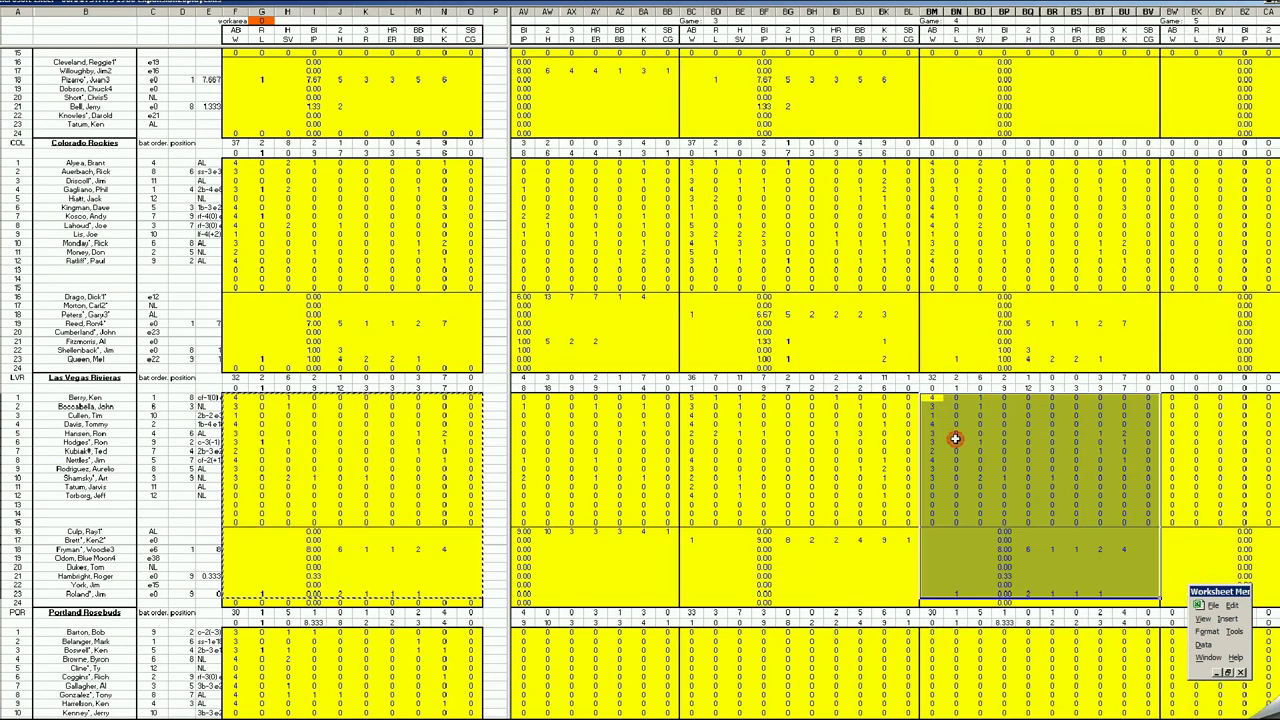
pyautogui.click(444, 496)
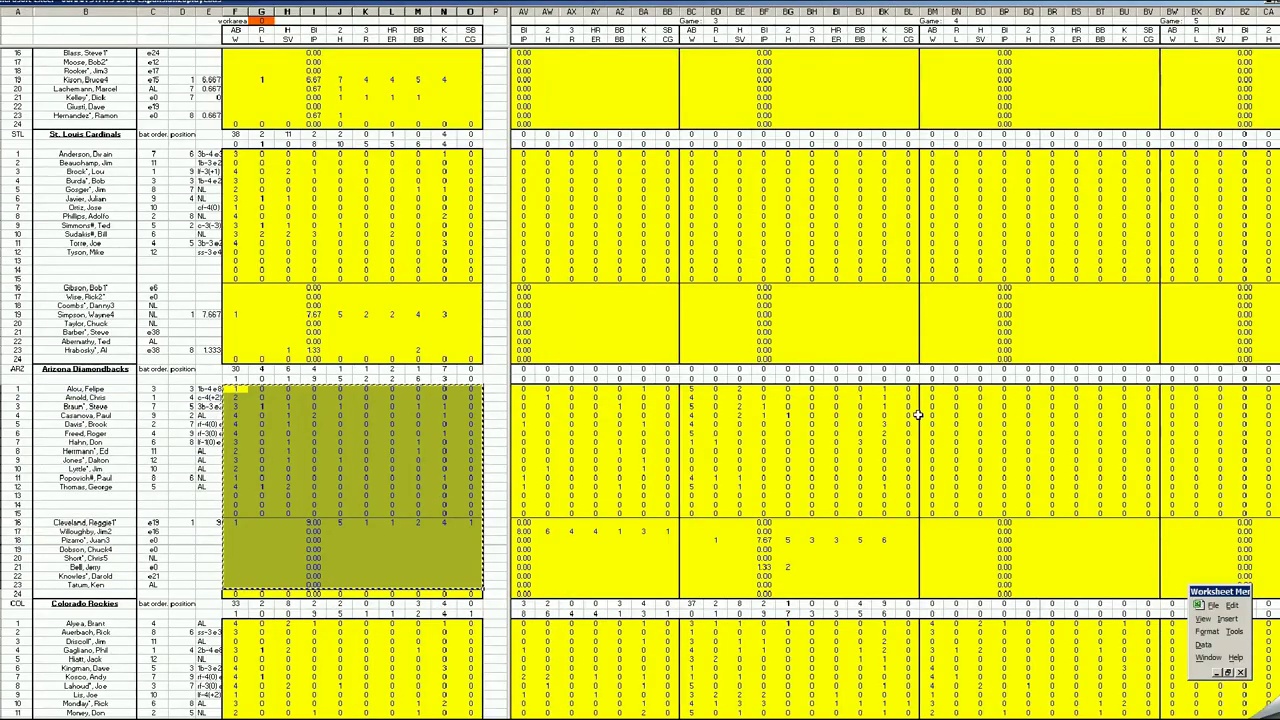
# Paste the Game 244 Arizona box score line into Arizona's Game 4 row
pyautogui.rightClick(930, 393)
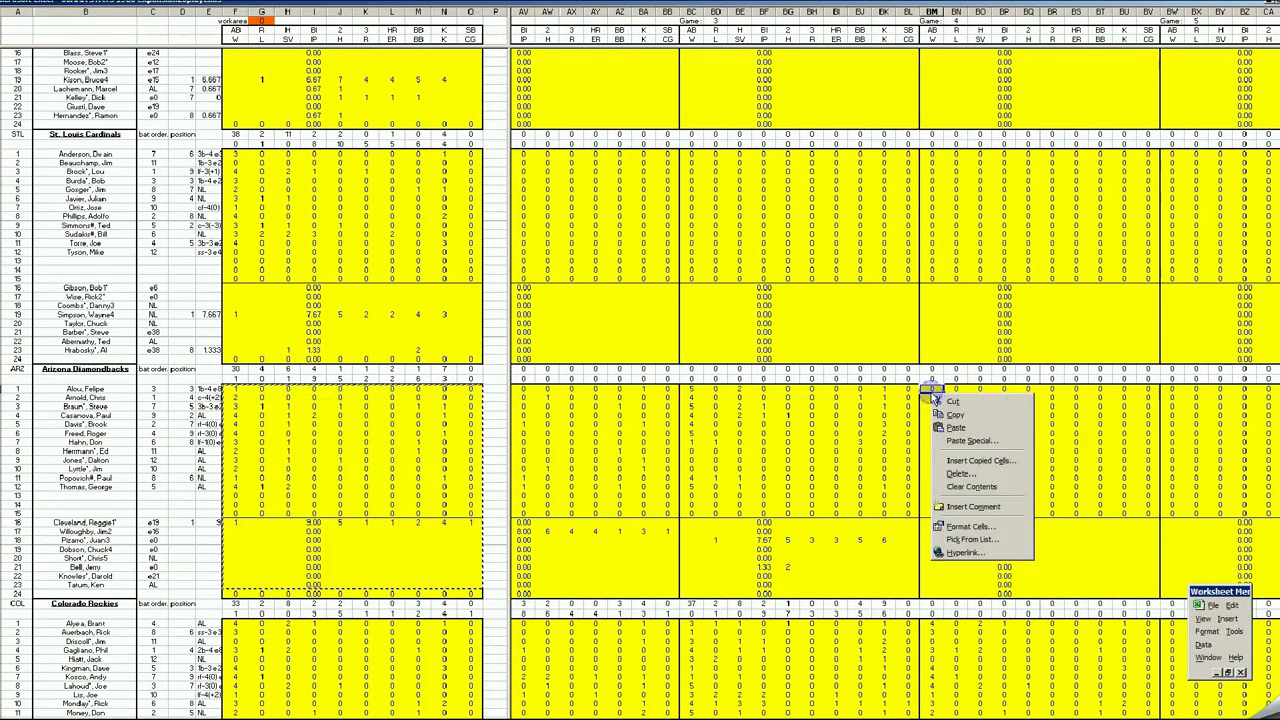
pyautogui.click(957, 429)
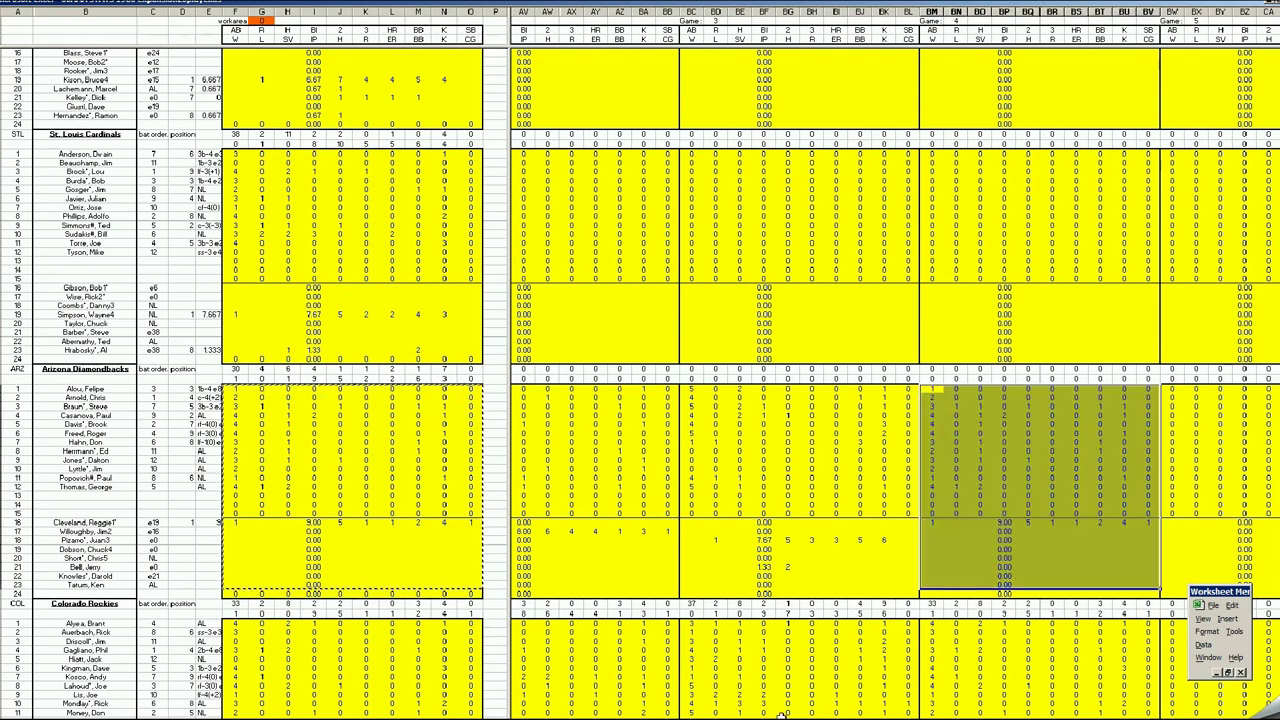
pyautogui.moveTo(780, 714); pyautogui.dragTo(785, 714)
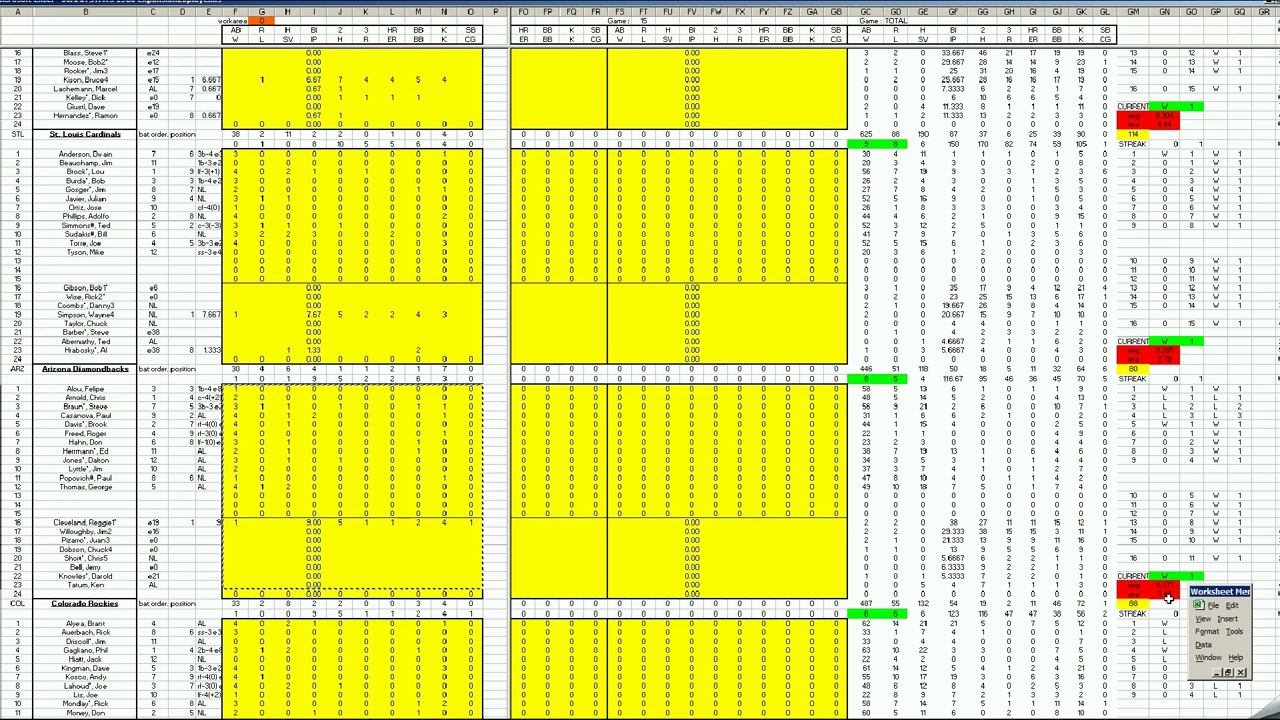
pyautogui.click(765, 568)
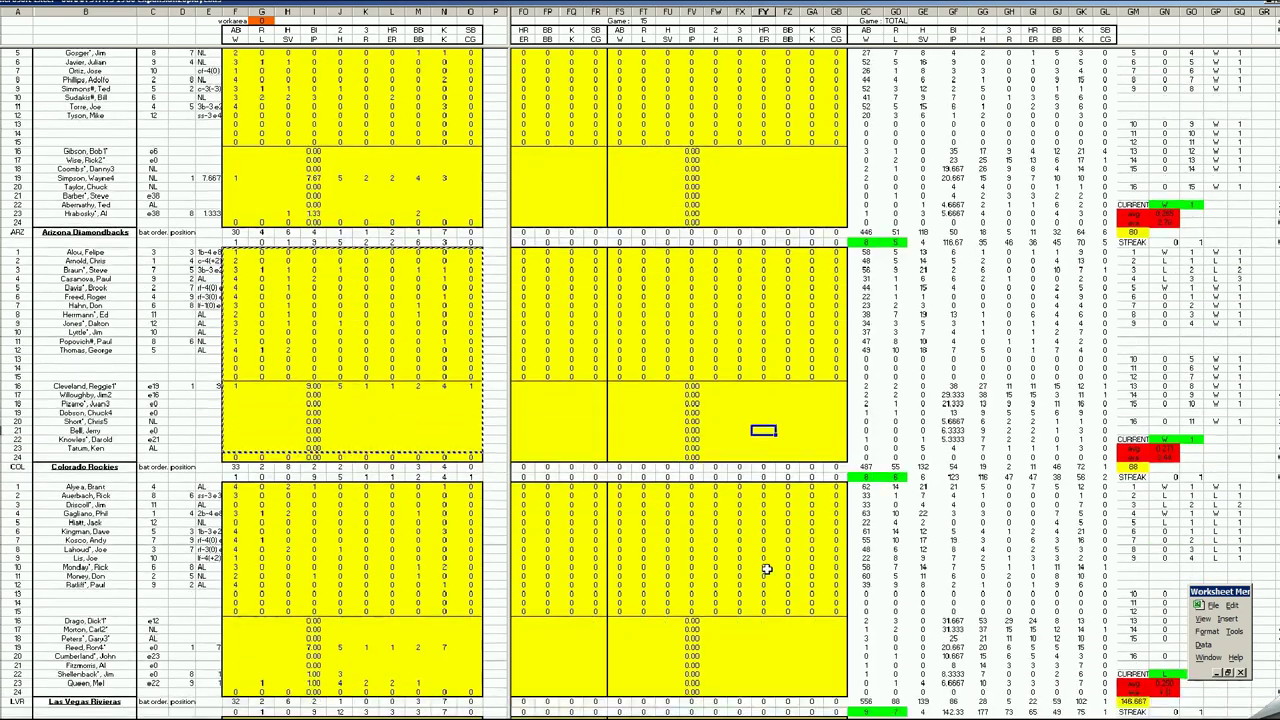
pyautogui.scroll(-5, 766, 569)
pyautogui.scroll(-4, 766, 569)
pyautogui.scroll(-3, 766, 569)
pyautogui.scroll(-1, 843, 595)
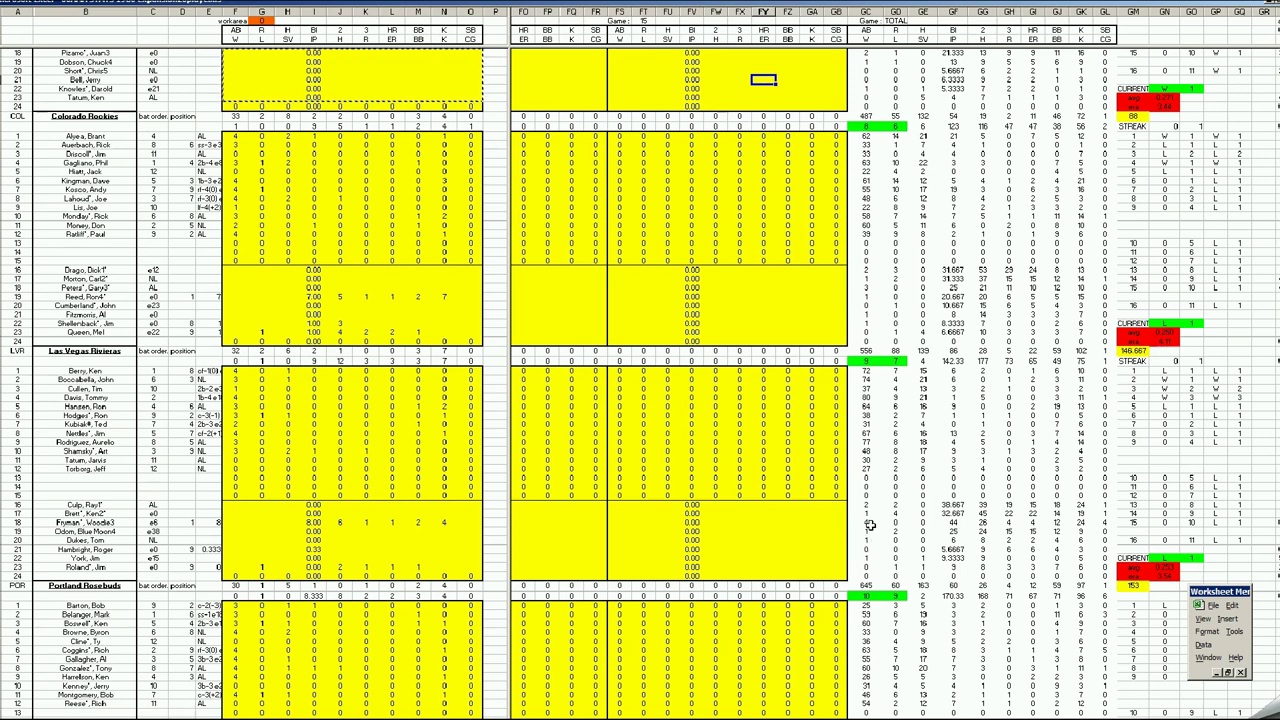
pyautogui.click(867, 523)
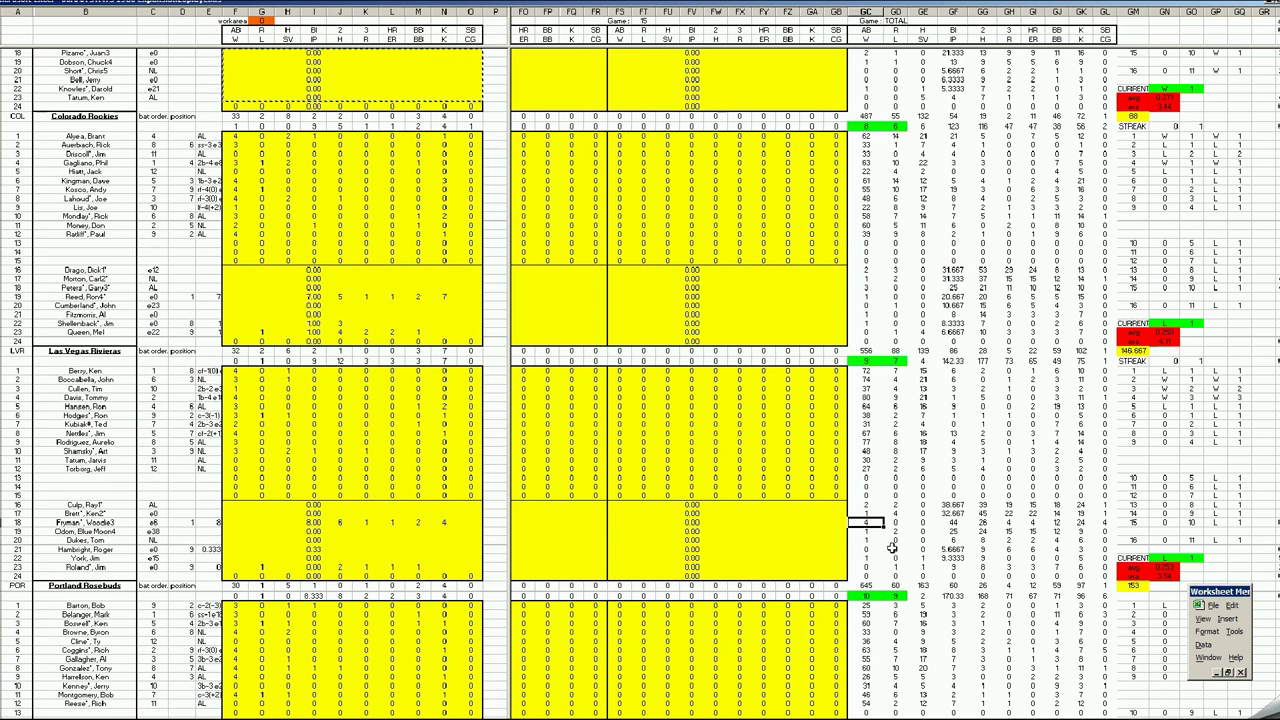
pyautogui.click(1035, 522)
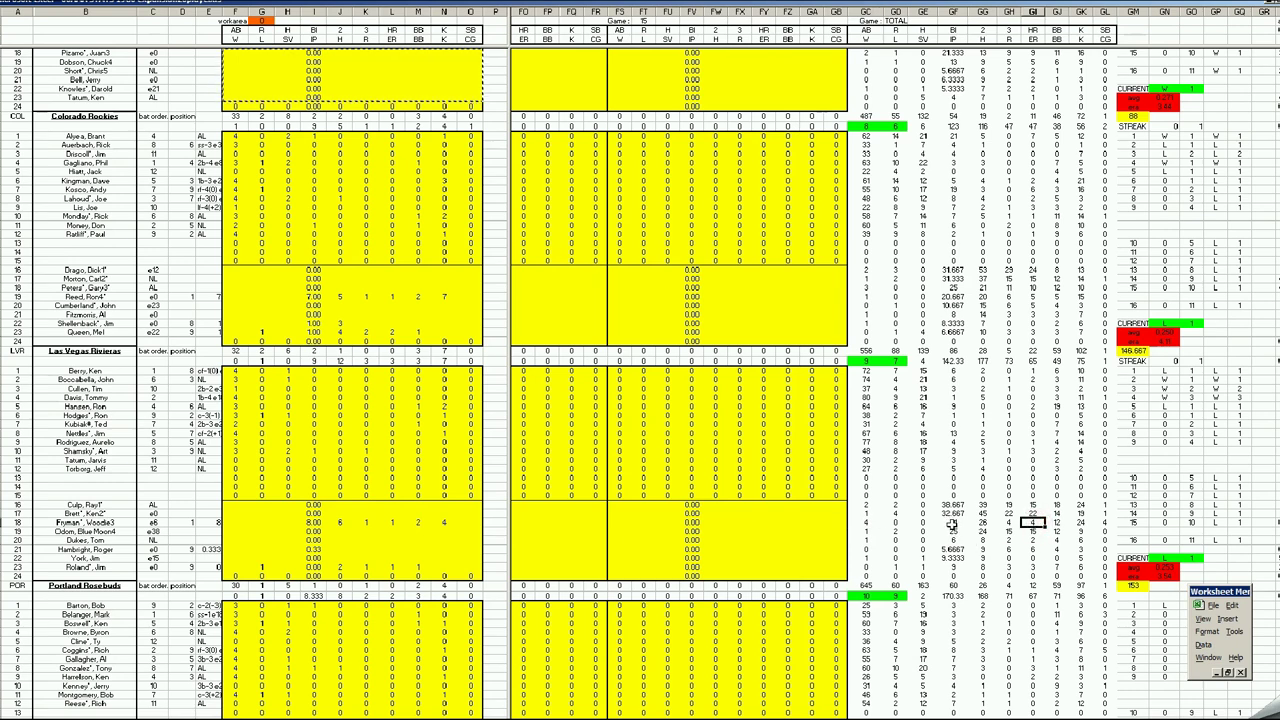
pyautogui.click(811, 531)
pyautogui.press('Escape')
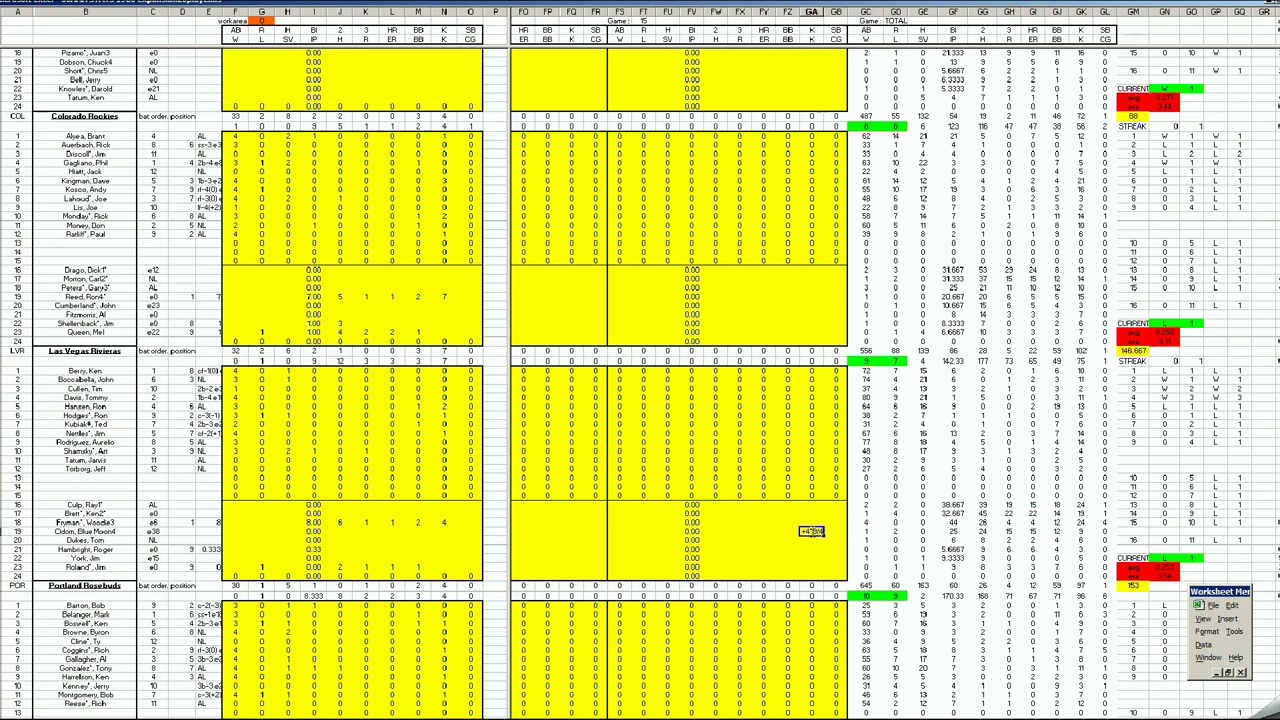
pyautogui.press('Return')
pyautogui.press('Up')
pyautogui.press('Delete')
pyautogui.click(810, 515)
pyautogui.click(780, 549)
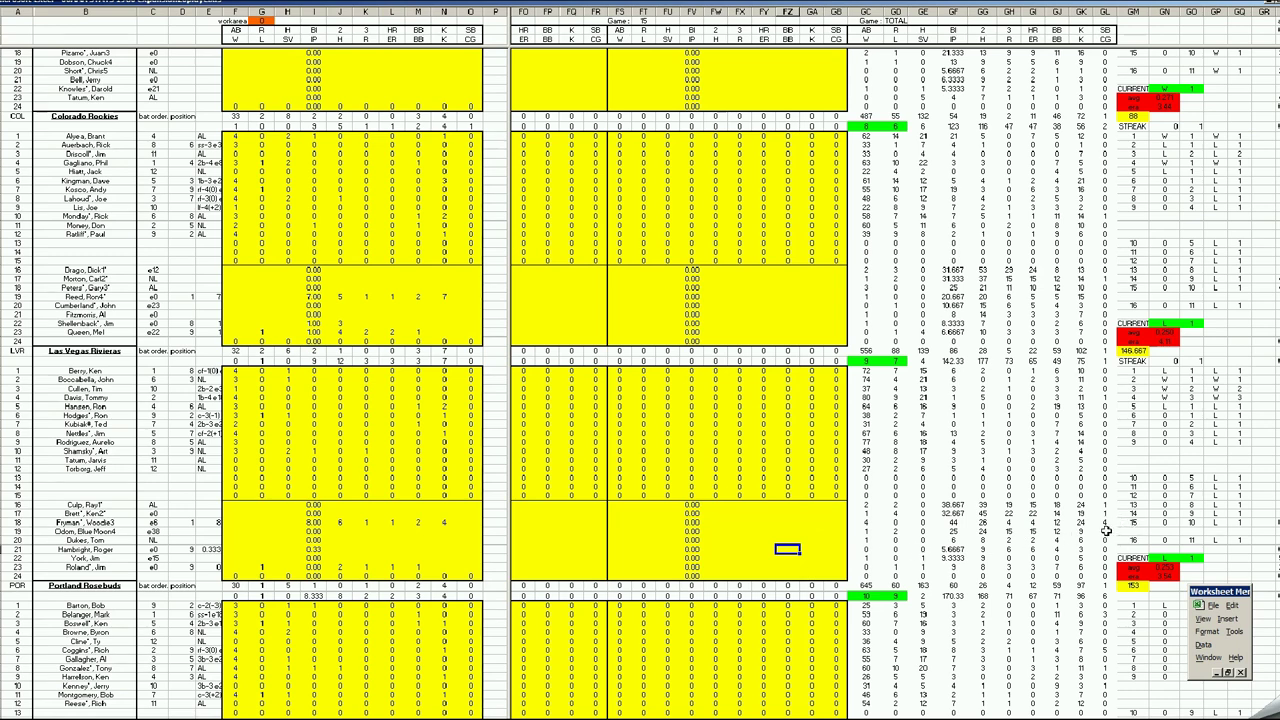
pyautogui.click(786, 529)
pyautogui.click(812, 550)
# Scroll down through the standings on the season stats sheet
pyautogui.scroll(-10, 812, 550)
pyautogui.scroll(-15, 814, 552)
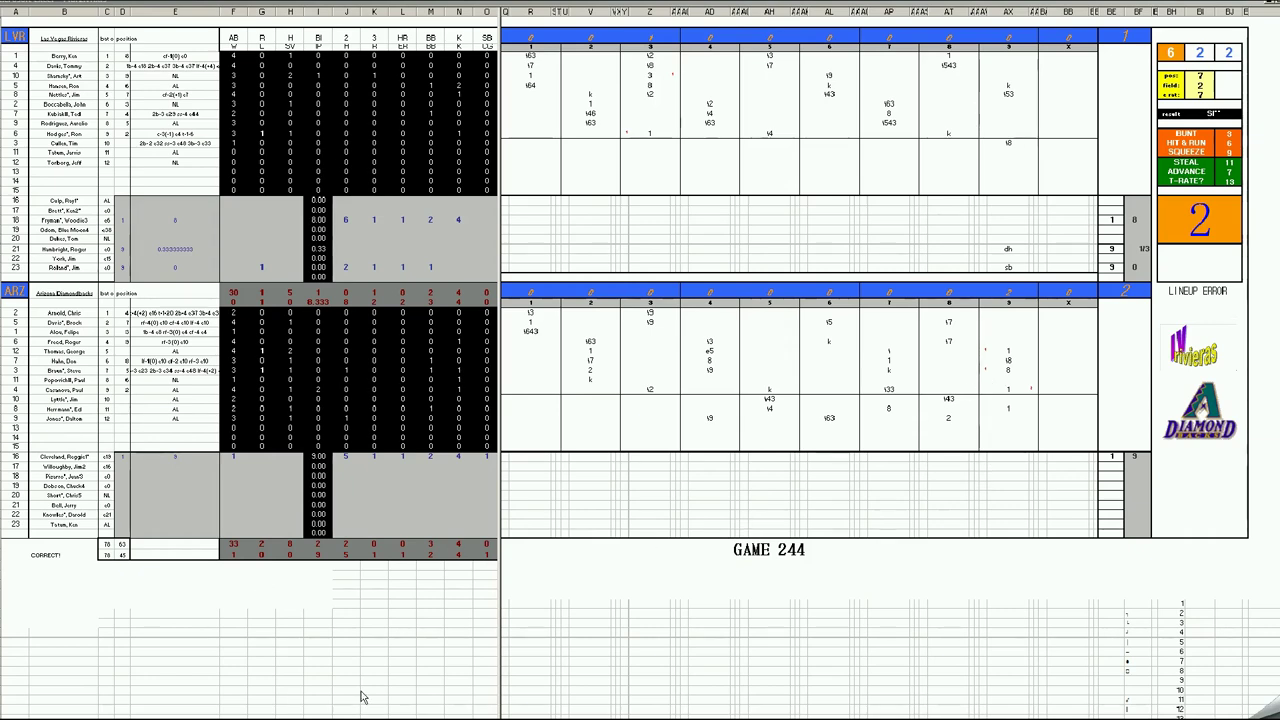
# Close the 44arzlvr.xls workbook through the save prompt, then inspect a play in Arizona's Game 245 scoring
pyautogui.rightClick(280, 701)
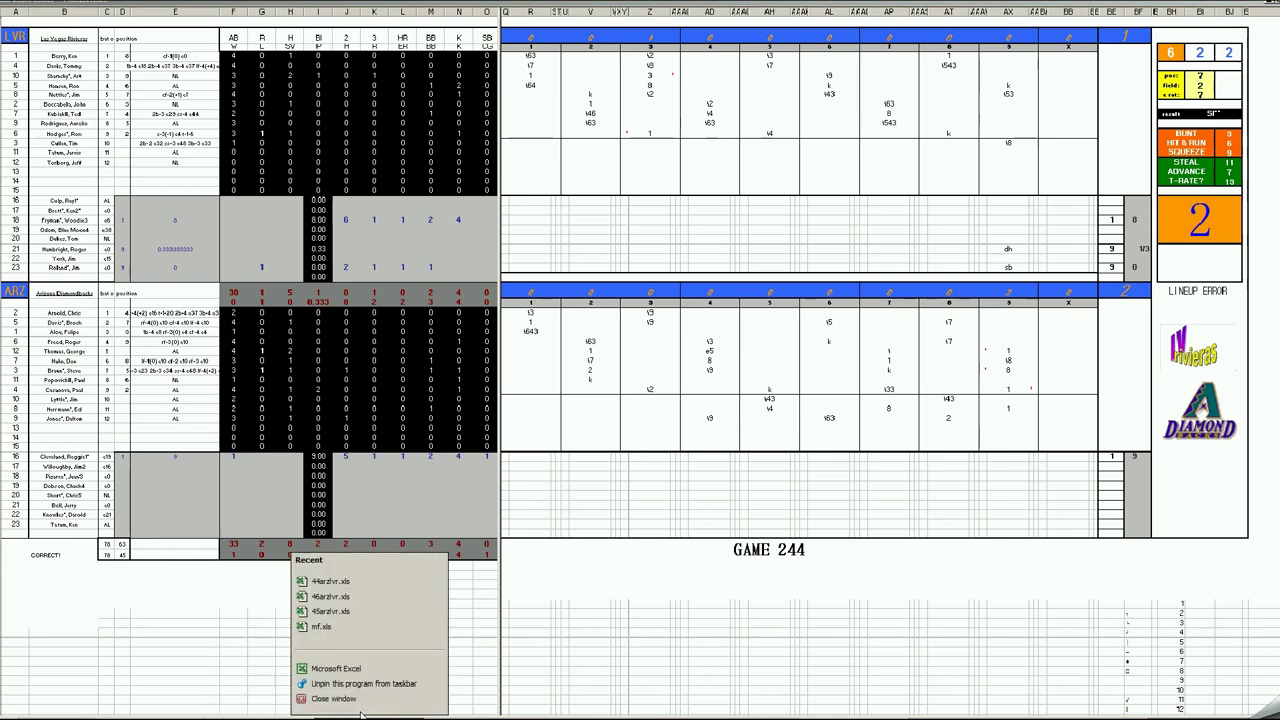
pyautogui.click(320, 697)
pyautogui.click(642, 401)
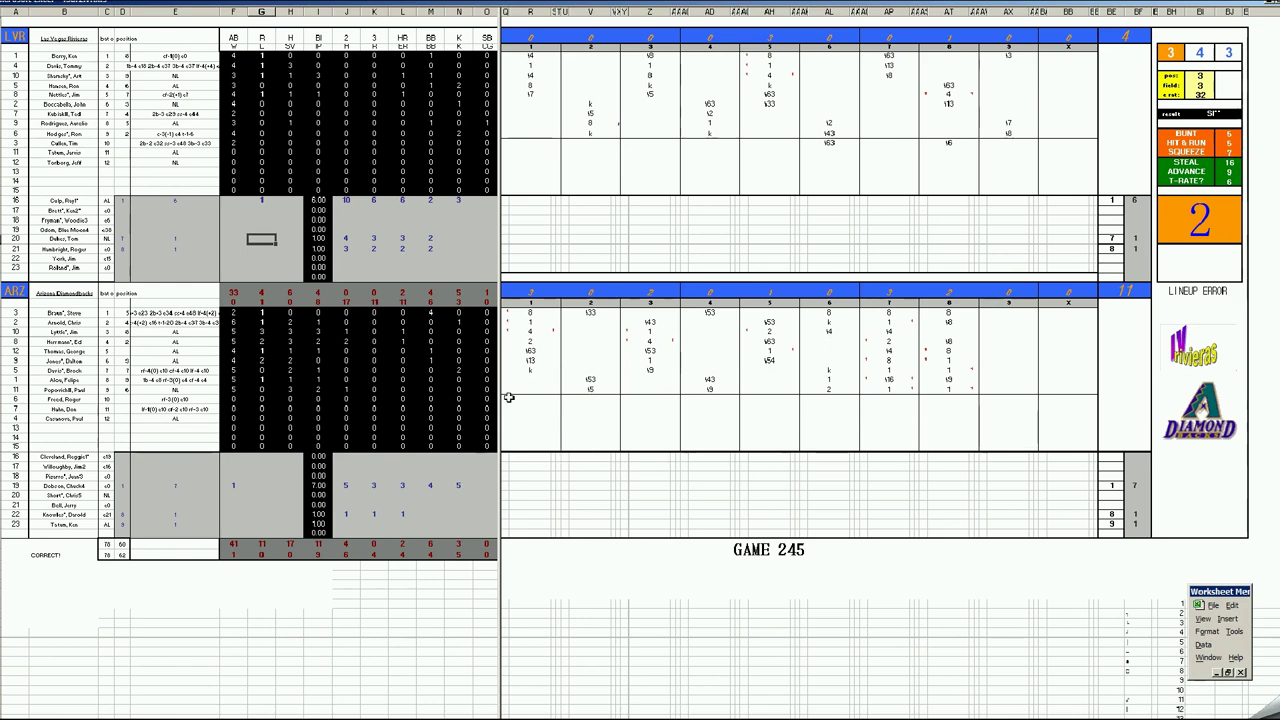
pyautogui.click(650, 342)
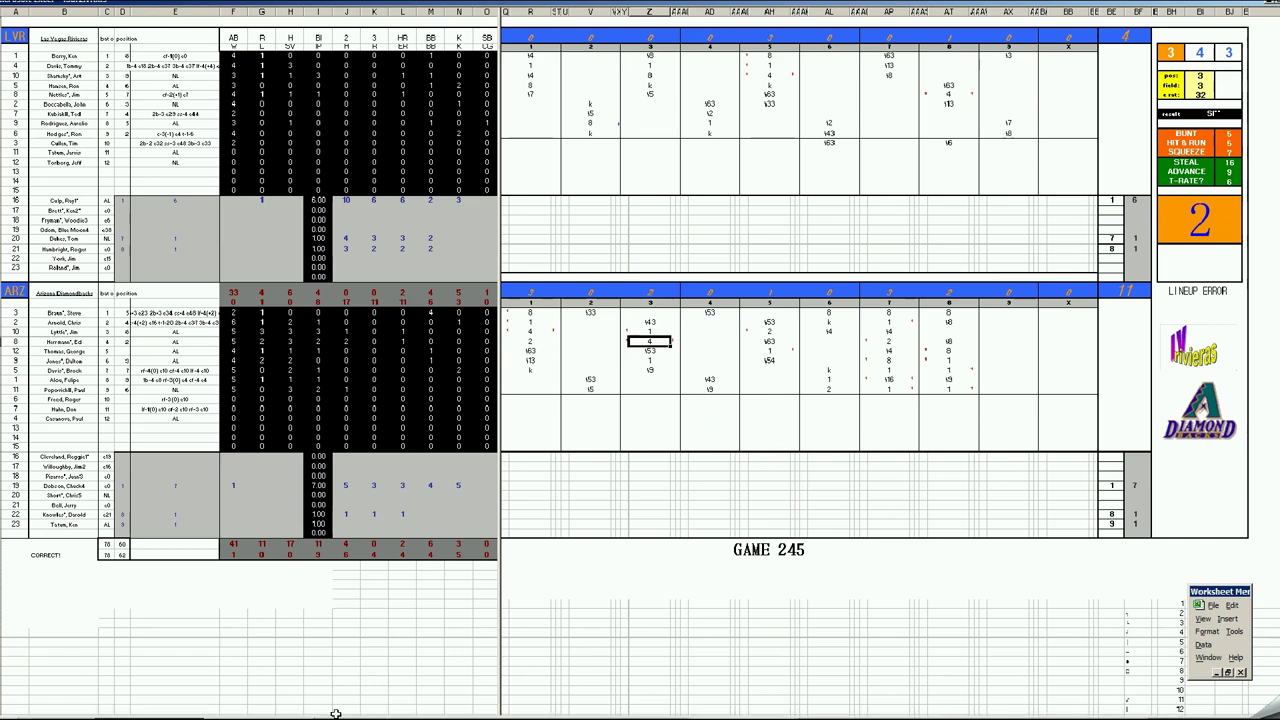
# Close the Game 245 workbook 45arzlvr.xls, discarding its changes
pyautogui.rightClick(150, 712)
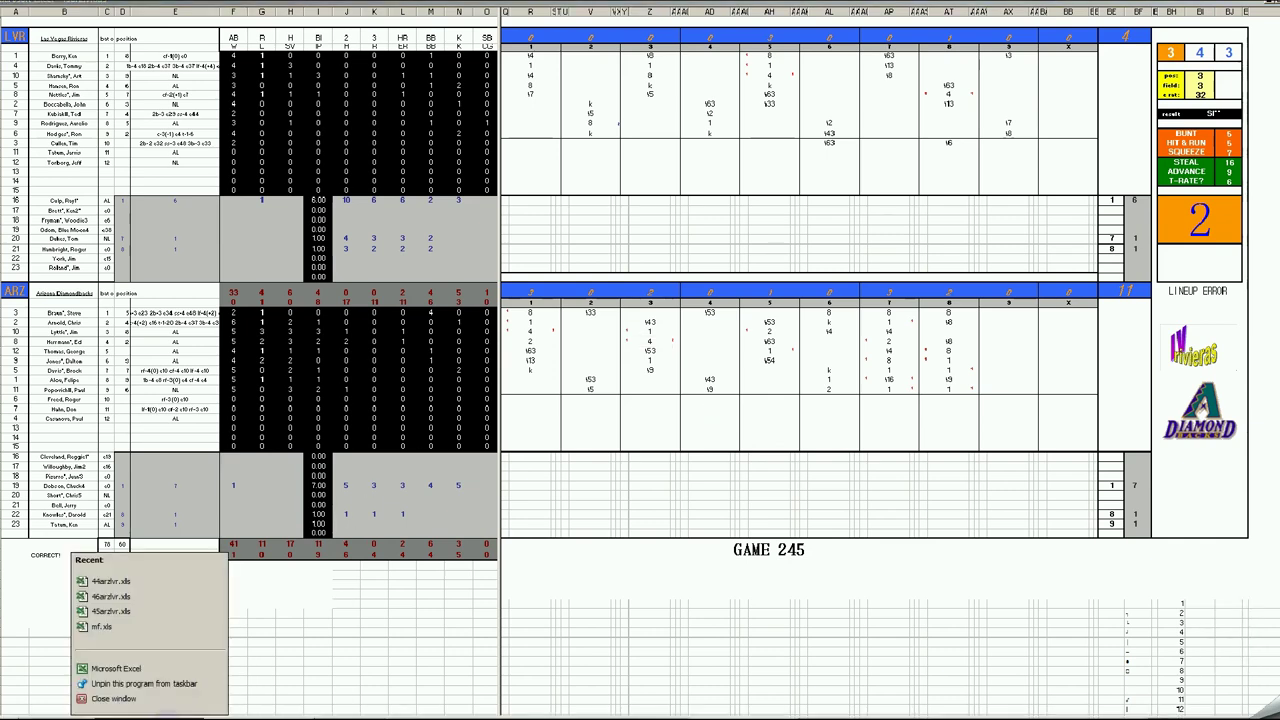
pyautogui.click(150, 698)
pyautogui.click(642, 401)
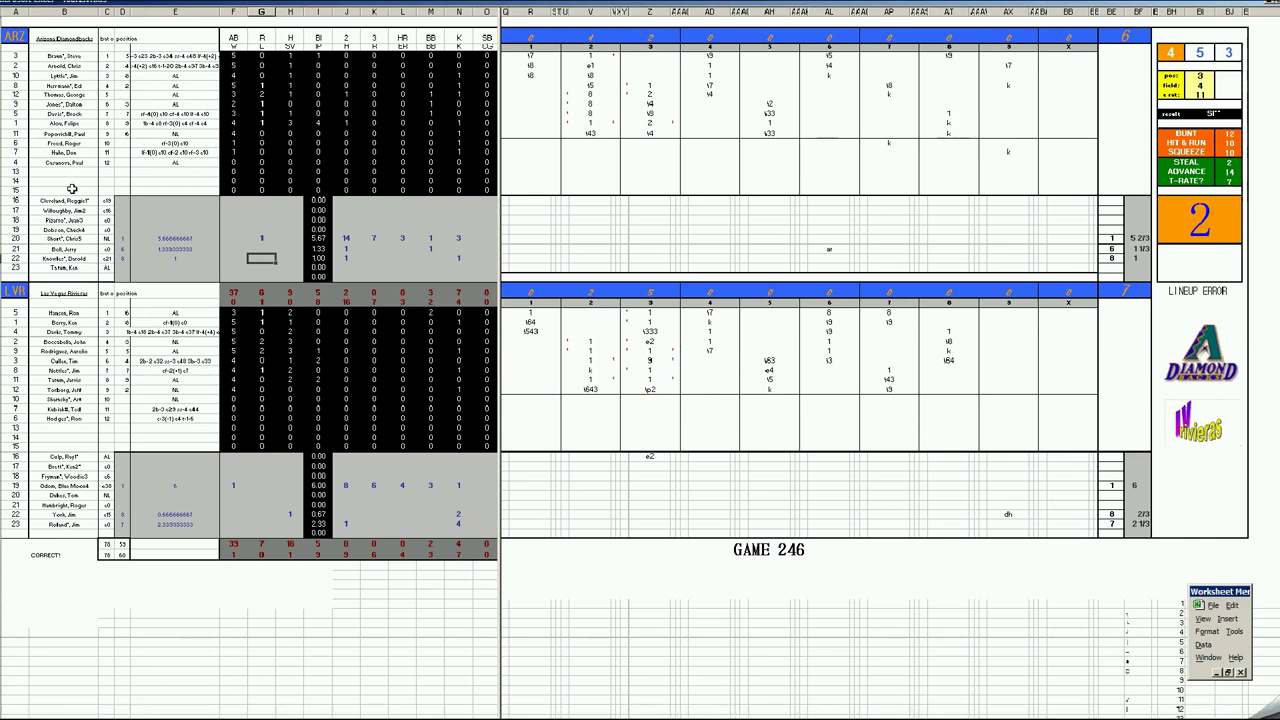
# Review the Game 246 pitching lines for Short, Odom, Rolland and a Las Vegas pitcher
pyautogui.click(80, 242)
pyautogui.click(74, 487)
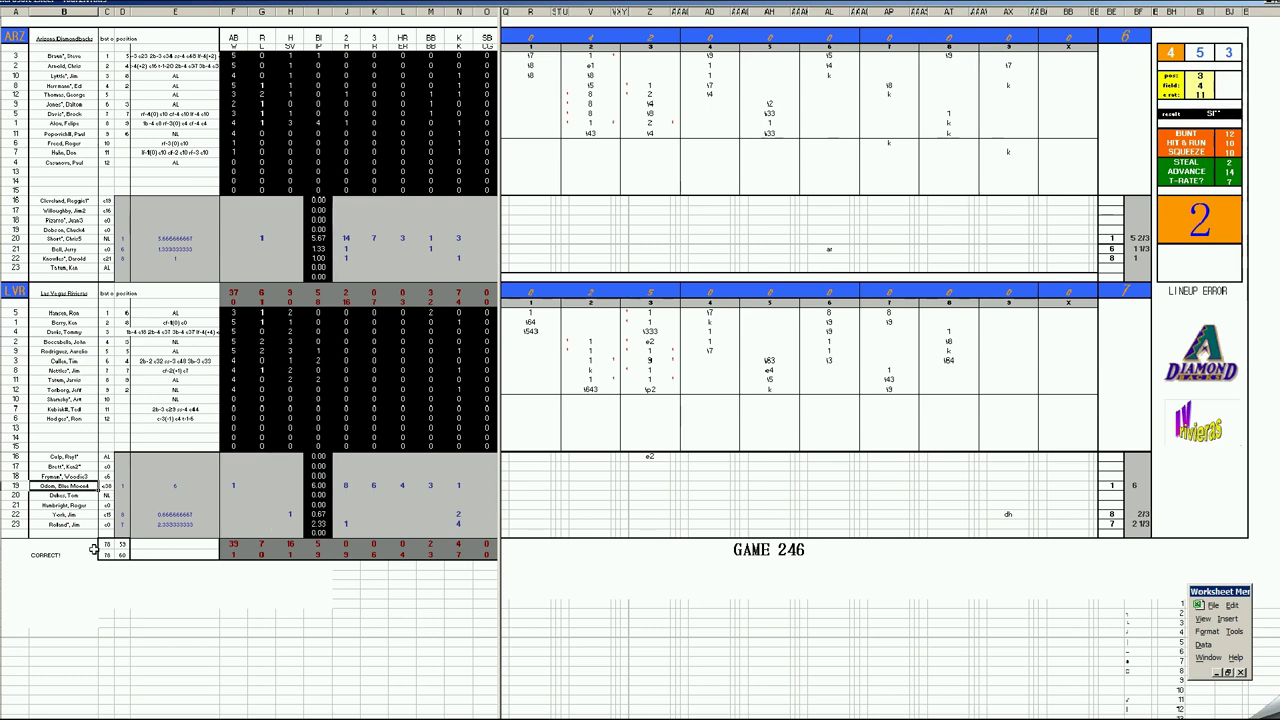
pyautogui.click(190, 525)
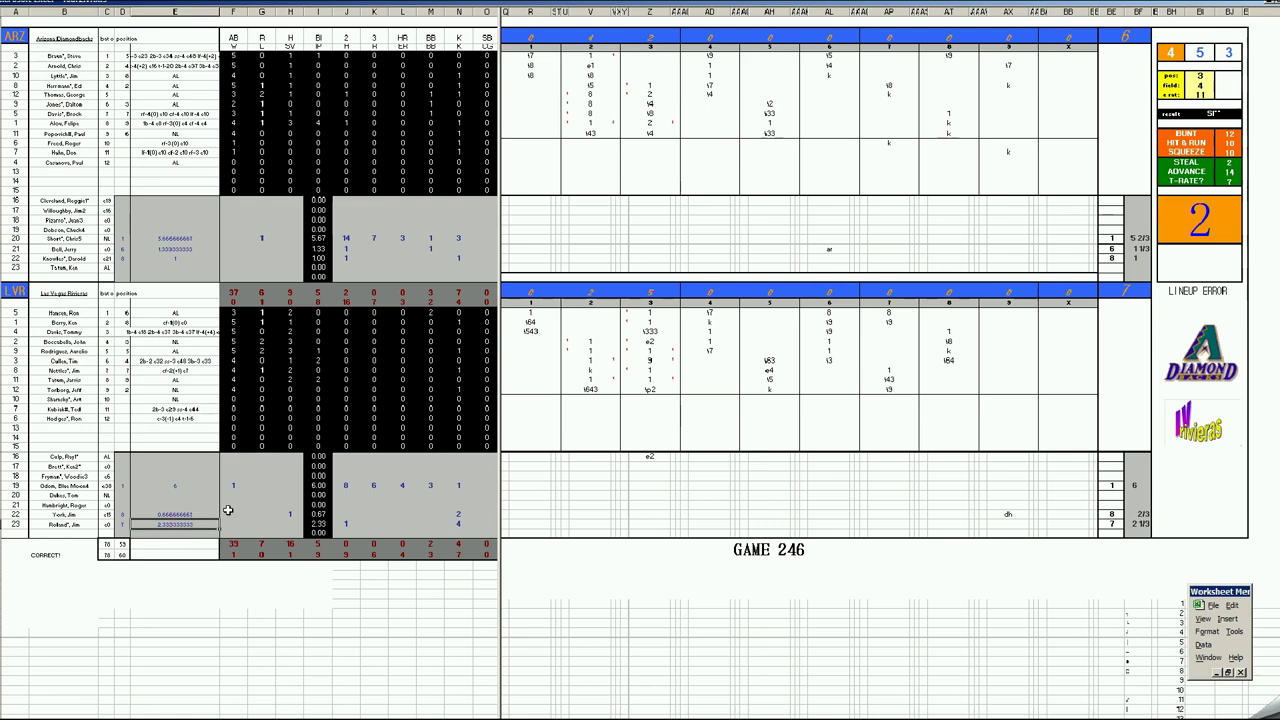
pyautogui.click(278, 496)
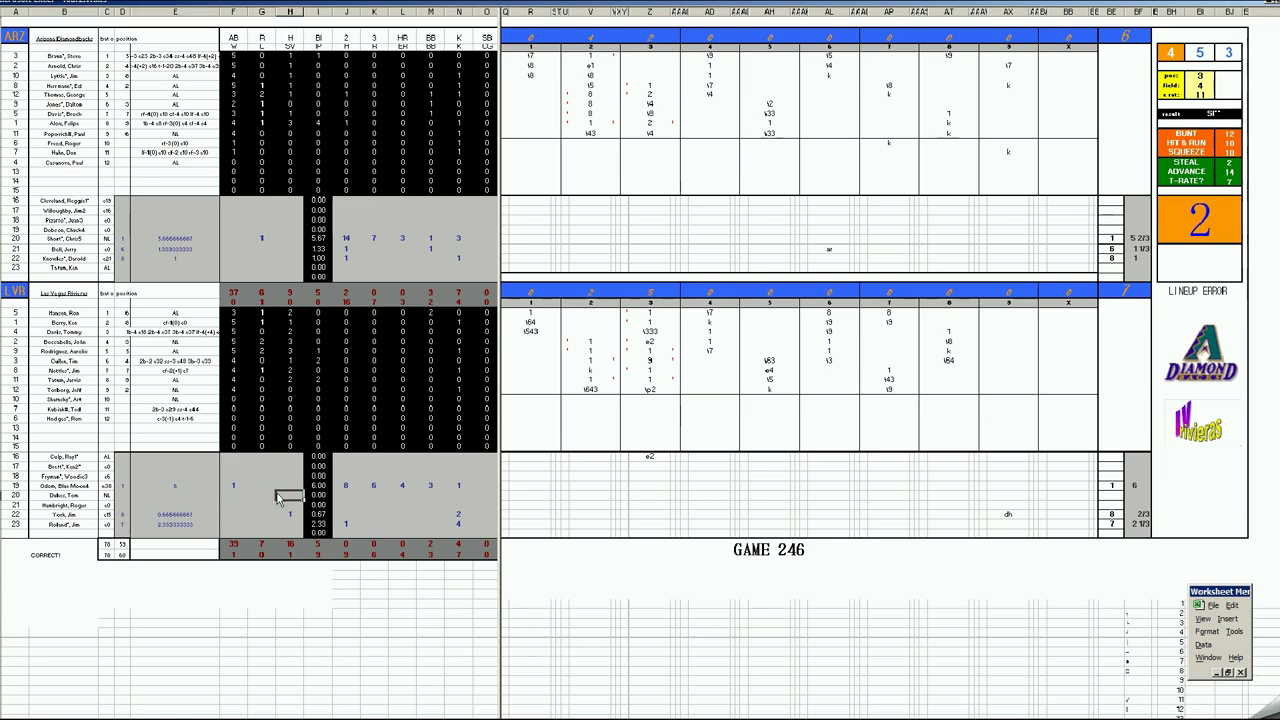